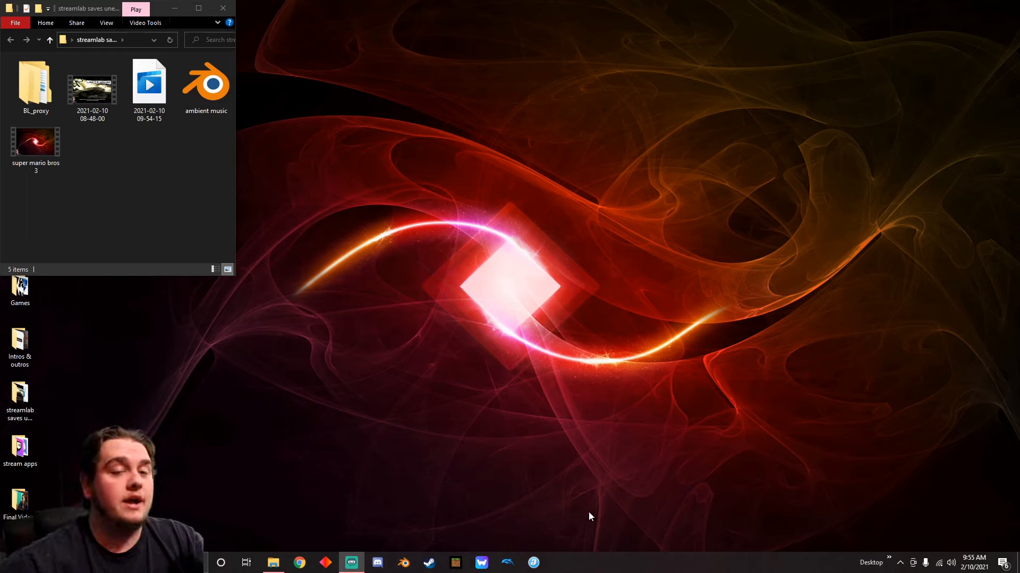
Launch Blender and start a new Video Editing project
left_click(401, 563)
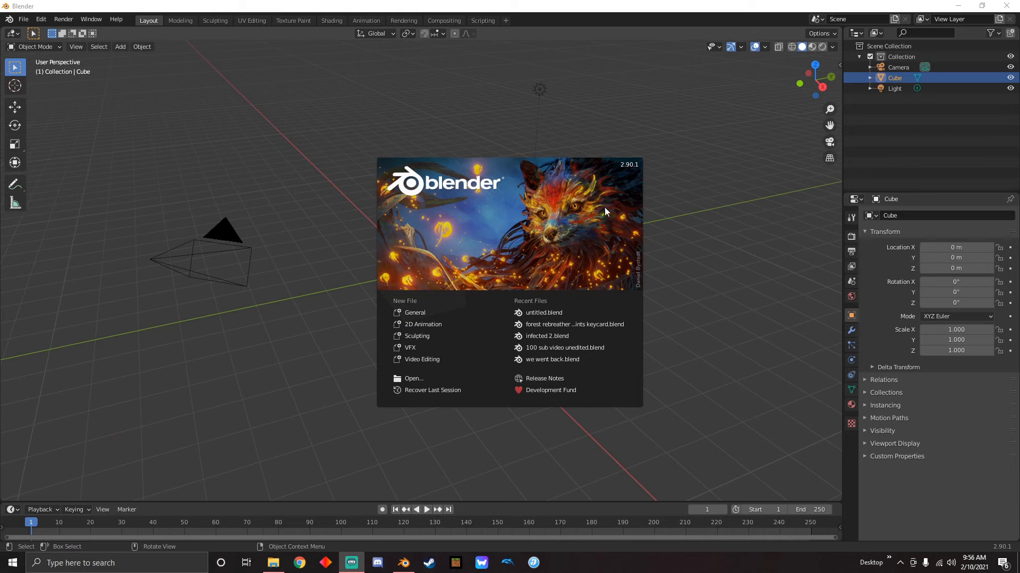
left_click(429, 359)
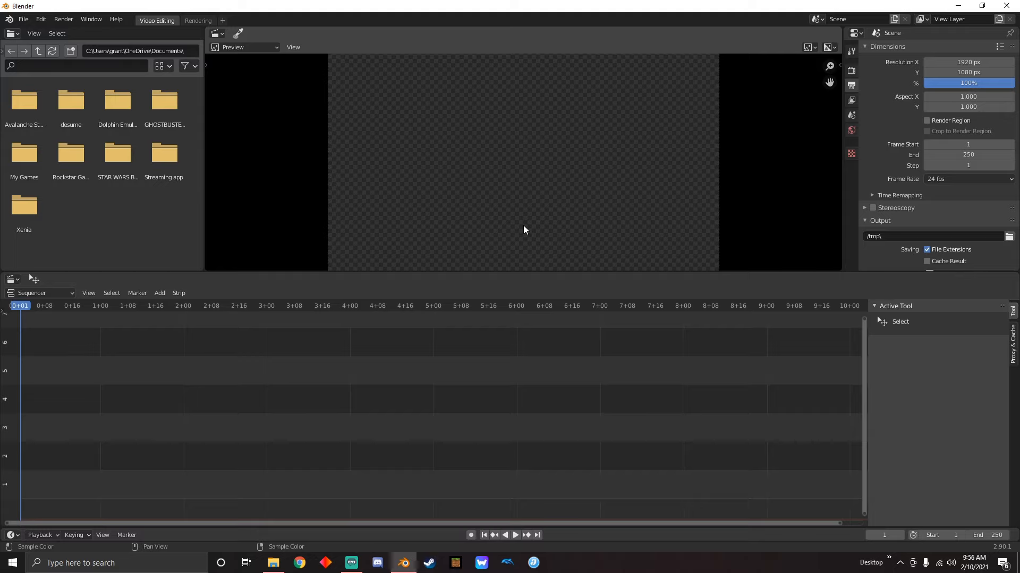
Set the render output location to the Final Videos folder
scroll(892, 234, "down", 2)
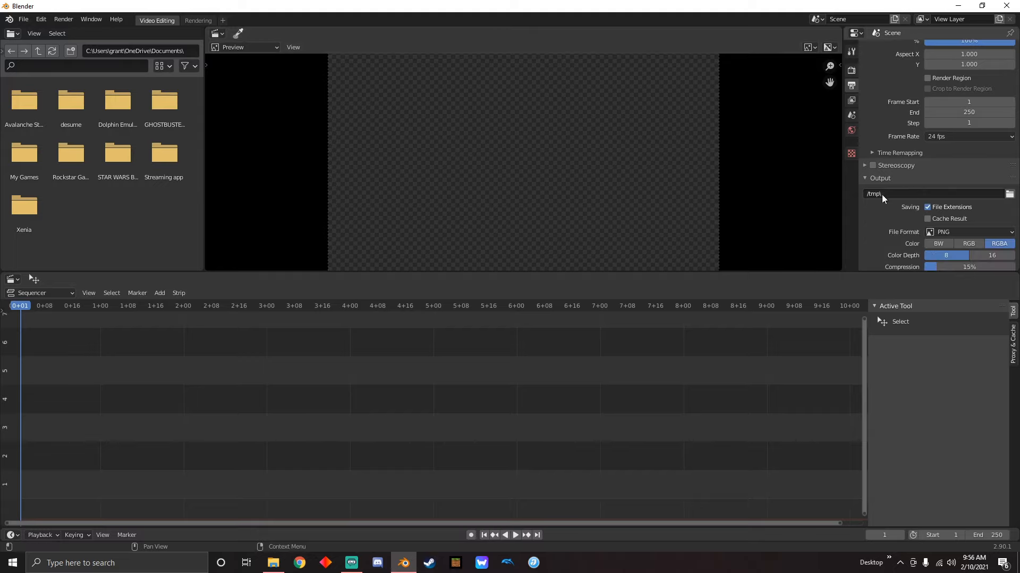
scroll(903, 223, "down", 1)
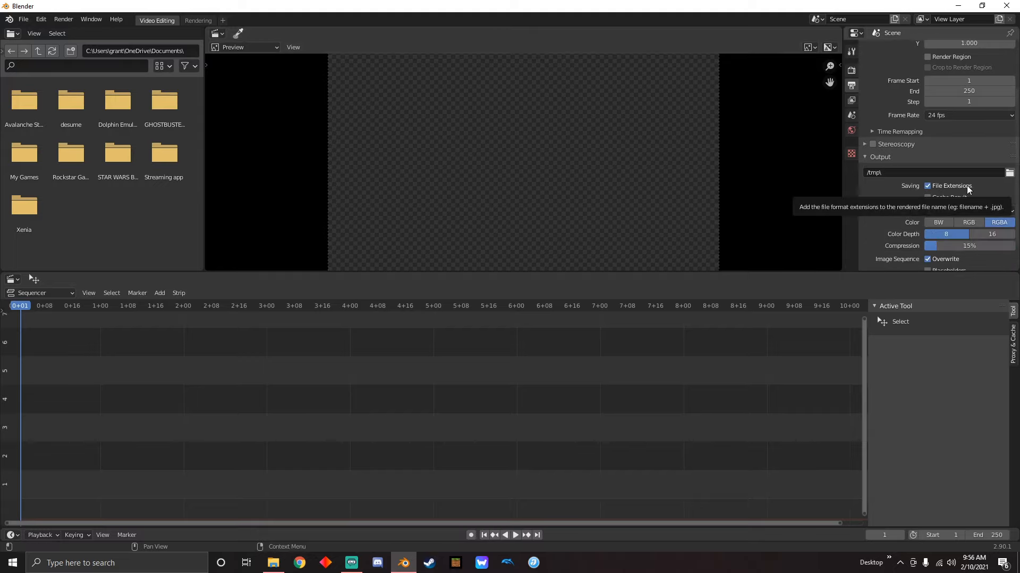
scroll(889, 183, "down", 1)
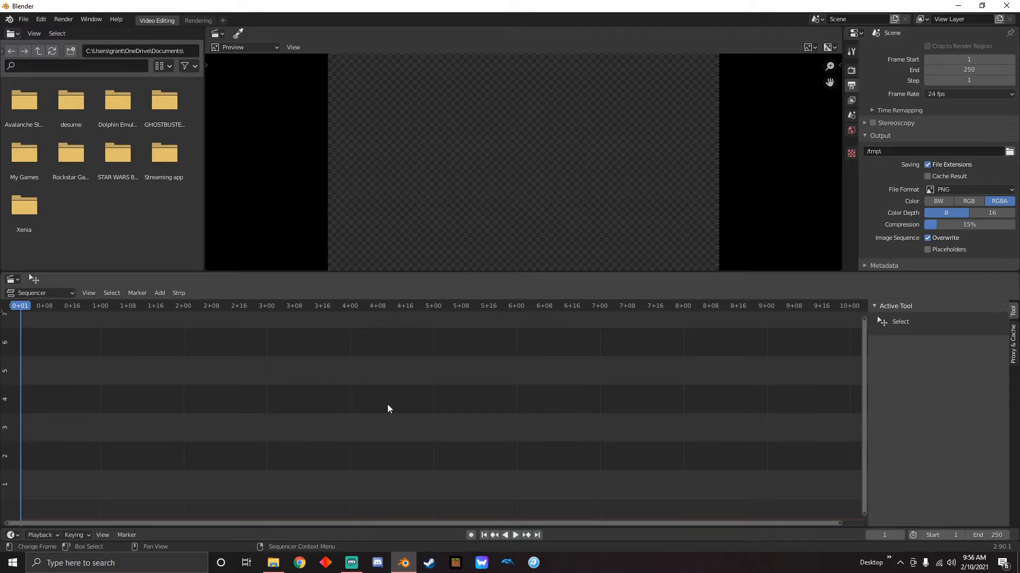
left_click(1009, 151)
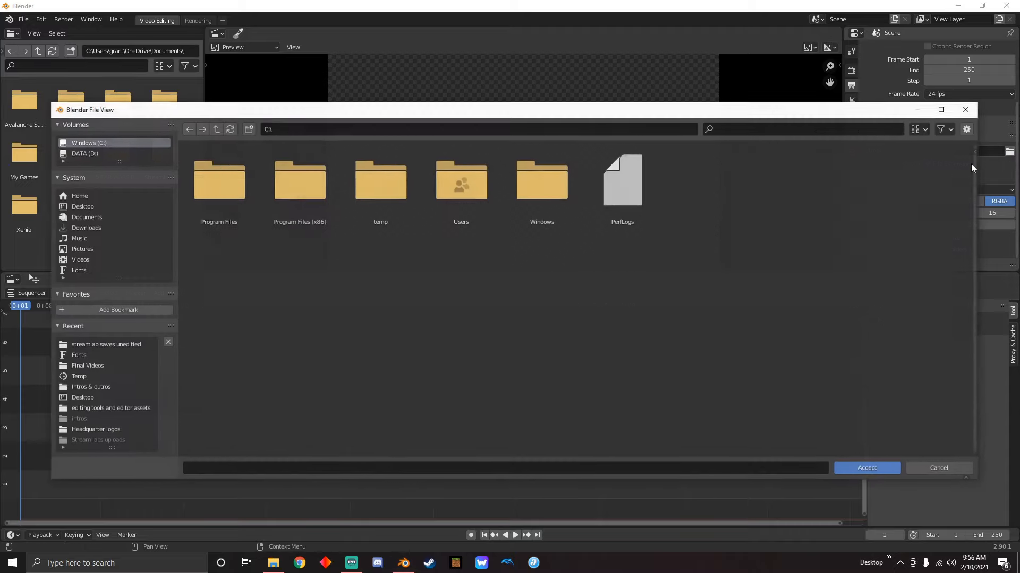
left_click(90, 367)
left_click(867, 470)
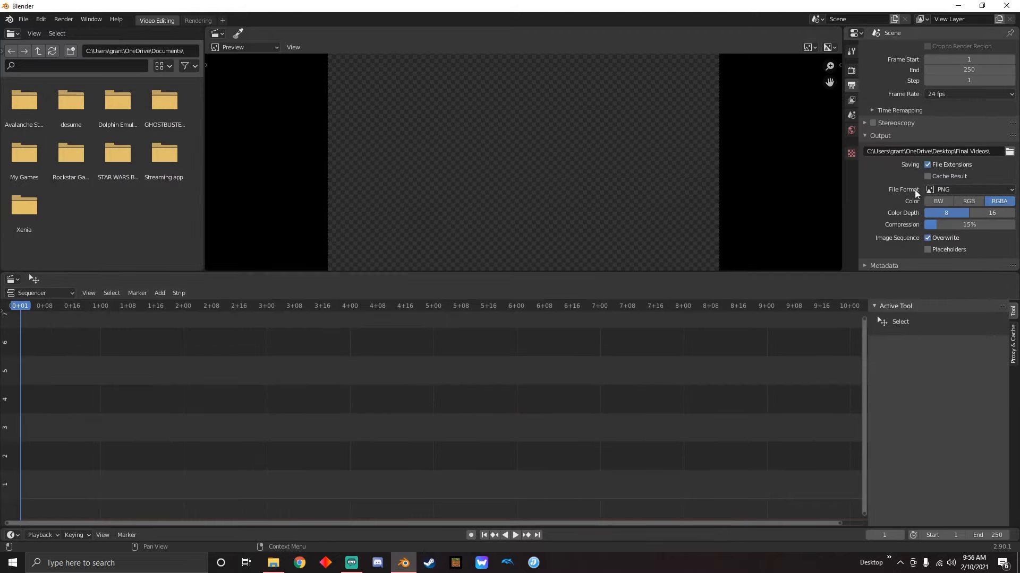
Set the output file format to FFmpeg video and its encoding output quality to Perceptually lossless
left_click(976, 190)
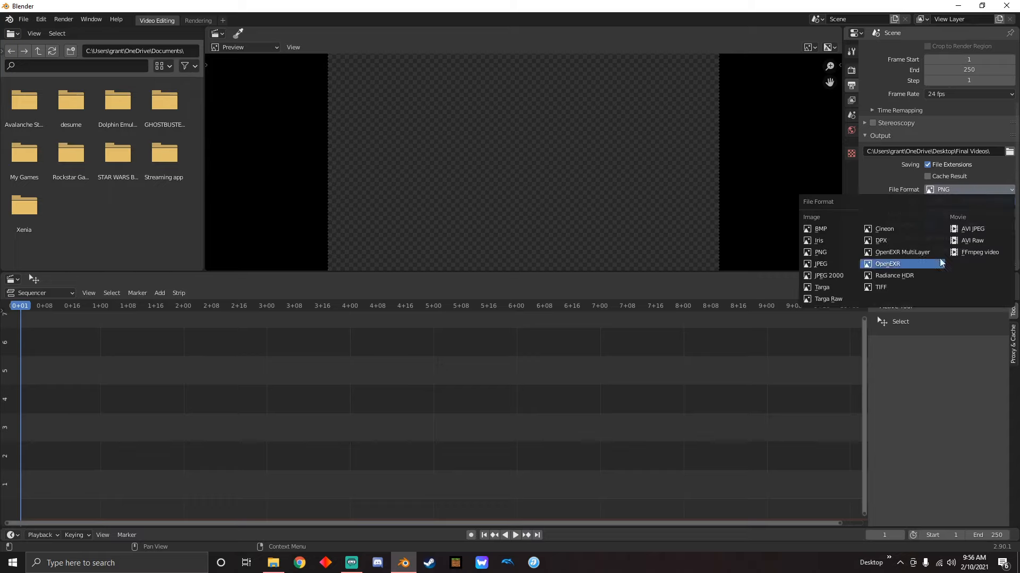
left_click(975, 254)
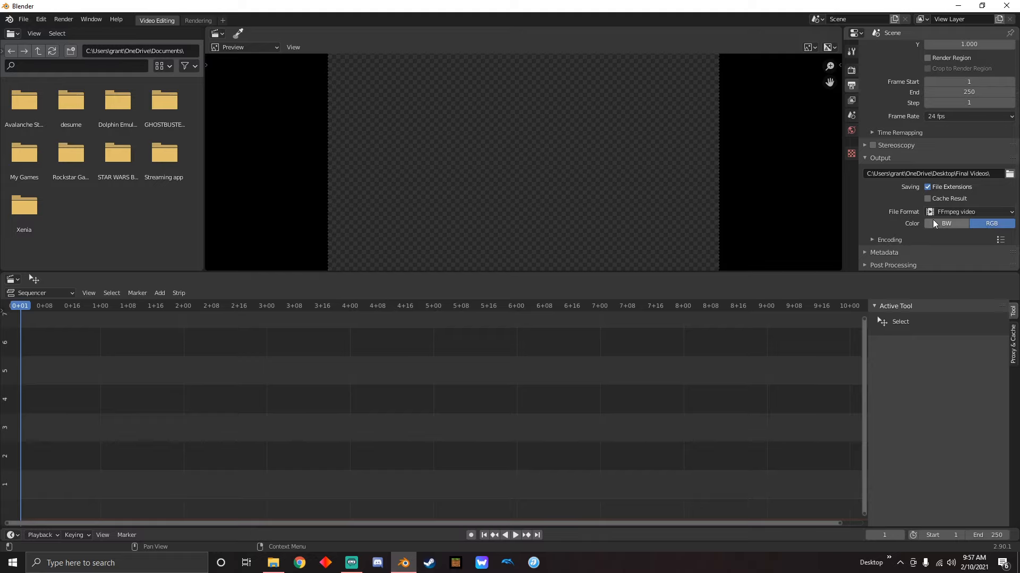
left_click(873, 240)
scroll(872, 240, "down", 6)
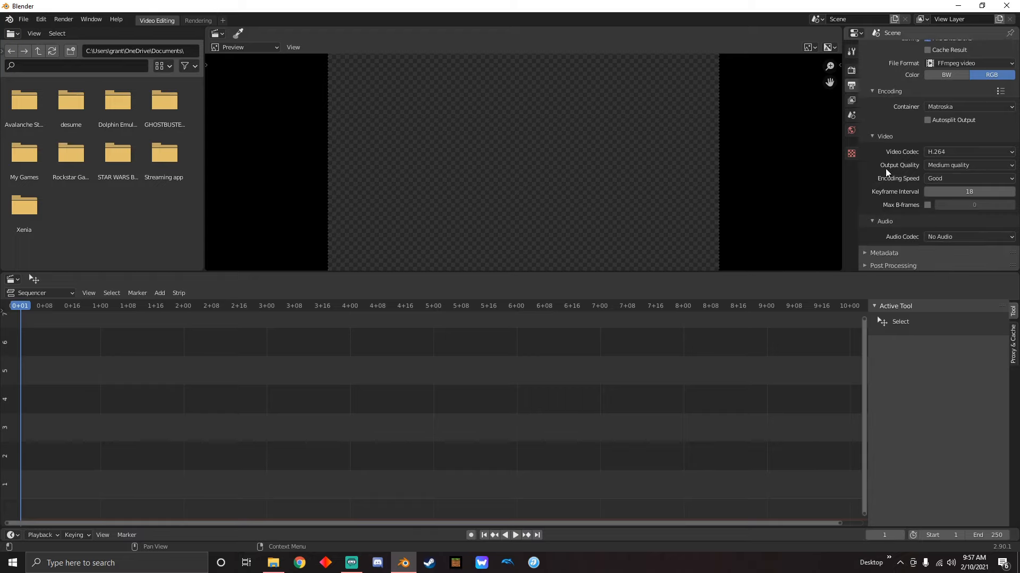
left_click(937, 165)
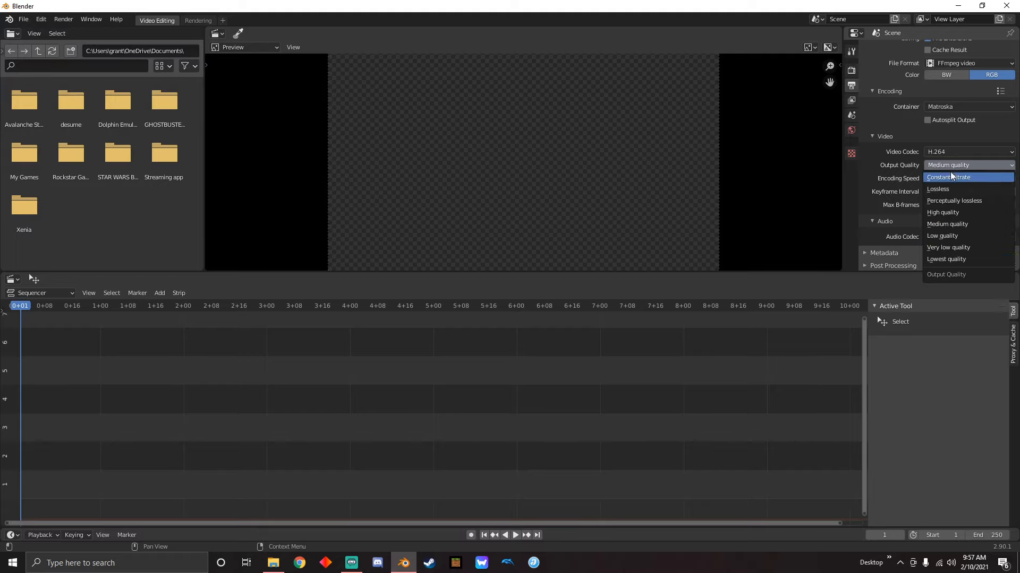
left_click(944, 201)
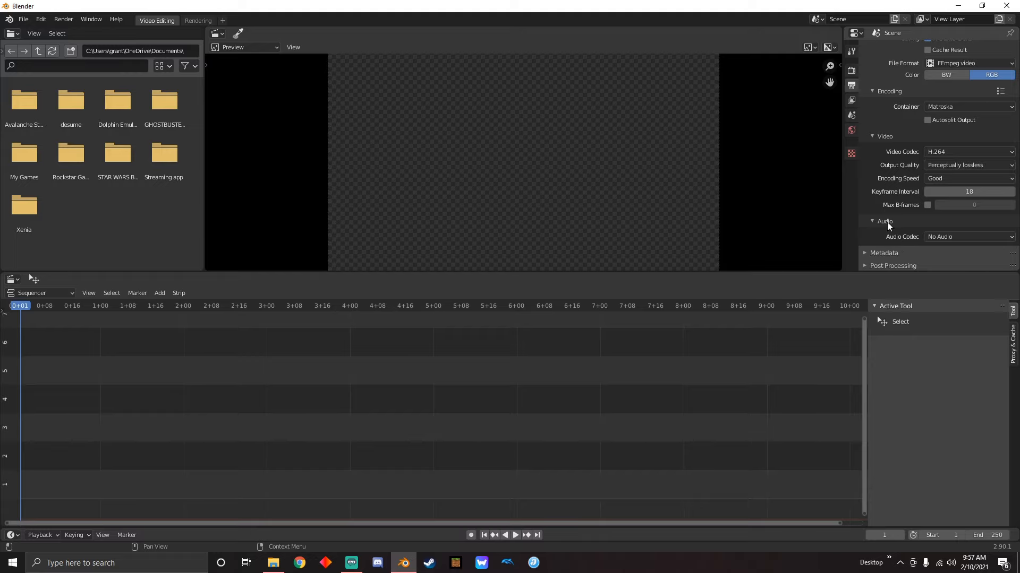
Set the audio codec of the output encoding to MP3
left_click(932, 234)
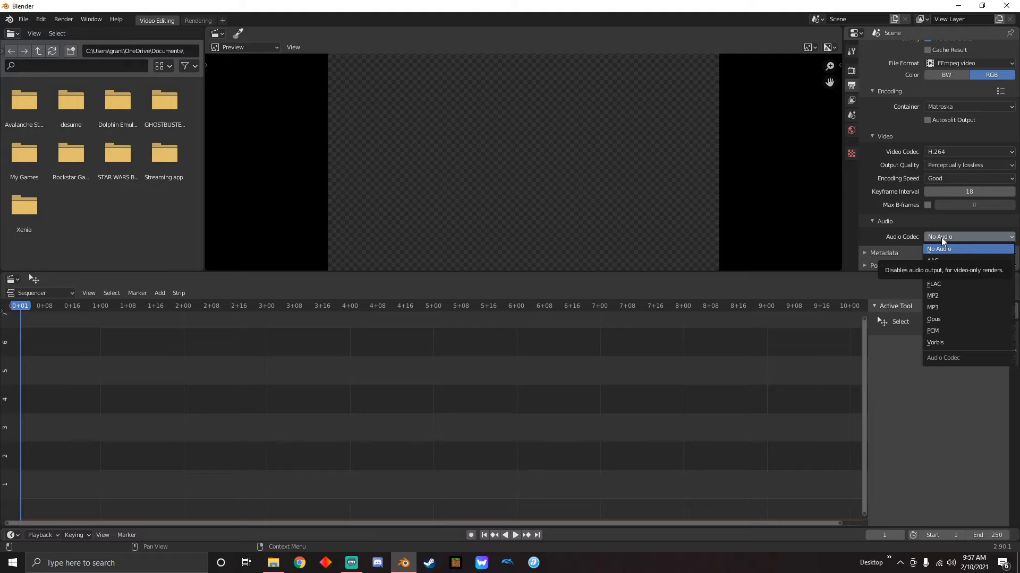
left_click(945, 309)
scroll(937, 229, "down", 2)
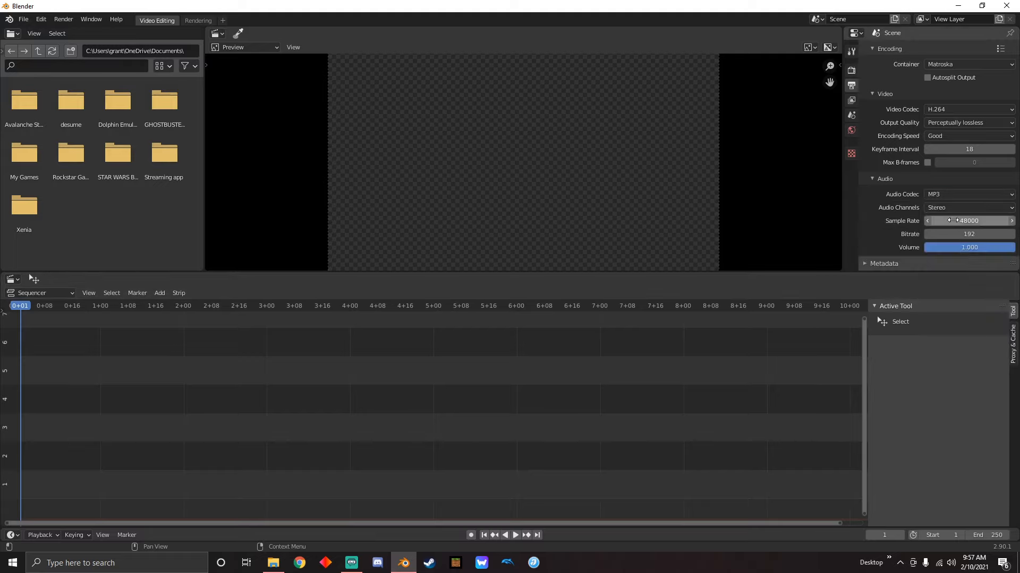
Bring the super mario bros 3 video from the file folder into the start of the sequencer, leaving the Blender window maximized
scroll(946, 247, "up", 5)
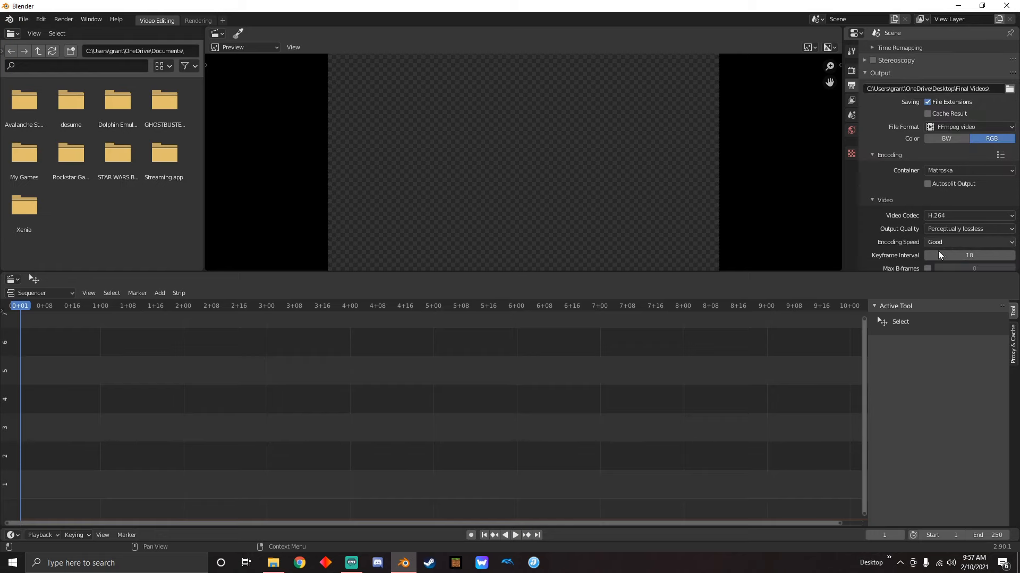
double_click(321, 10)
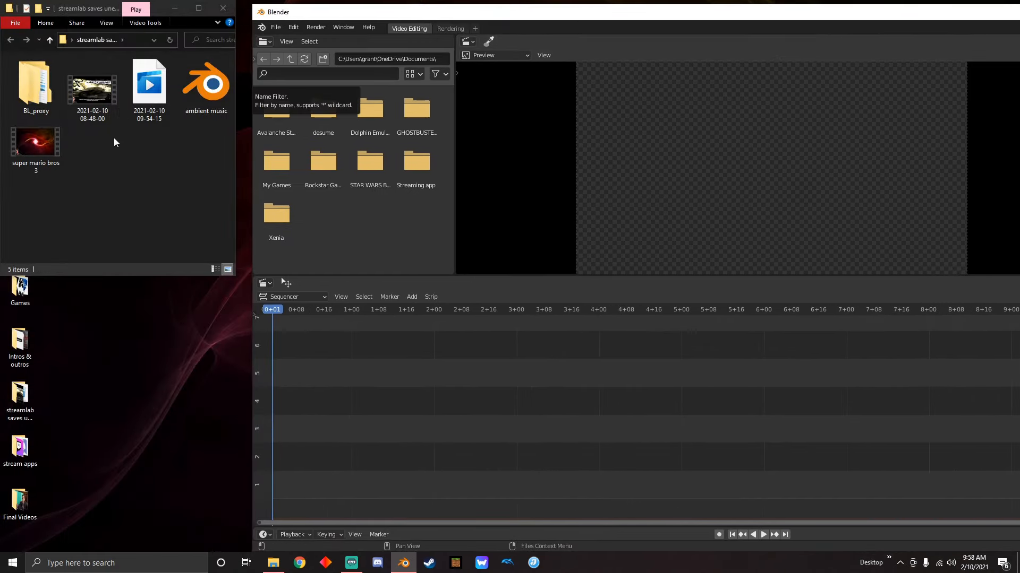
left_click_drag(37, 142, 291, 346)
left_click_drag(334, 485, 335, 485)
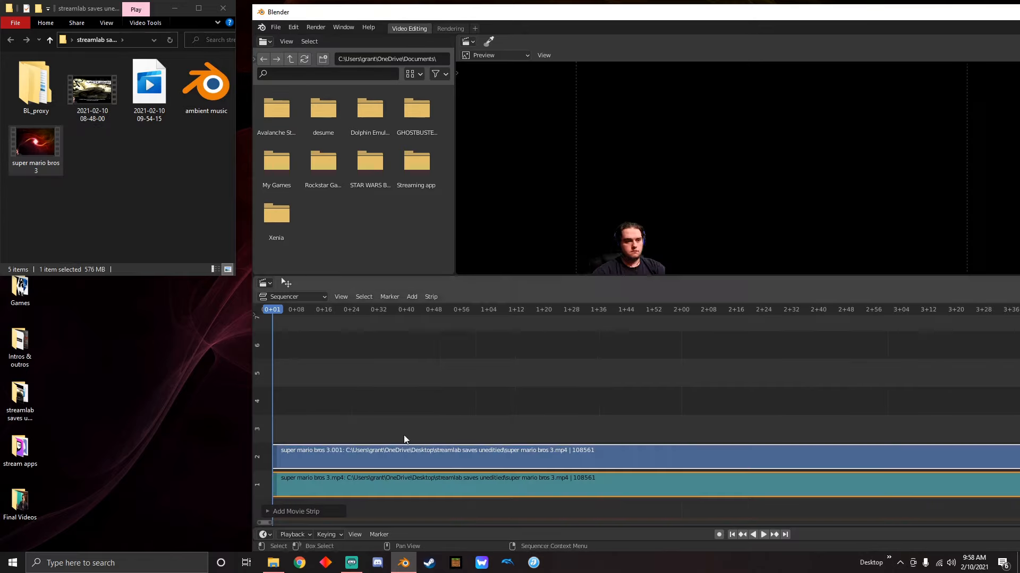
left_click_drag(644, 12, 452, 0)
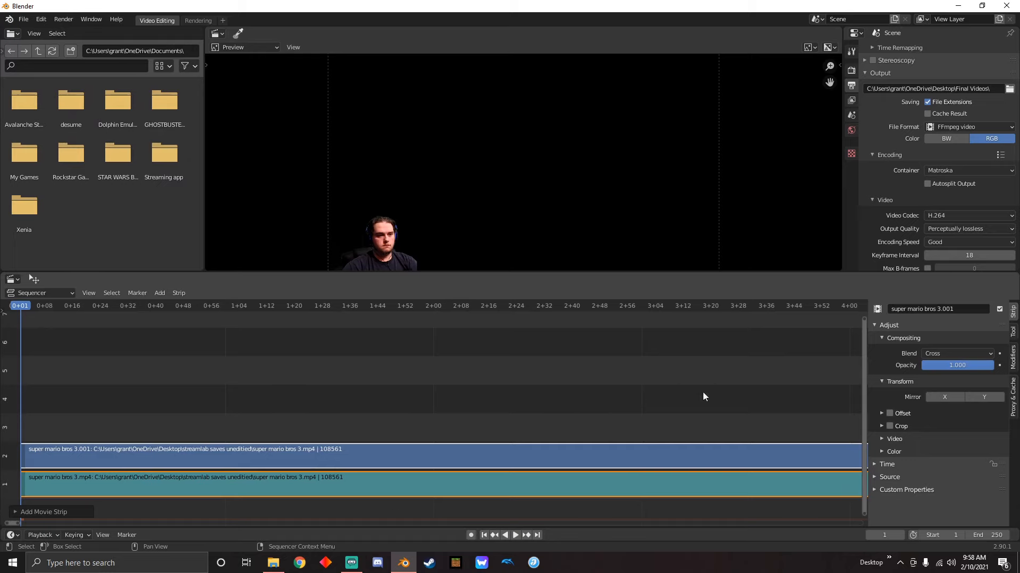
Play the opening seconds of the imported footage, stop playback and return to the first frame
scroll(947, 179, "up", 6)
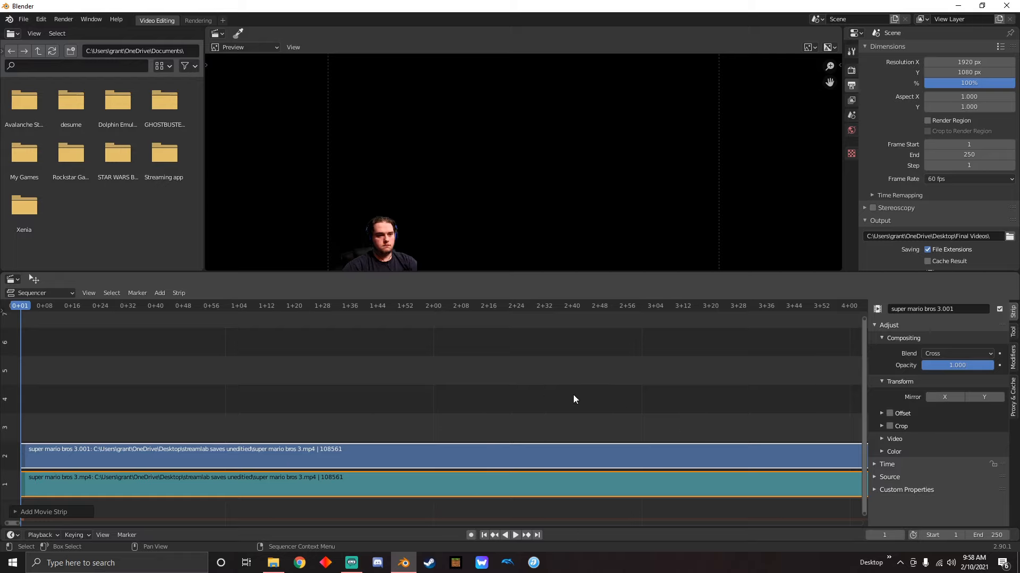
scroll(648, 395, "down", 5)
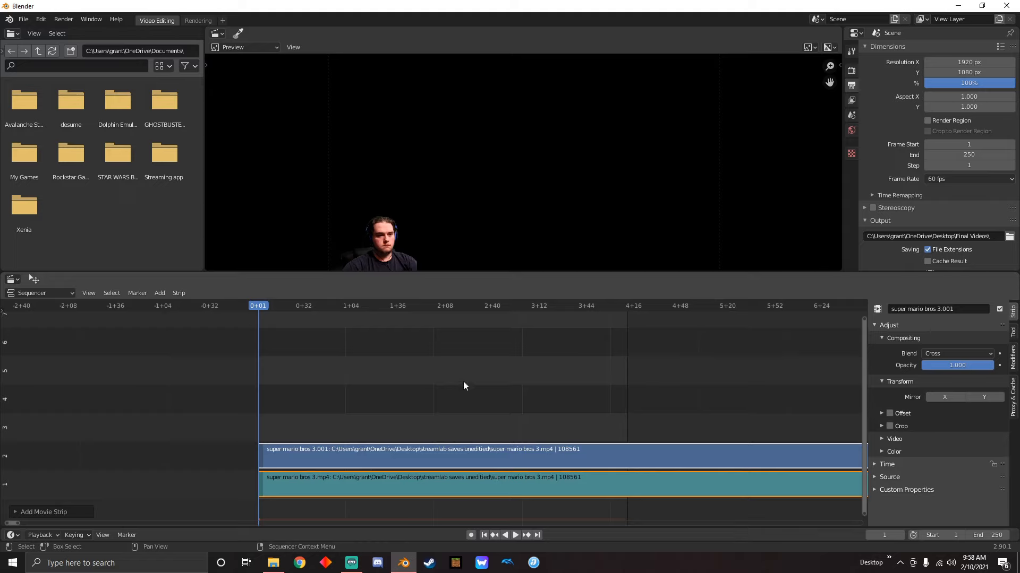
key("space")
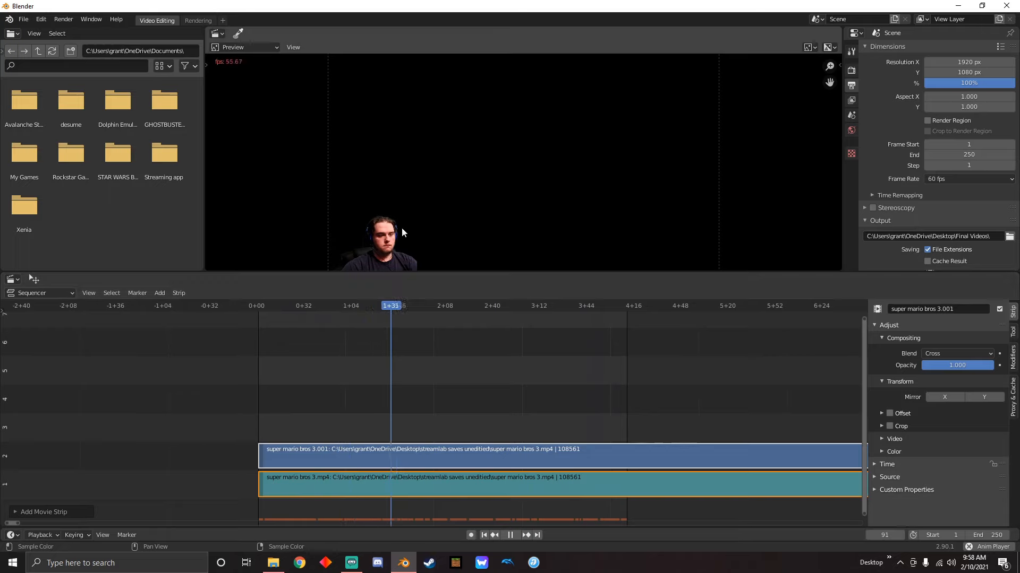
key("space")
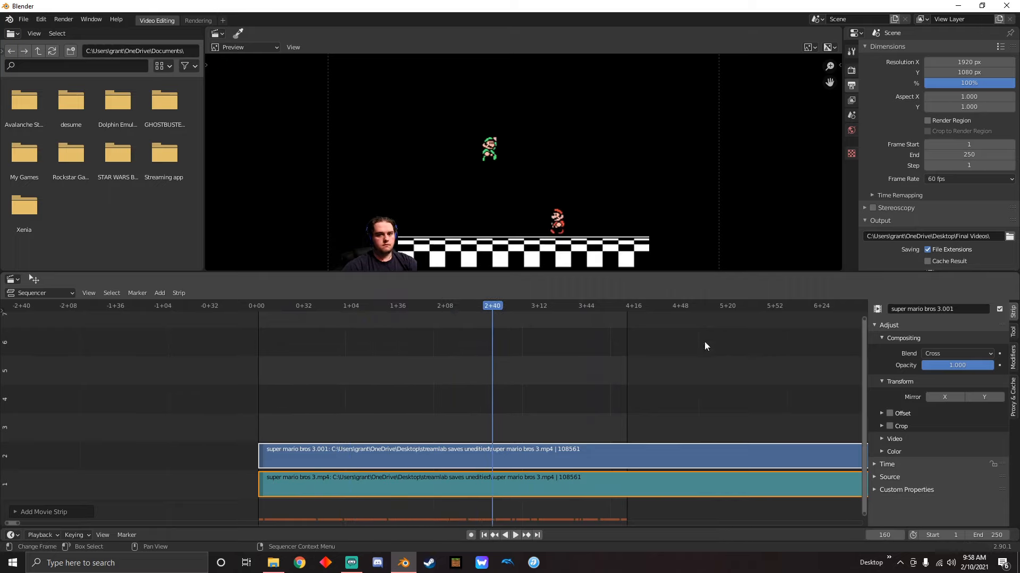
left_click(484, 535)
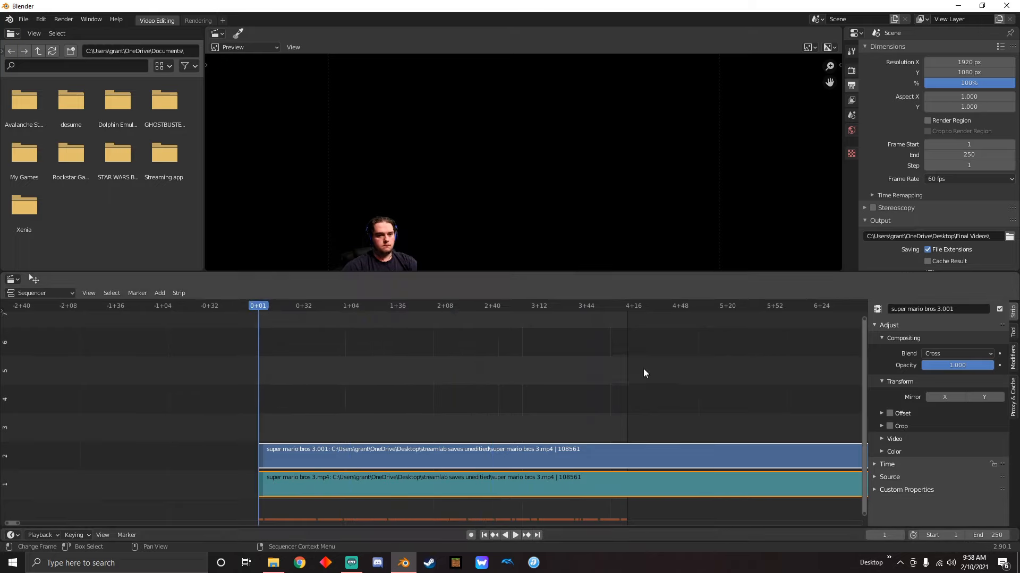
Set the scene's end frame to 108561 to match the length of the imported strips
scroll(661, 408, "down", 2)
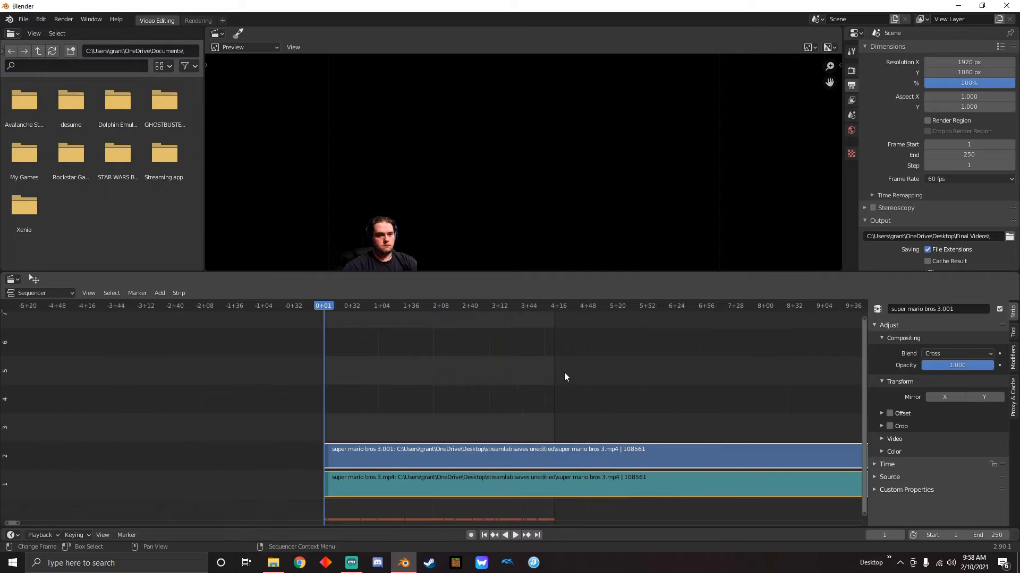
scroll(655, 404, "down", 14)
middle_click_drag(743, 409, 410, 375)
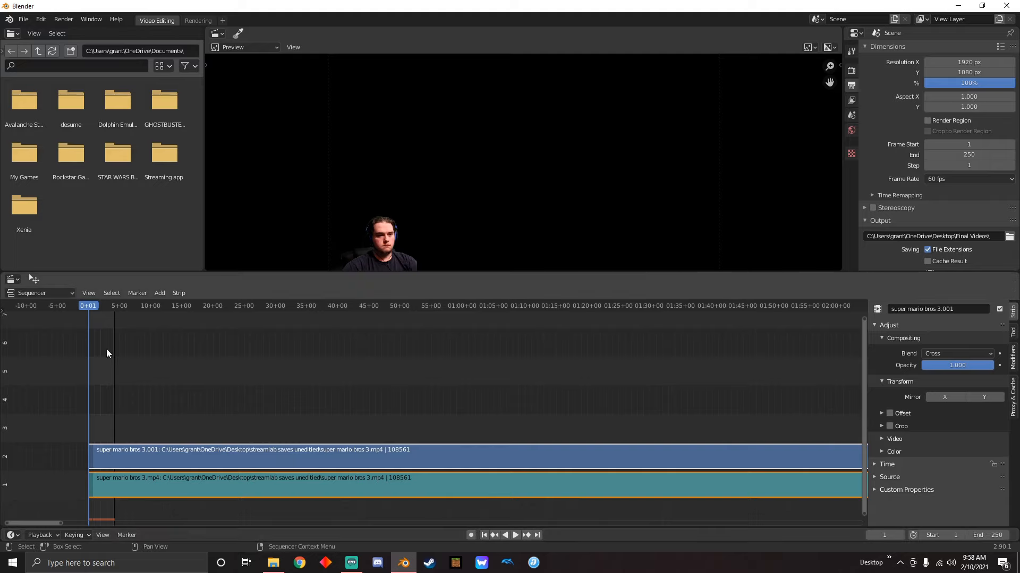
left_click(986, 535)
type("108561")
key("Return")
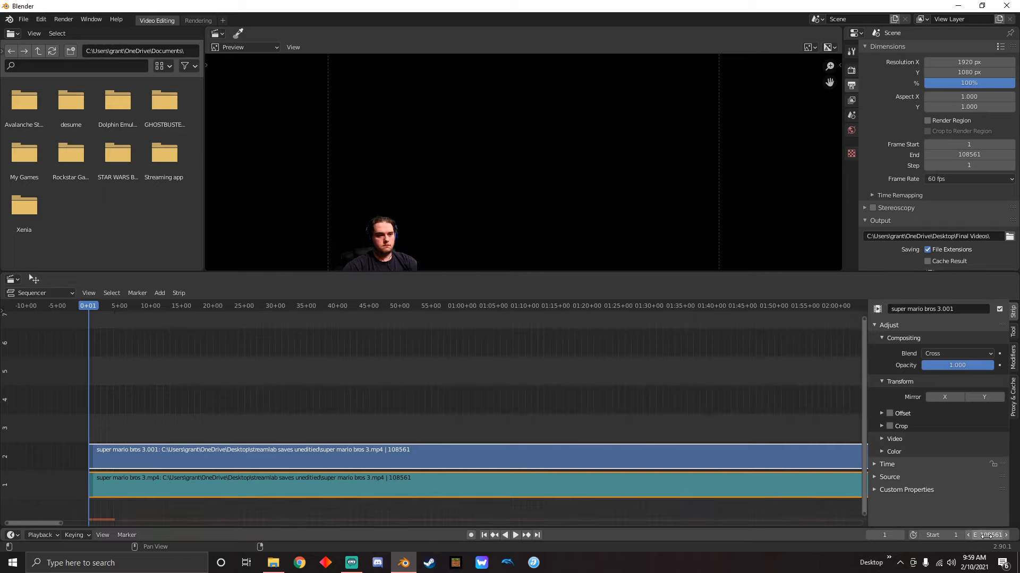
Play and scrub through the footage up to about 11 minutes, stop playback and return to the first frame
scroll(599, 395, "down", 10)
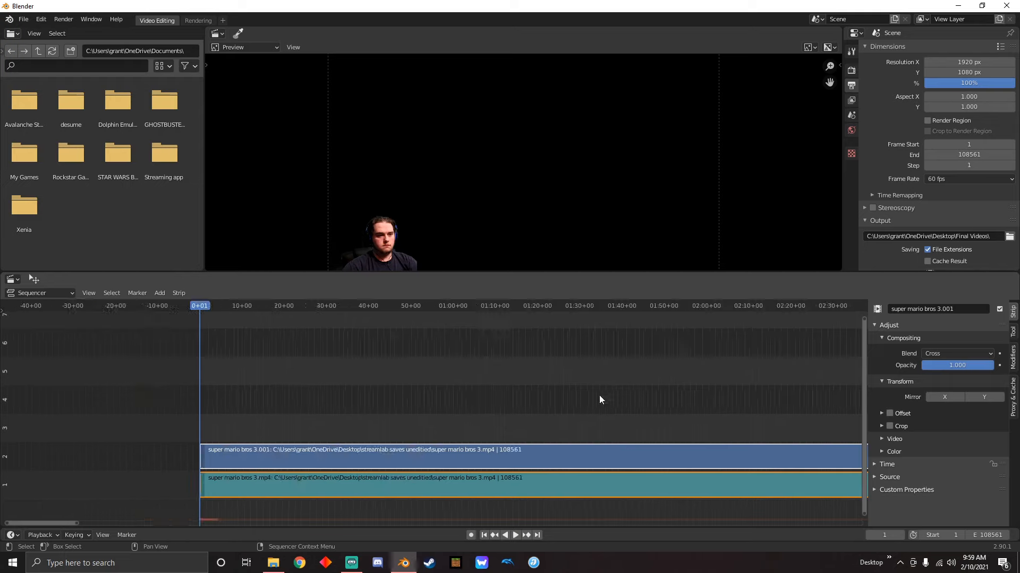
scroll(727, 401, "down", 12)
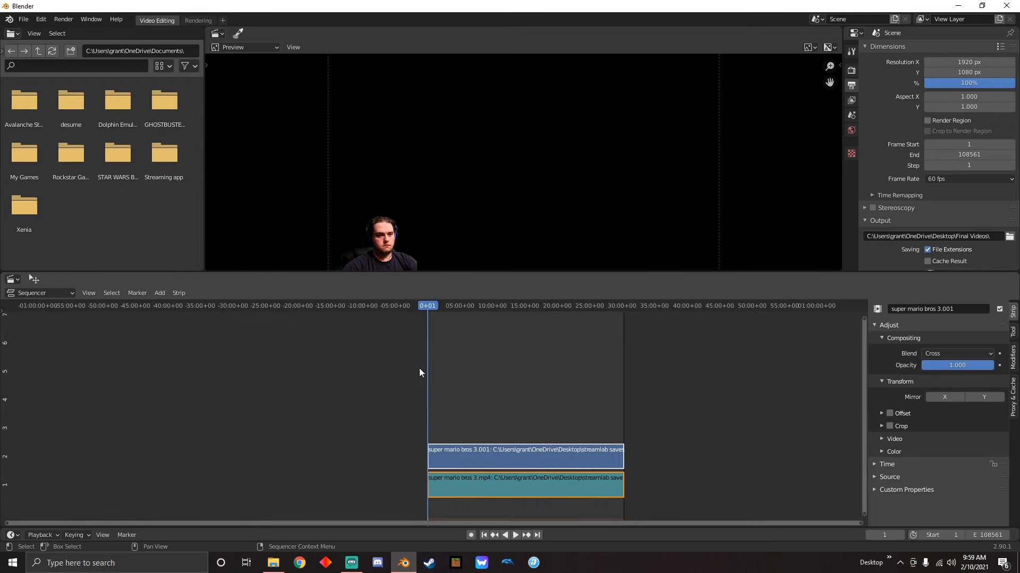
scroll(561, 391, "up", 3)
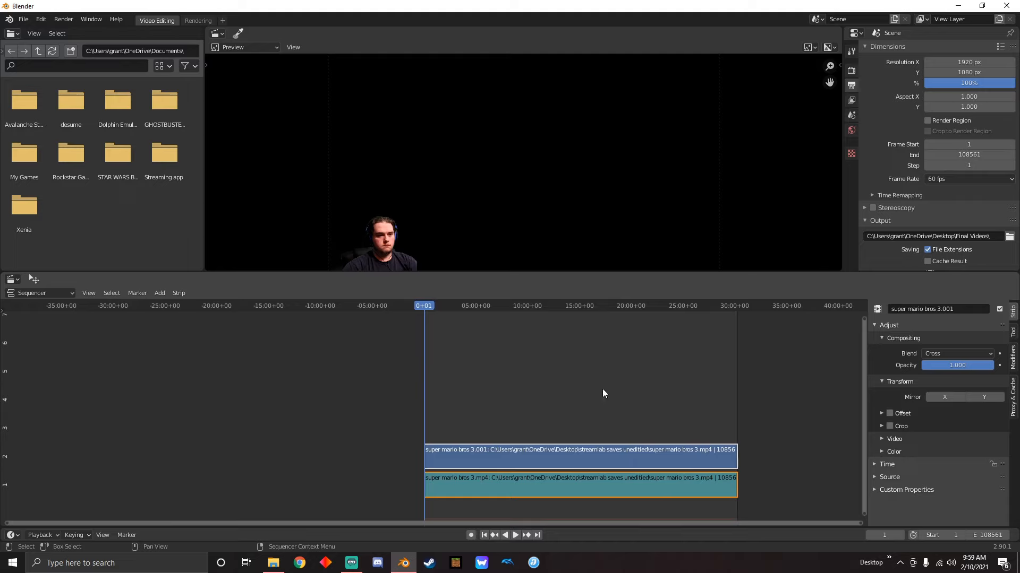
key("space")
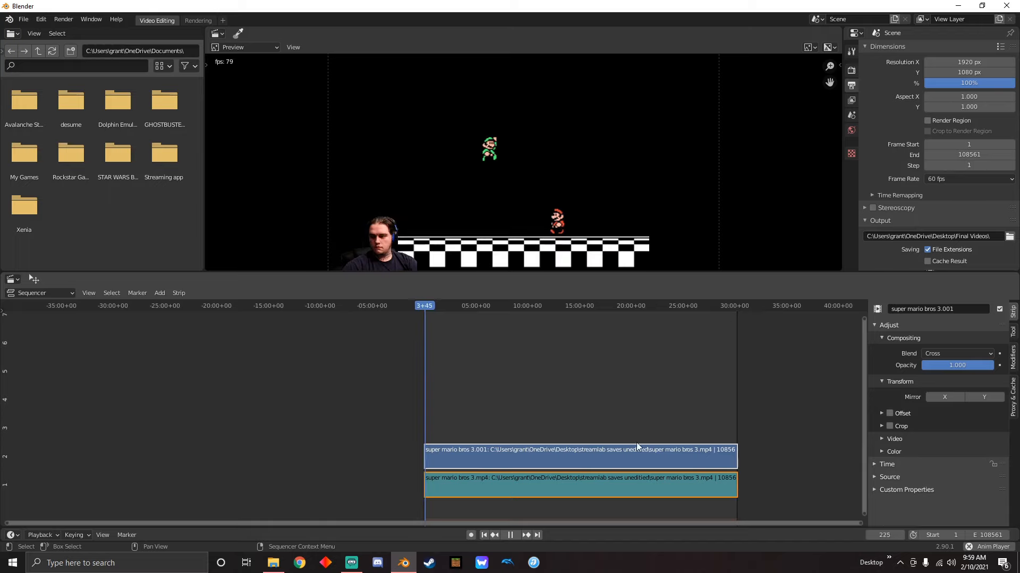
key("space")
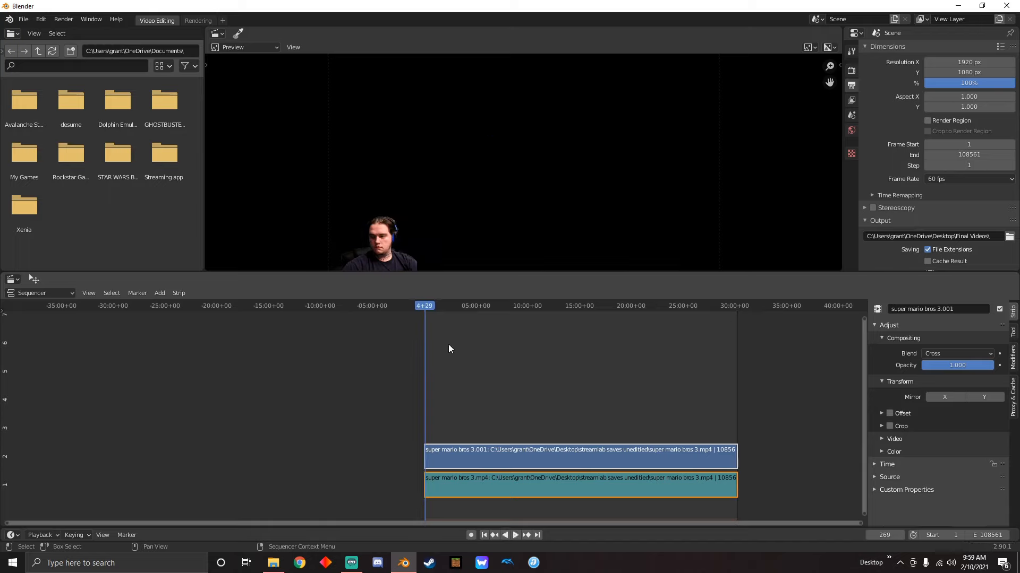
key("space")
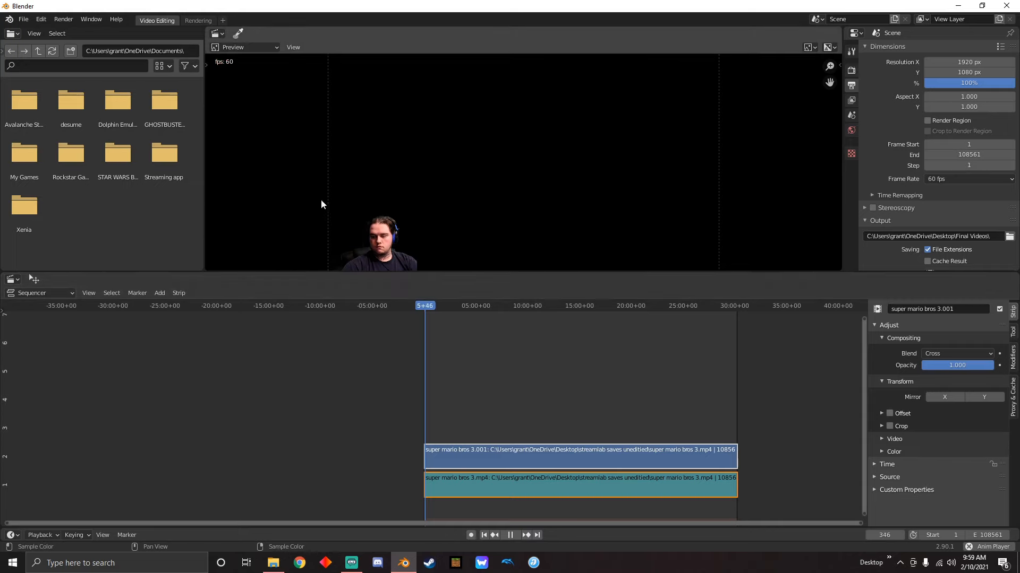
left_click(438, 304)
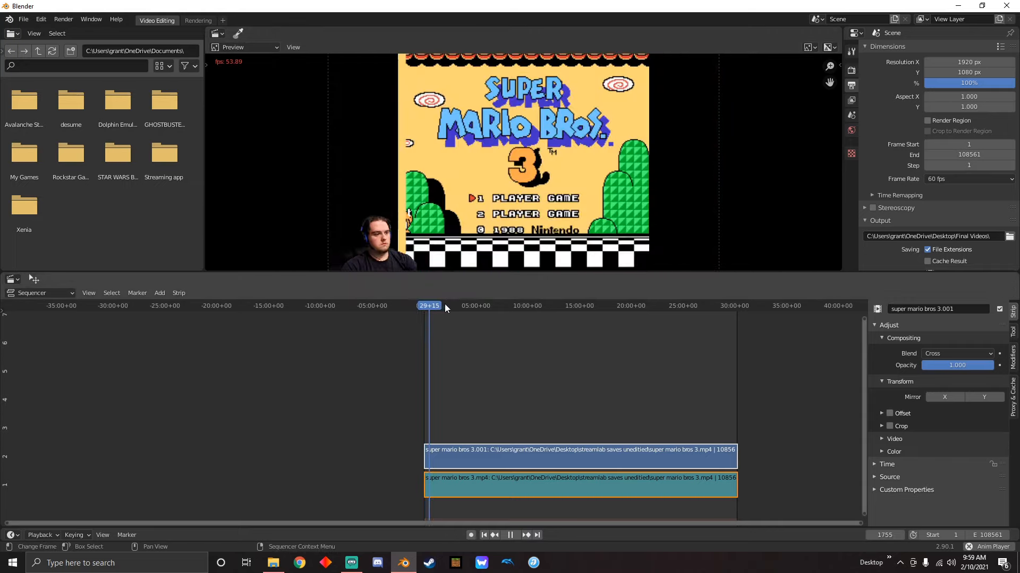
key("space")
left_click_drag(445, 307, 495, 305)
left_click(541, 307)
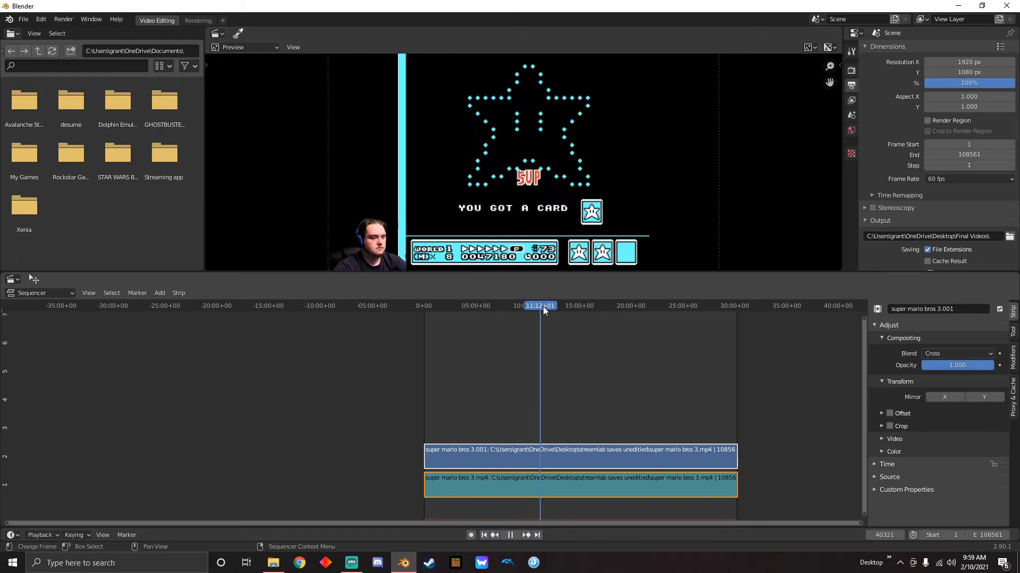
key("space")
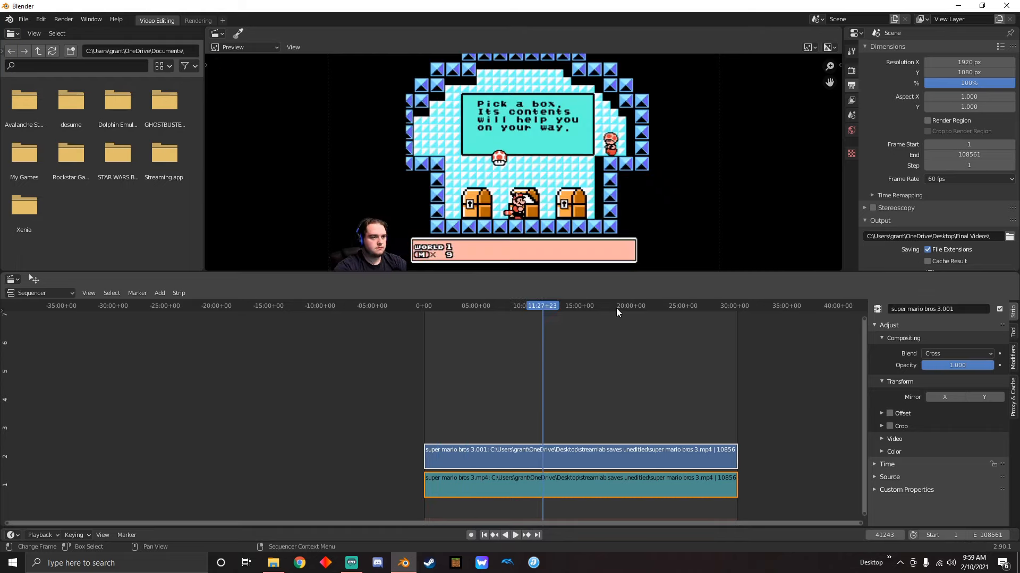
left_click(483, 536)
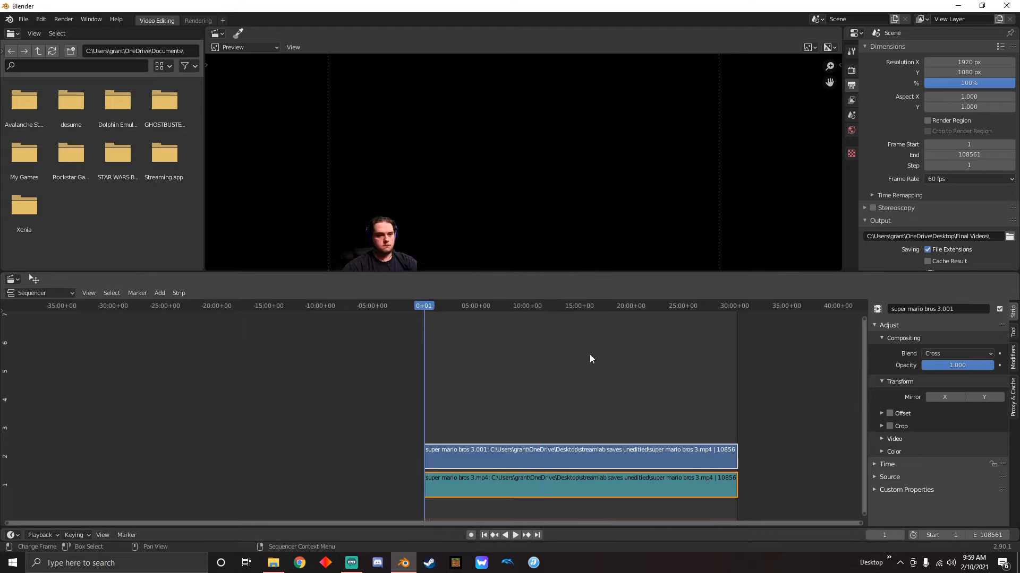
Select only the super mario bros 3 sound strip and enable its waveform display and Mono option
left_click(637, 440)
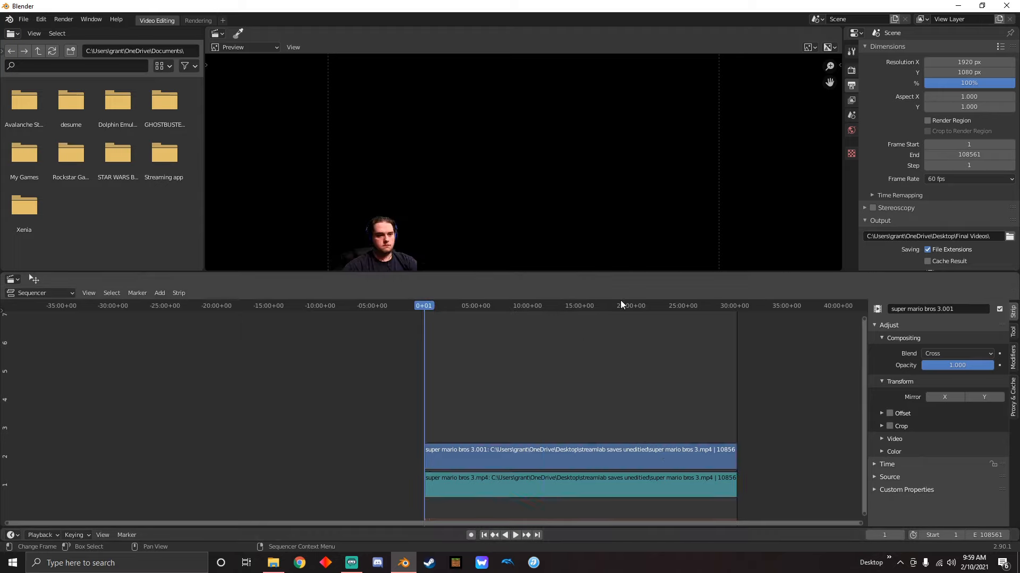
left_click(605, 491)
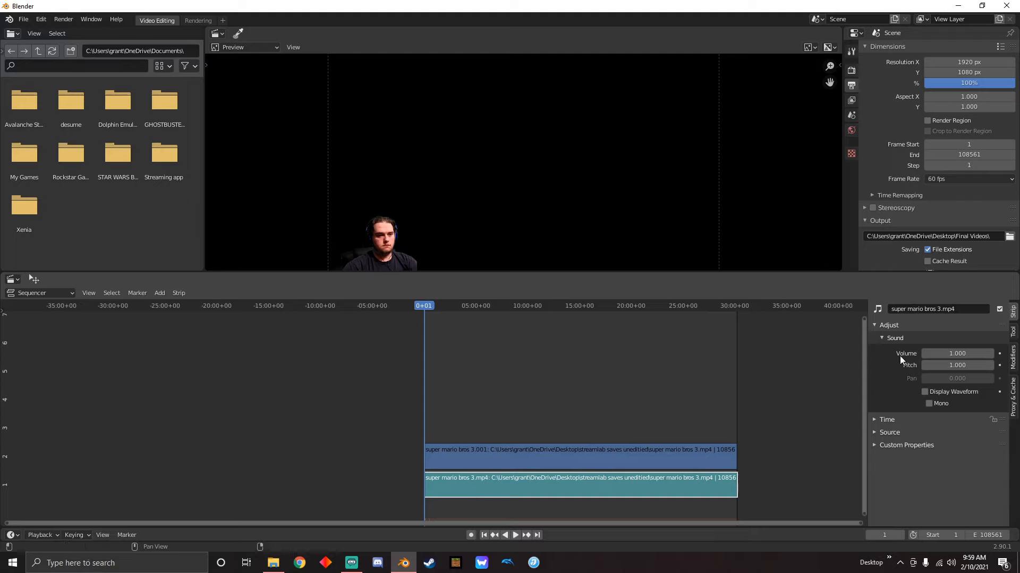
left_click(930, 404)
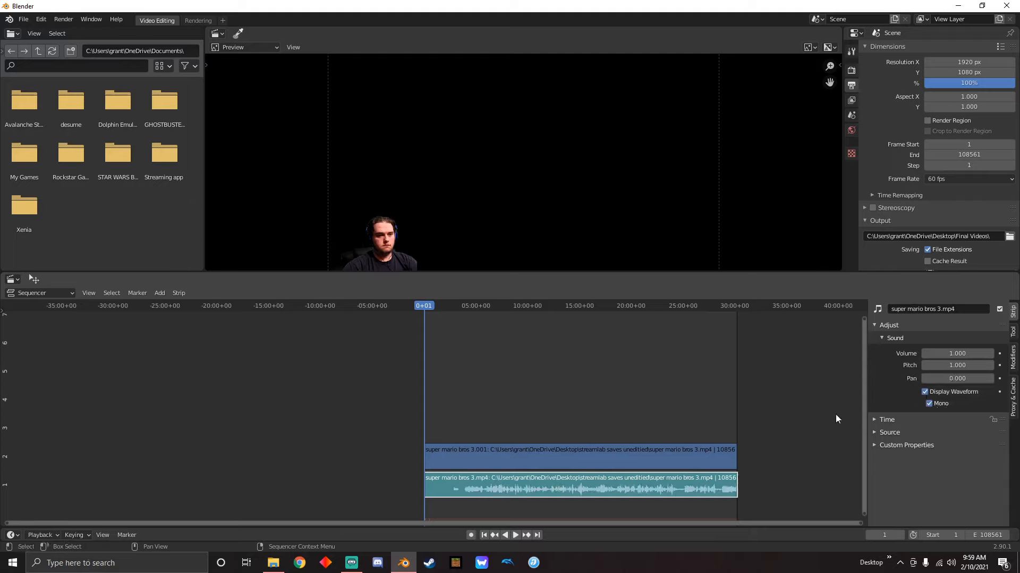
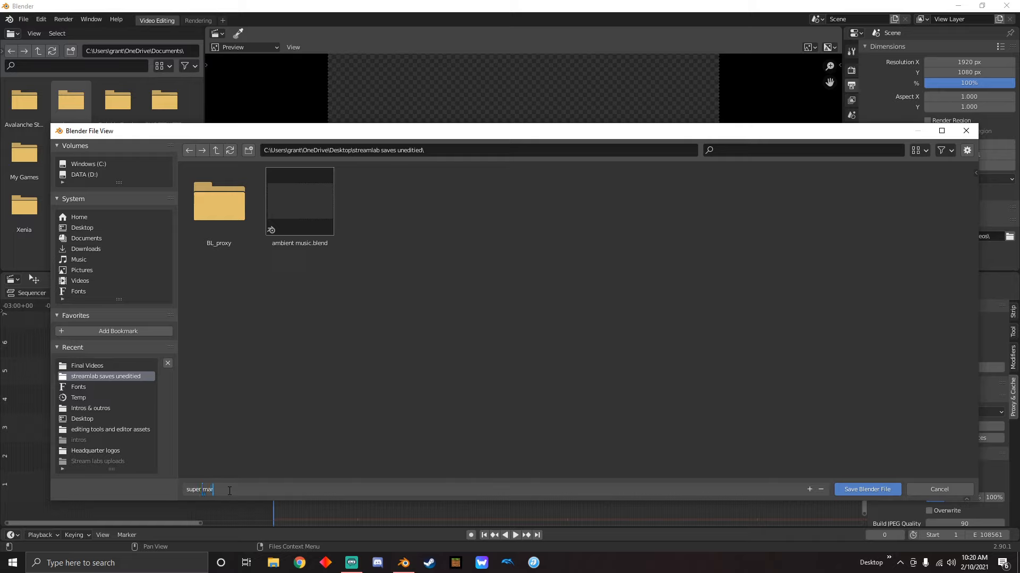
Complete the file name as super mario 3 video and save the project as a .blend file
type("3 video")
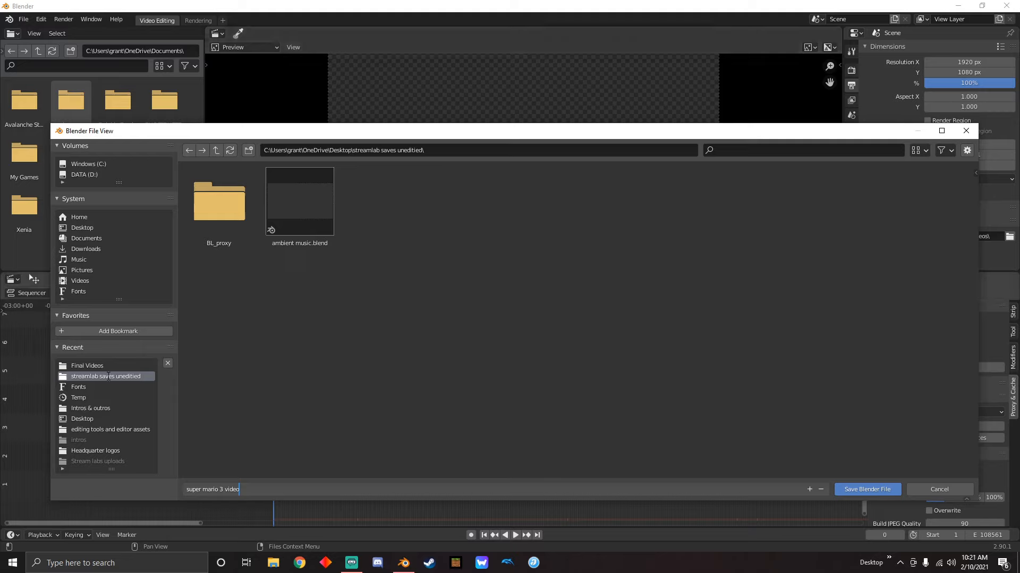
key("Return")
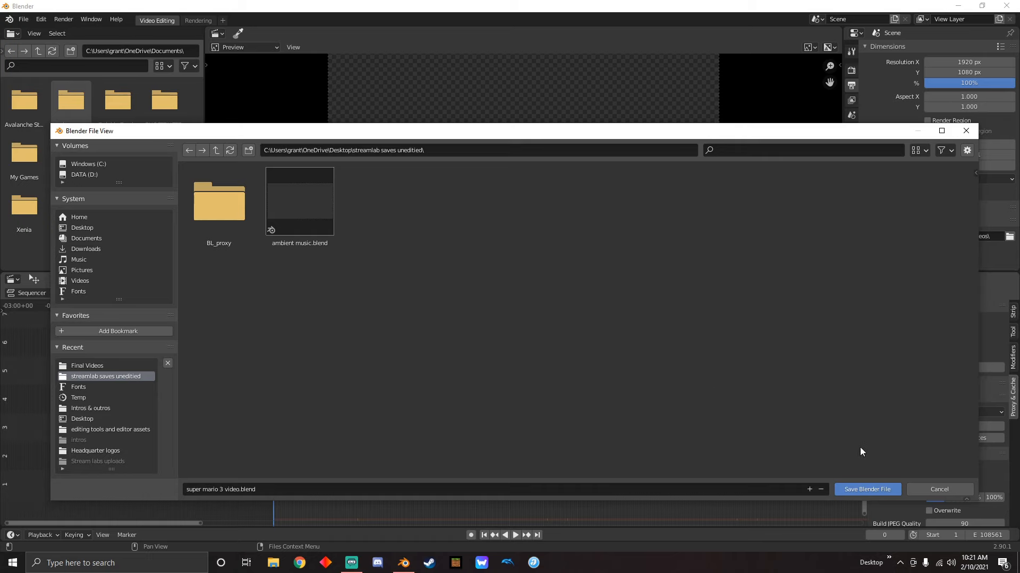
left_click(867, 489)
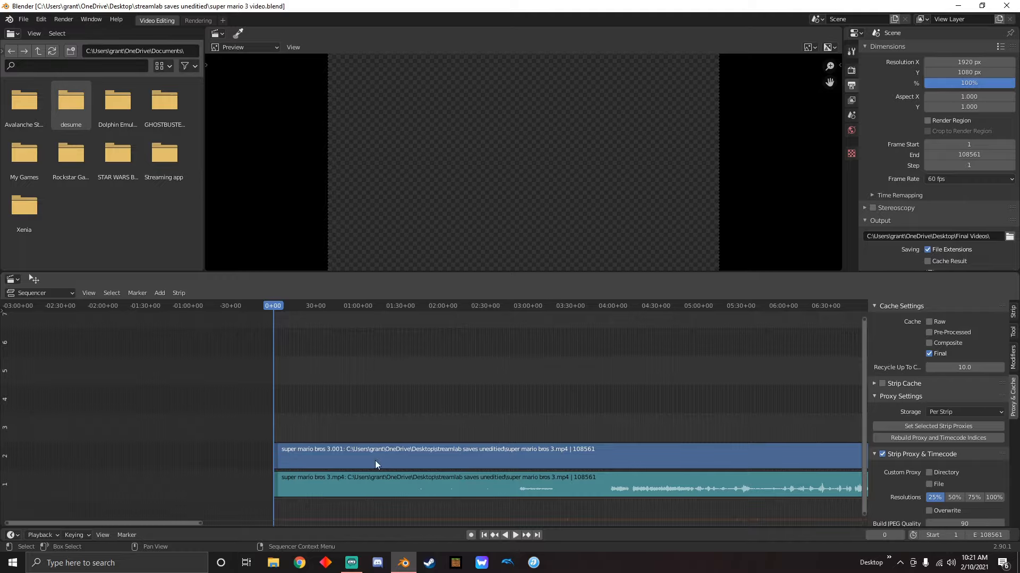
Scrub through the opening footage to 03:58+04 and split both the video and sound strips there
left_click_drag(274, 309, 555, 357)
middle_click_drag(699, 374, 452, 383)
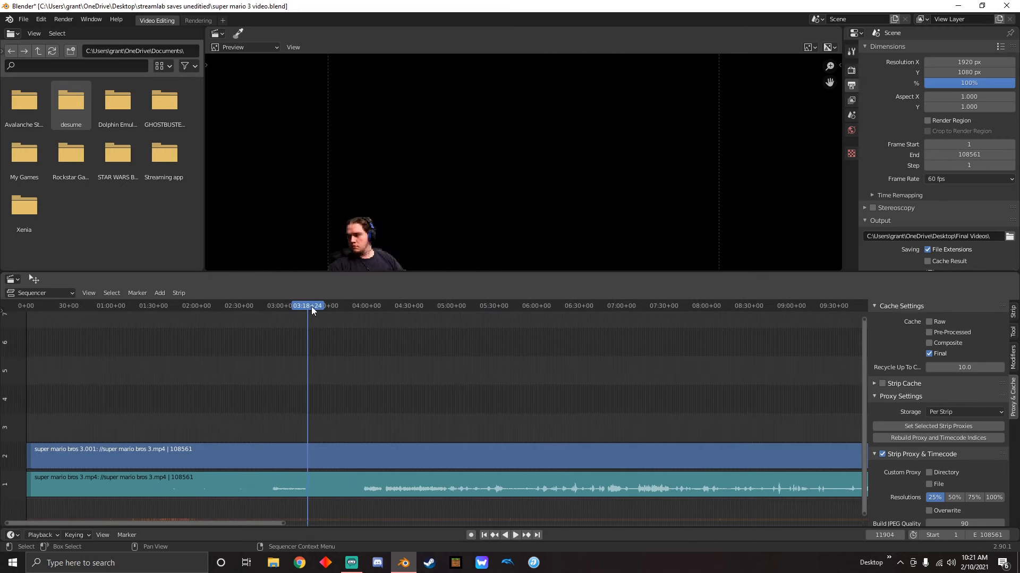
left_click_drag(312, 309, 173, 348)
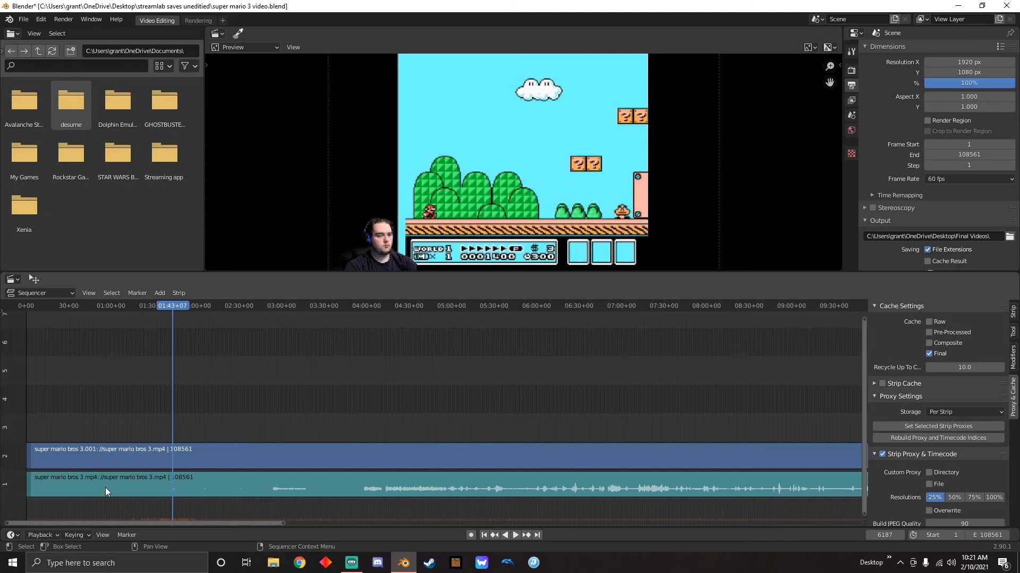
left_click_drag(173, 307, 362, 361)
scroll(418, 449, "up", 6)
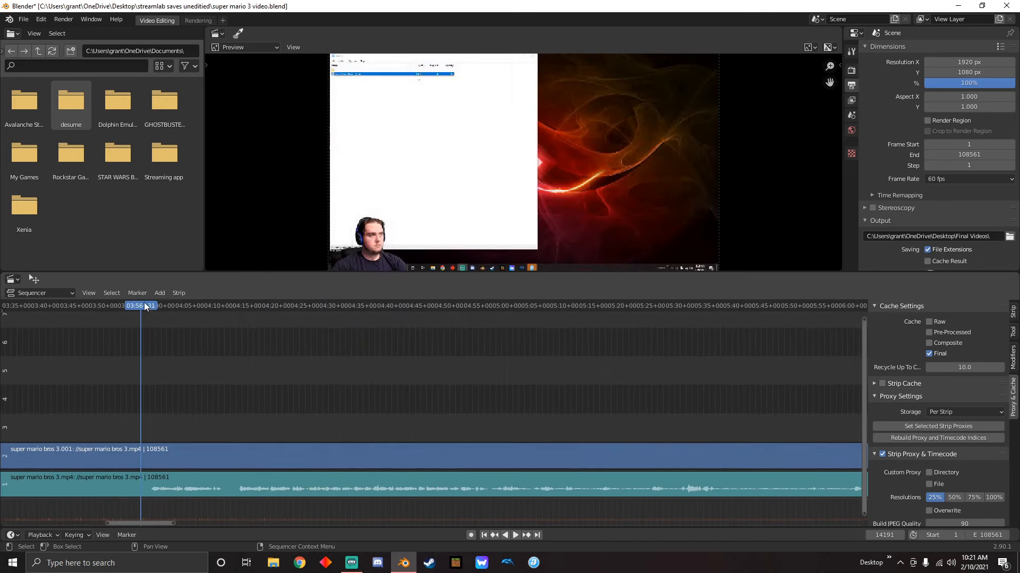
left_click_drag(144, 306, 151, 307)
left_click_drag(209, 432, 266, 510)
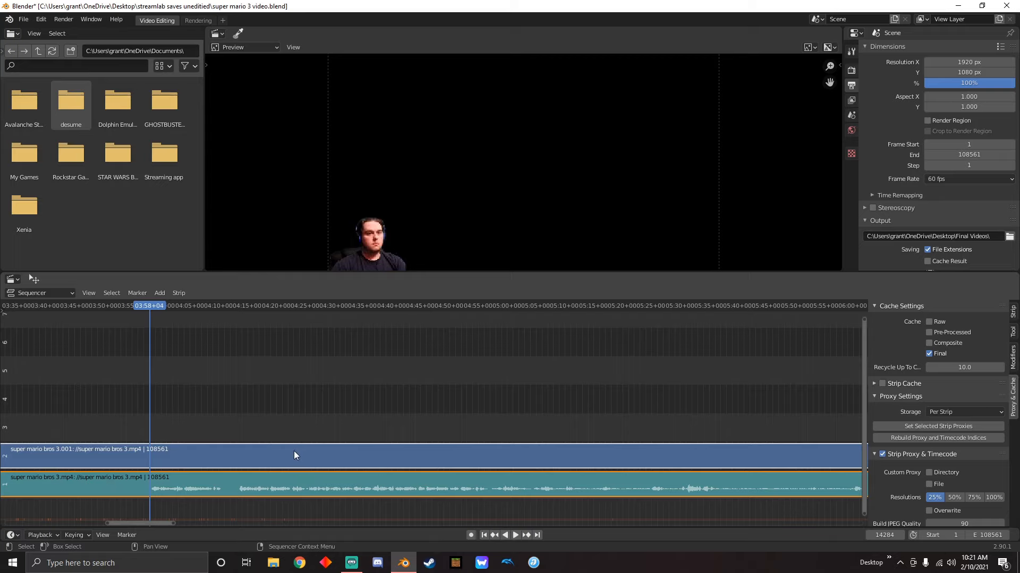
key("k")
Pull the video and sound pieces before the 03:58+04 cut slightly away from the rest and delete both
middle_click_drag(218, 382, 493, 390)
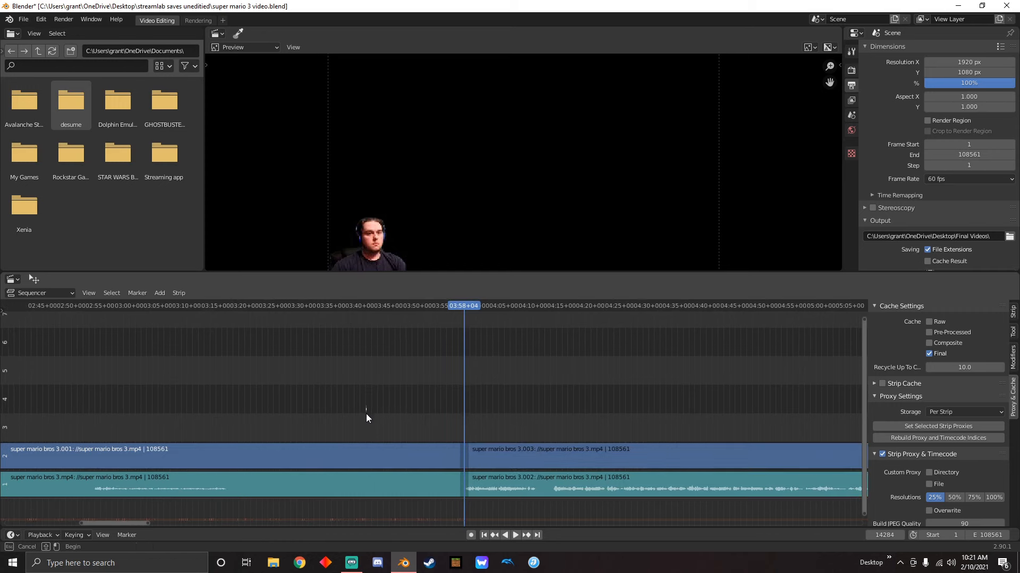
left_click_drag(331, 458, 317, 457)
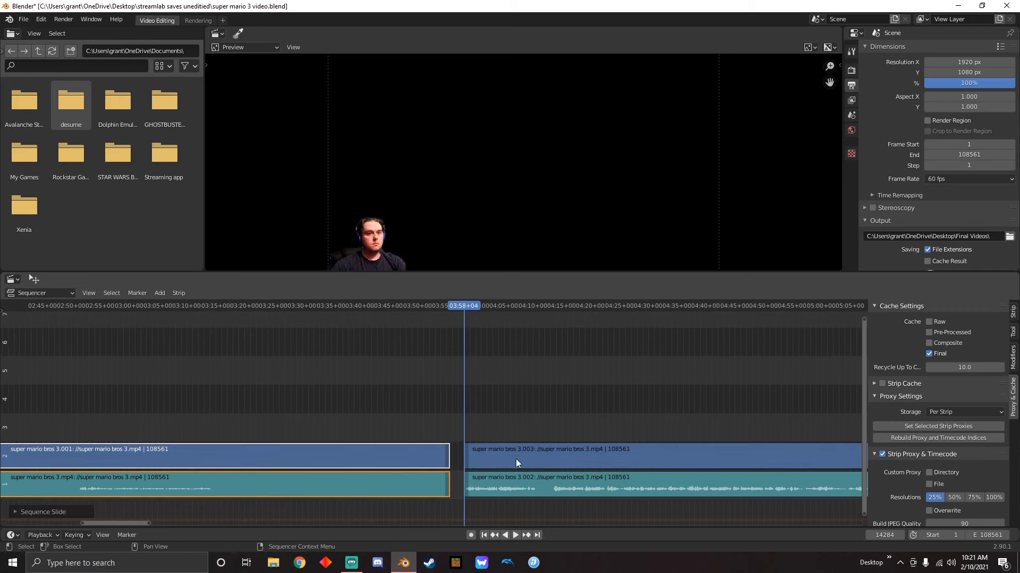
left_click_drag(375, 410, 338, 461)
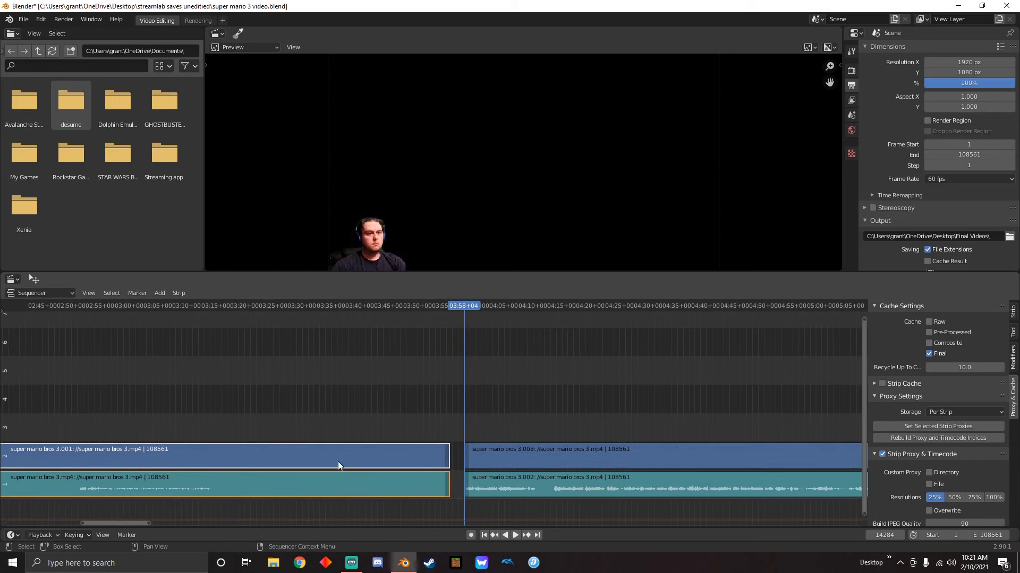
key("Delete")
scroll(346, 452, "down", 8)
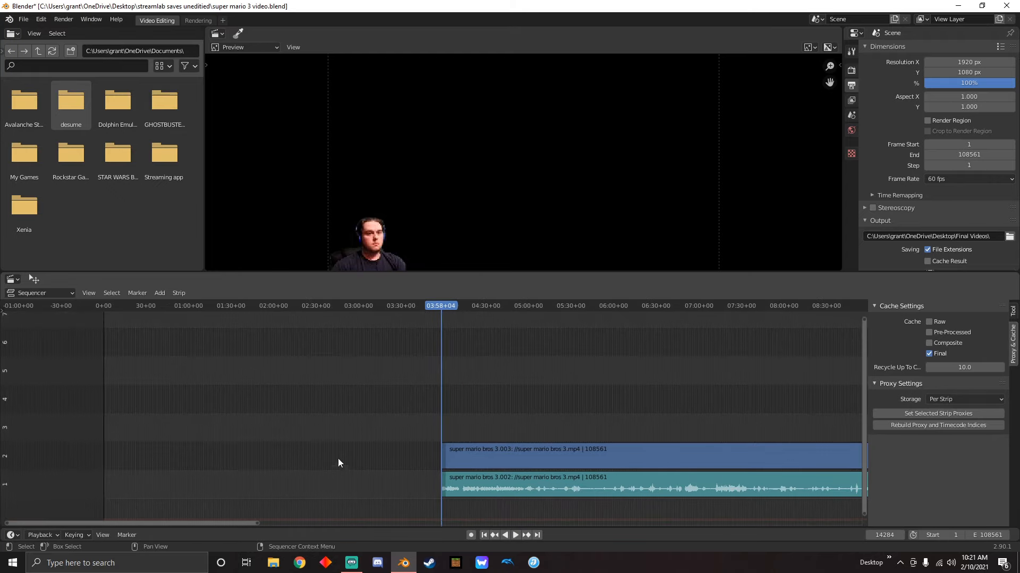
Play and scrub through the remaining footage from 03:58+04 to about 04:09, checking the waveform for a quiet section to cut
scroll(563, 396, "up", 8)
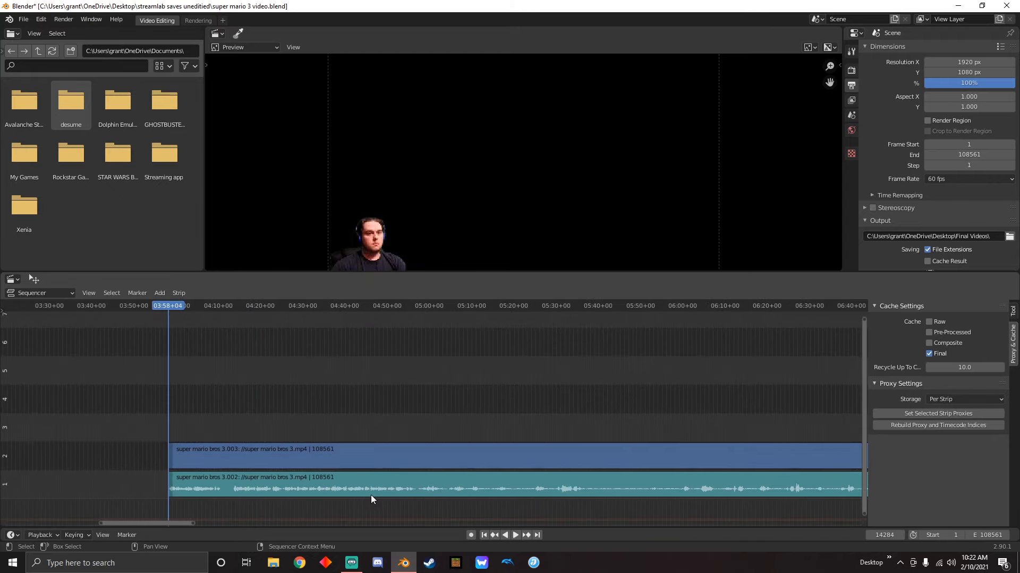
middle_click_drag(196, 477, 457, 408)
scroll(458, 408, "up", 6)
middle_click_drag(311, 466, 400, 426)
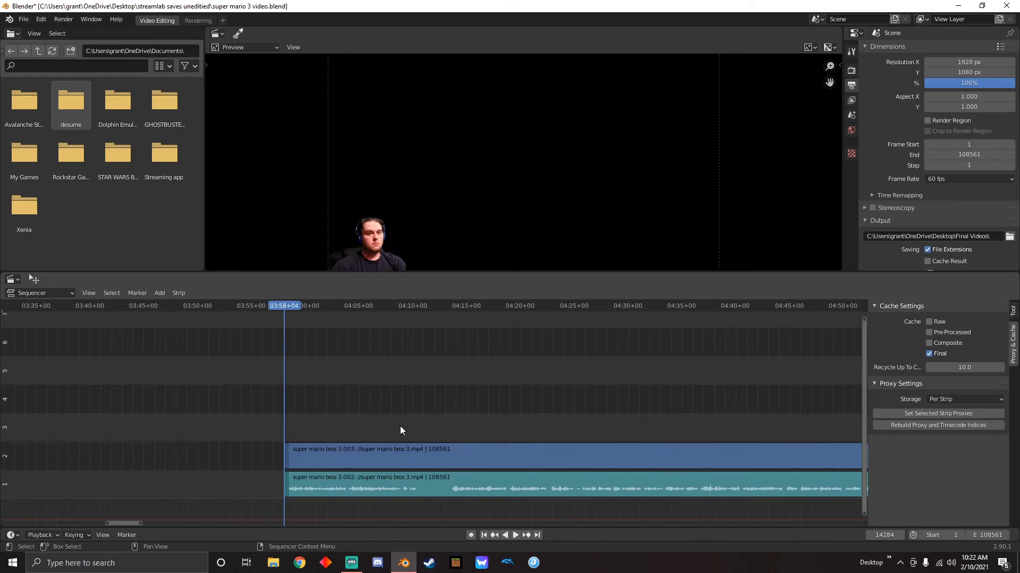
scroll(366, 398, "up", 5)
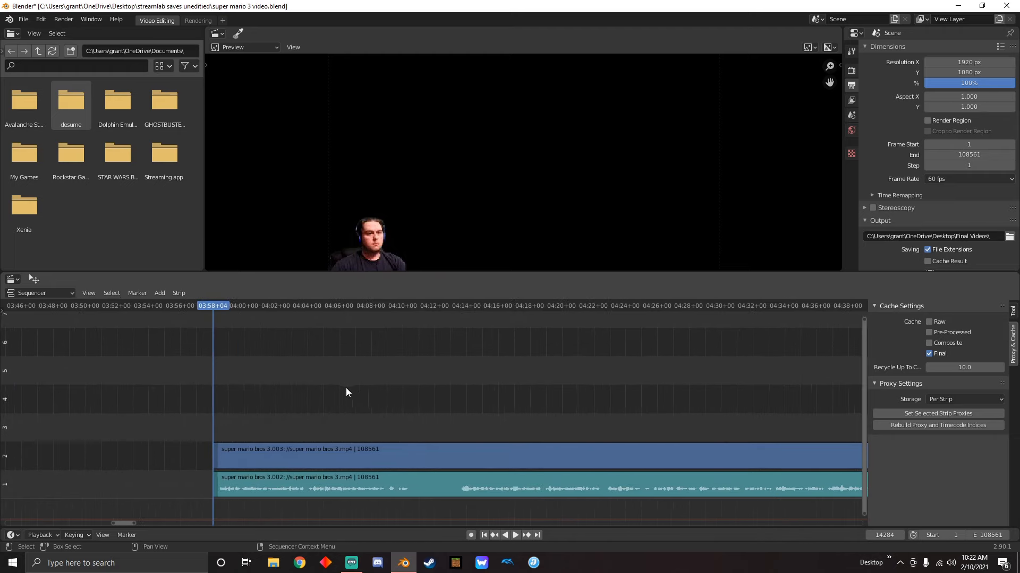
key("space")
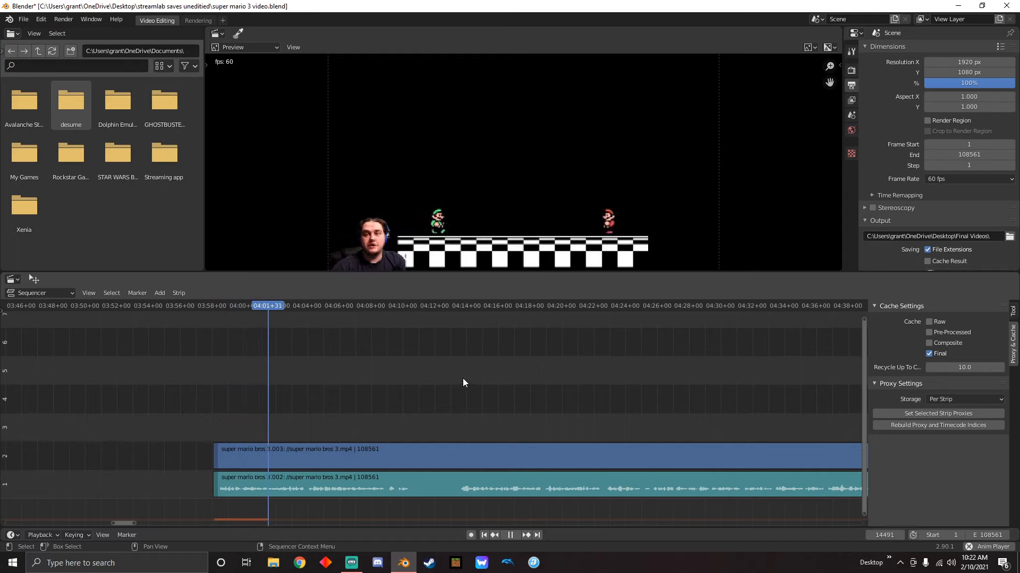
key("space")
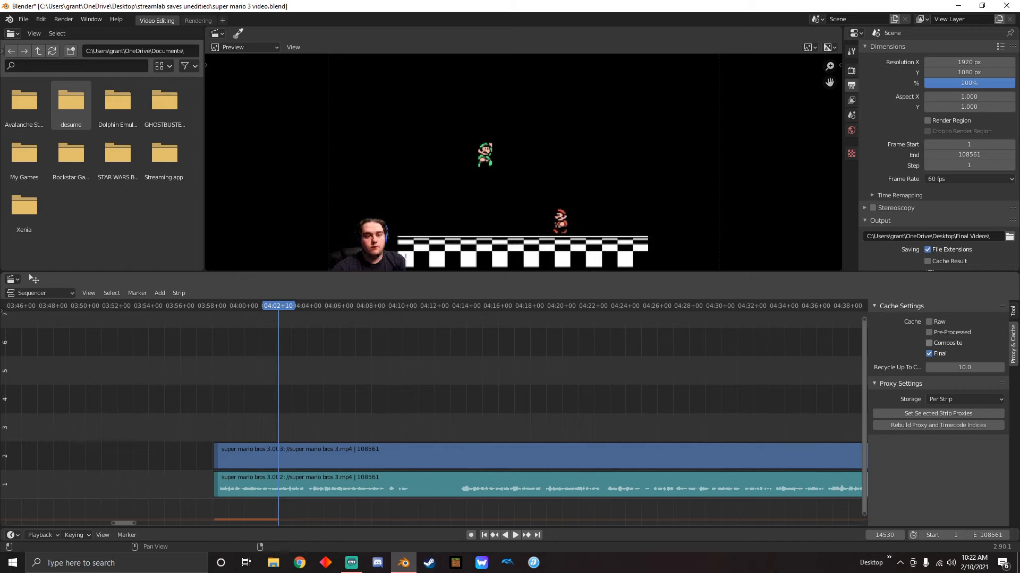
left_click_drag(279, 307, 374, 348)
key("space")
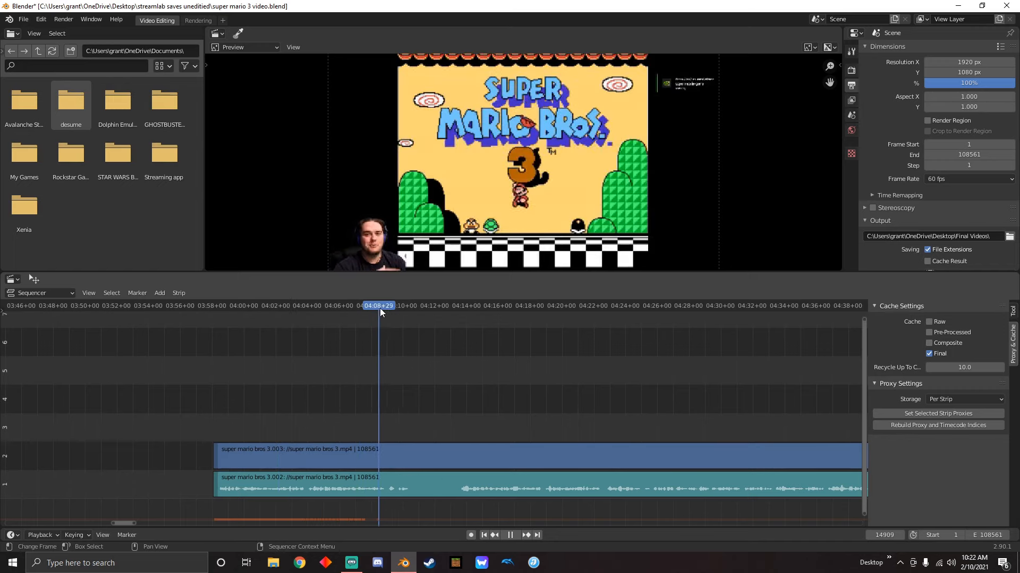
left_click_drag(386, 320, 391, 346)
key("space")
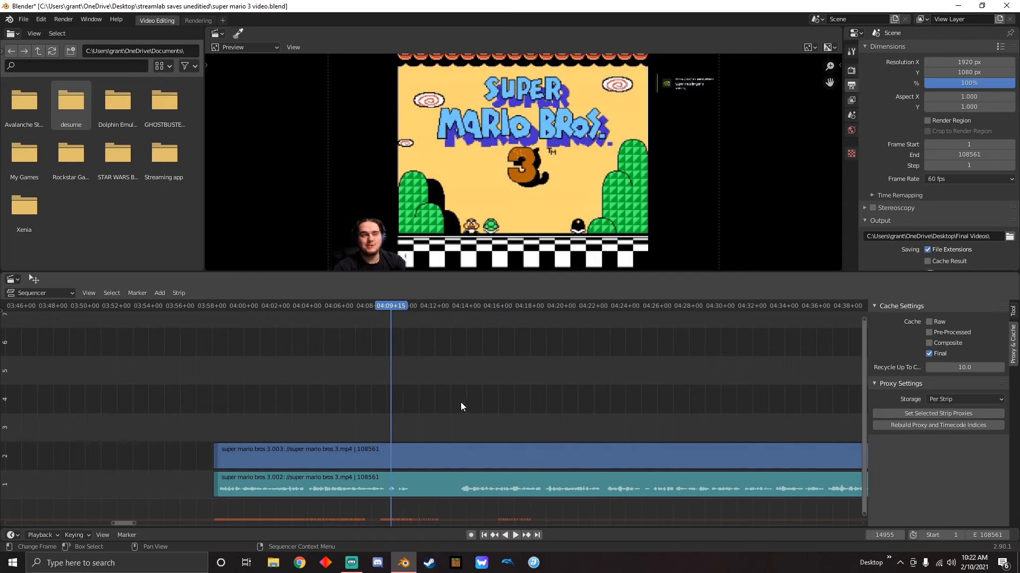
Split the video and sound strips at about 04:10 and at 04:13+38, and delete the quiet section between the cuts
left_click_drag(386, 307, 405, 308)
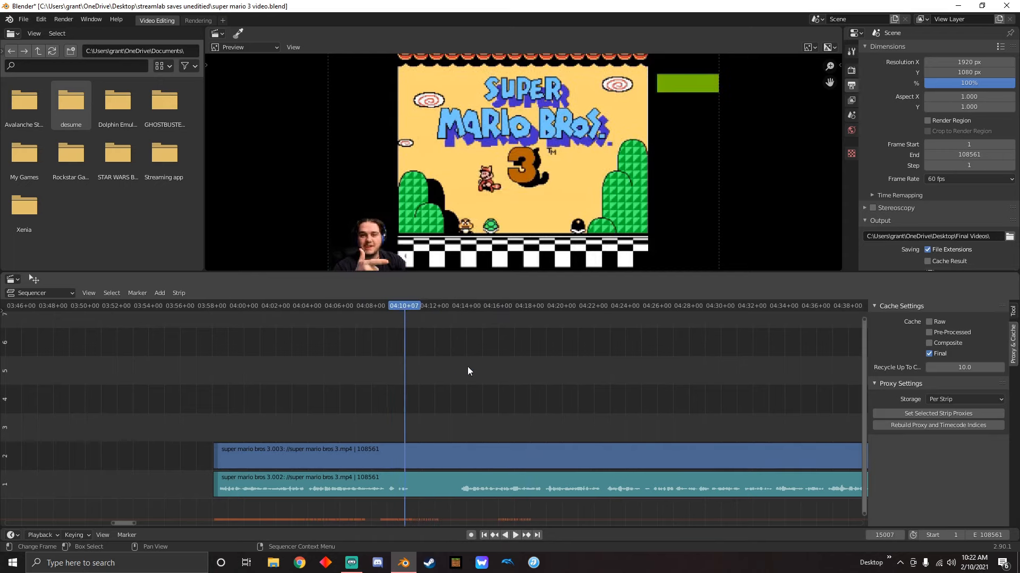
left_click_drag(462, 389, 496, 484)
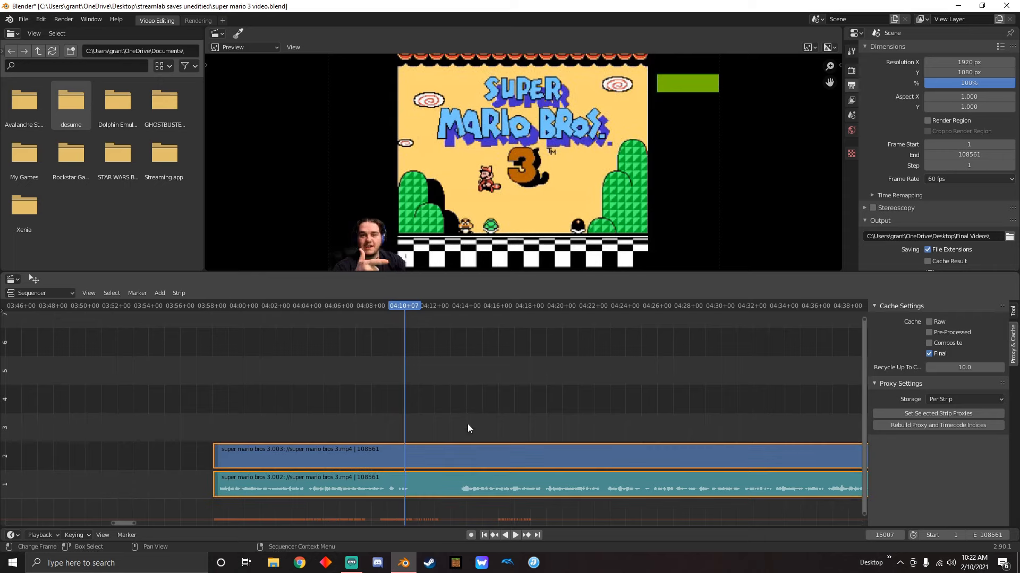
left_click_drag(402, 310, 457, 322)
key("k")
key("k")
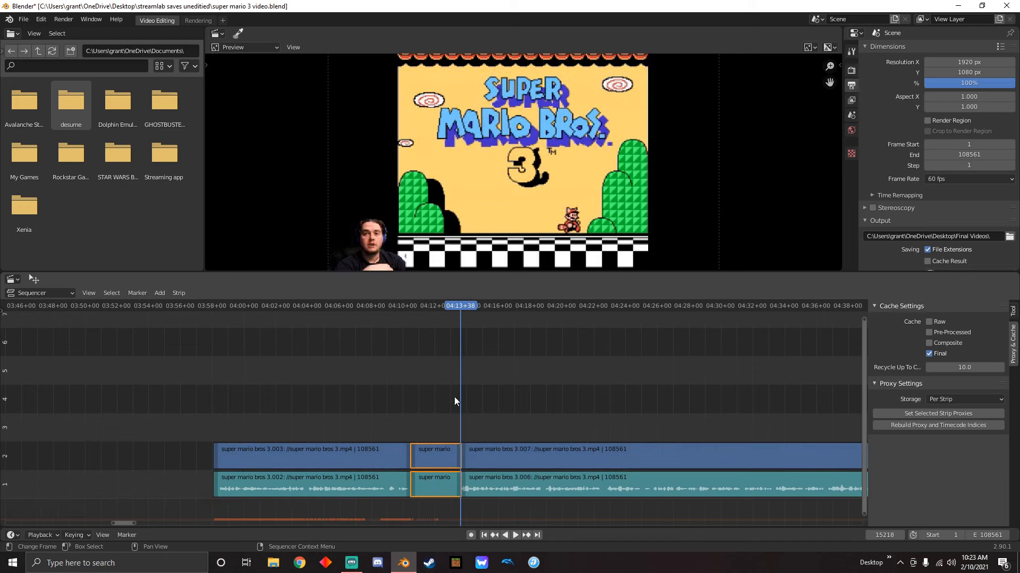
key("Delete")
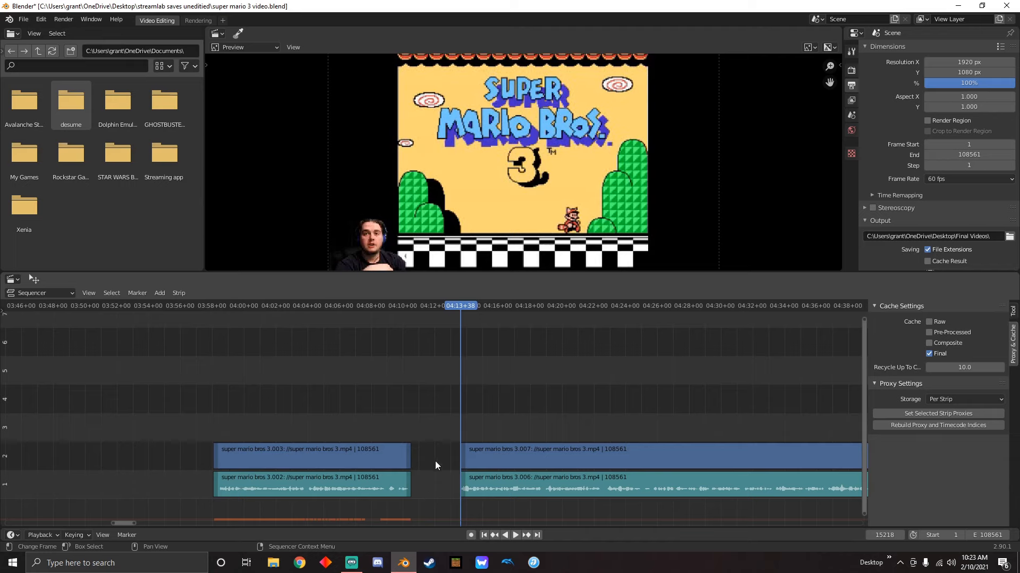
Select the video and sound strips after the gap and slide them back against the end of the first clip
left_click(195, 306)
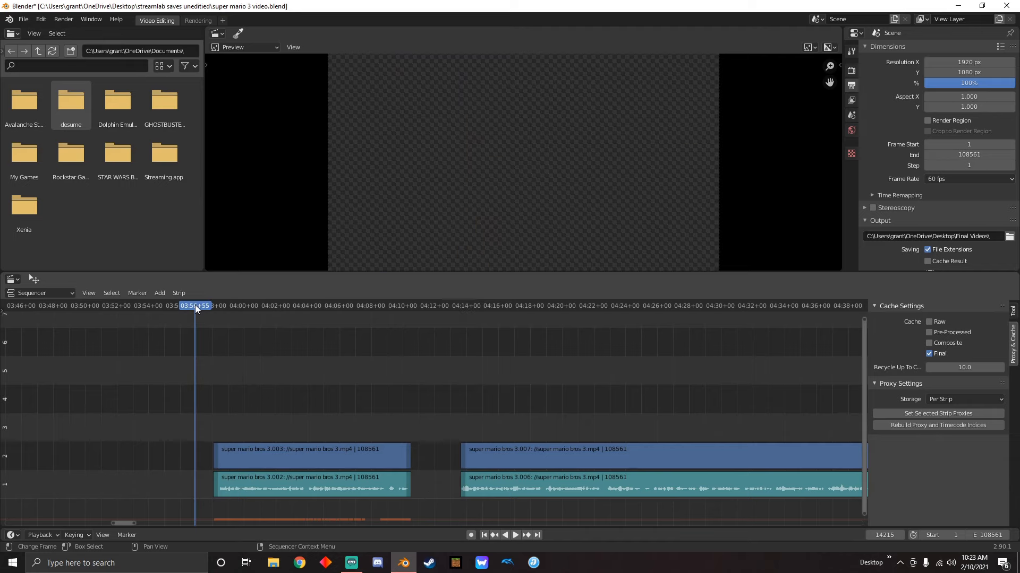
left_click_drag(563, 405, 613, 497)
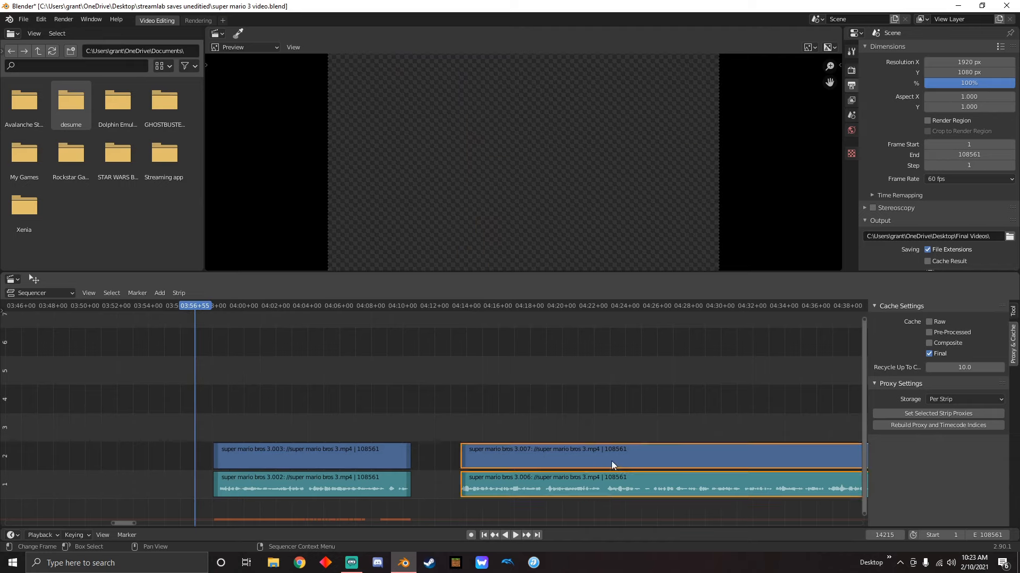
left_click_drag(610, 461, 432, 467)
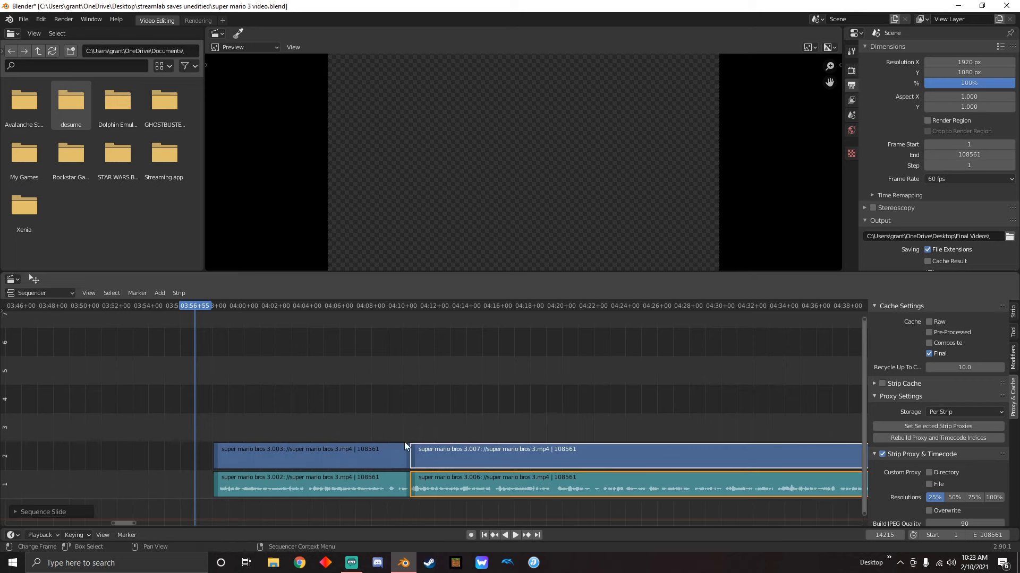
Try to move the second clip's video strip down to channel 1, and undo the move
left_click_drag(462, 369, 542, 477)
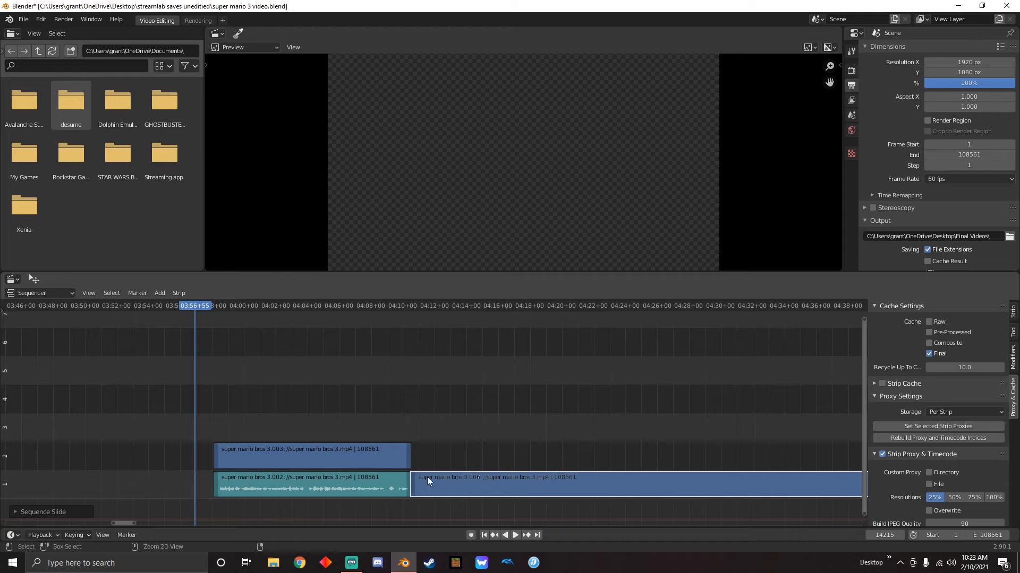
key("ctrl+z")
left_click(477, 389)
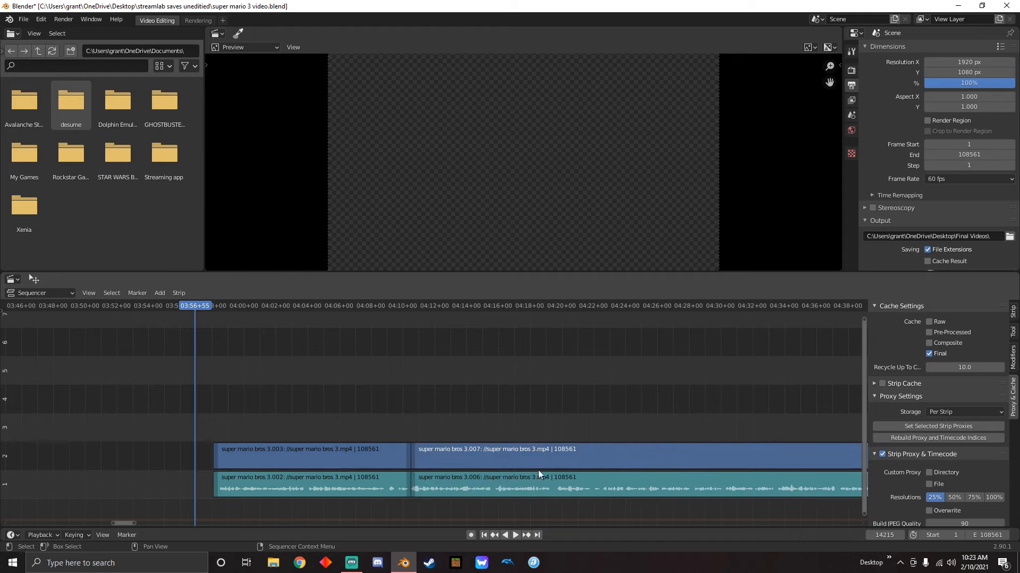
Select the second clip's video and sound strips and slide them later to start at about 04:15
left_click_drag(510, 399, 559, 505)
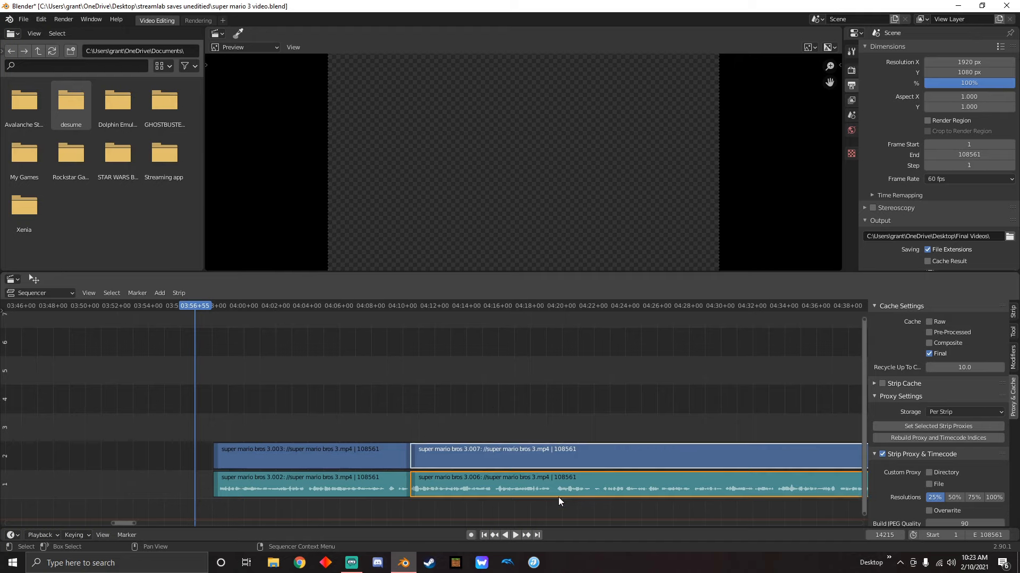
left_click_drag(469, 456, 543, 457)
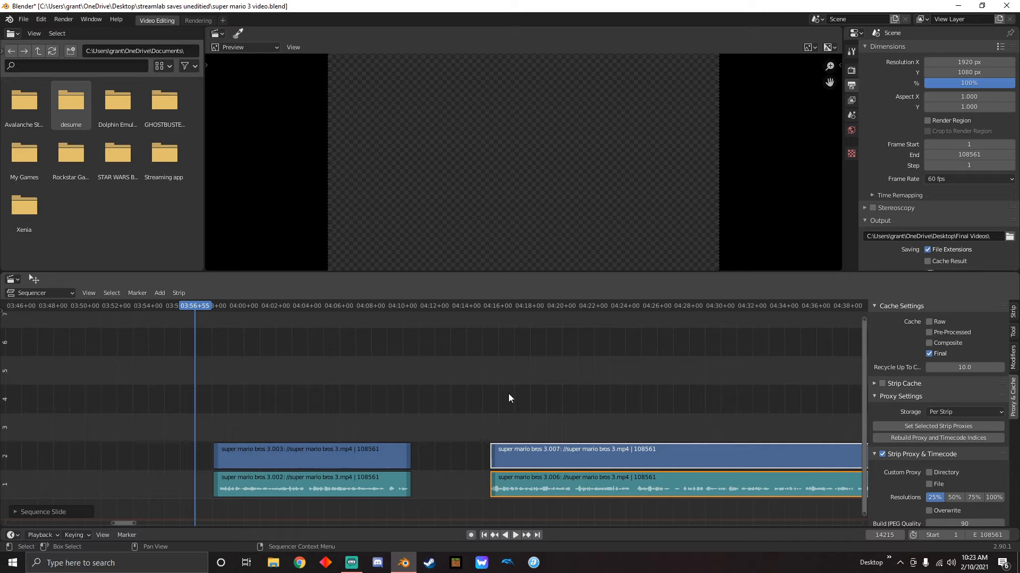
left_click(466, 487)
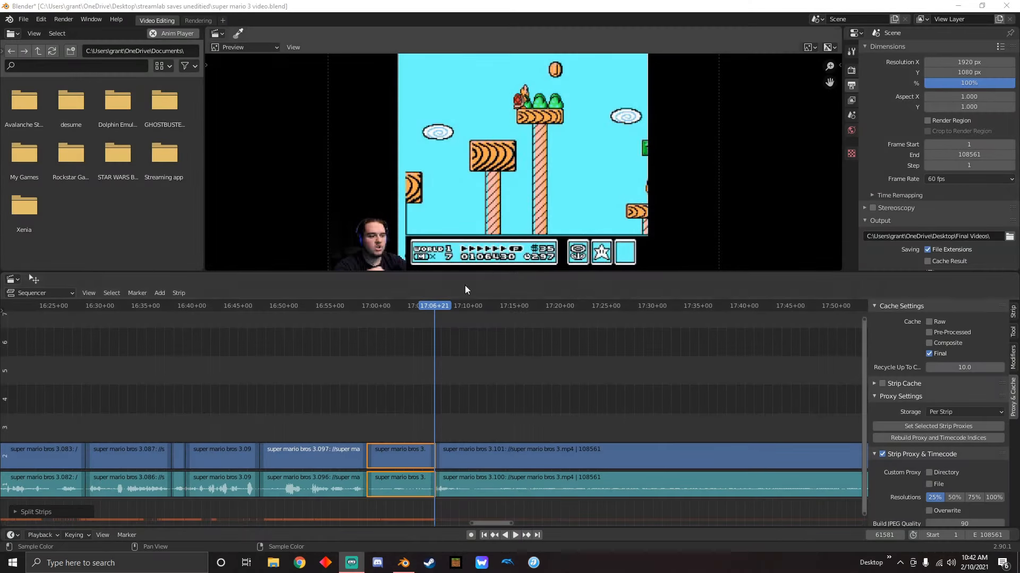
Play back the end of the short video clip that finishes at about 17:06, and add a Transform effect strip to that clip
scroll(436, 372, "down", 15)
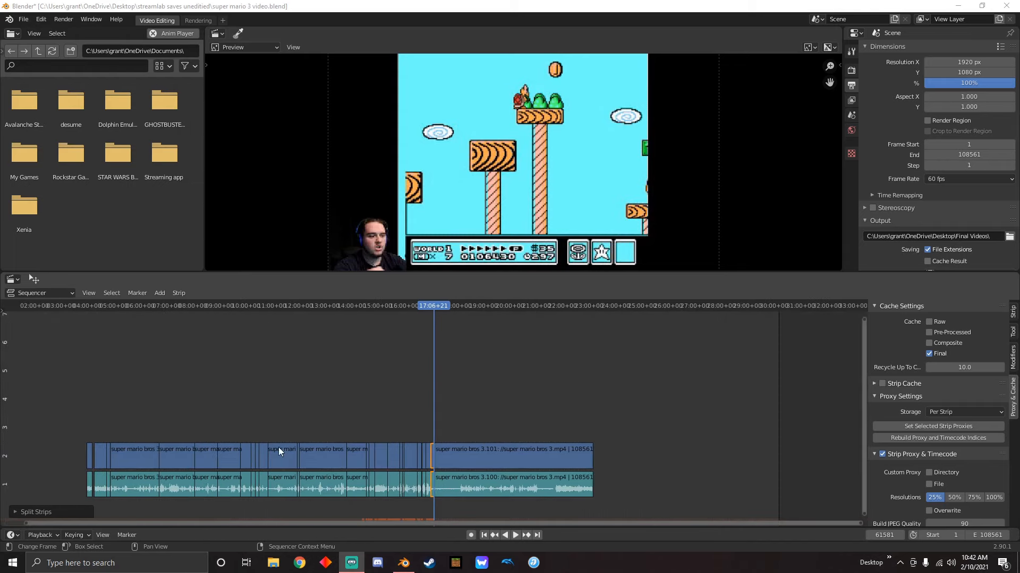
scroll(404, 443, "up", 12)
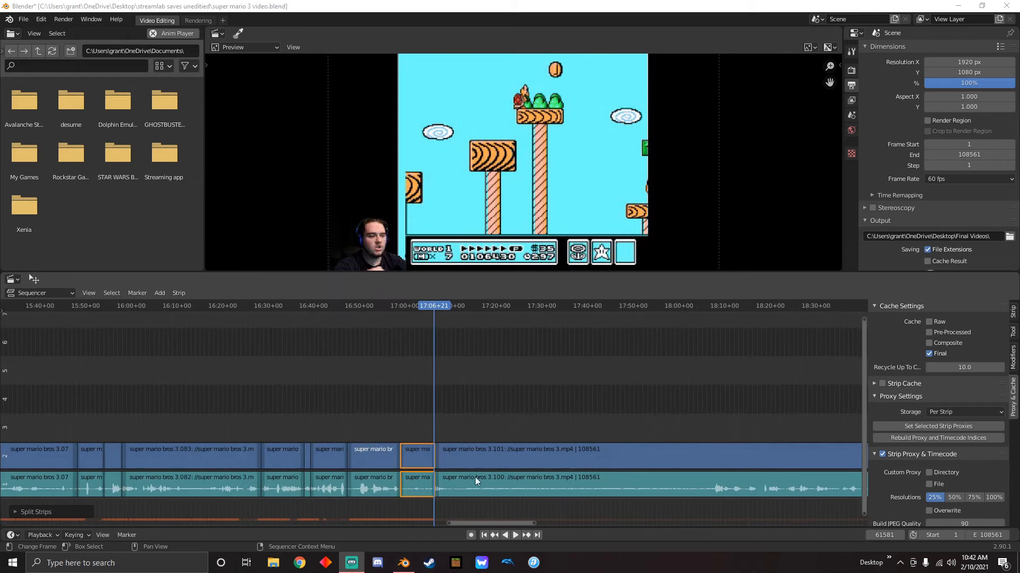
scroll(422, 467, "up", 2)
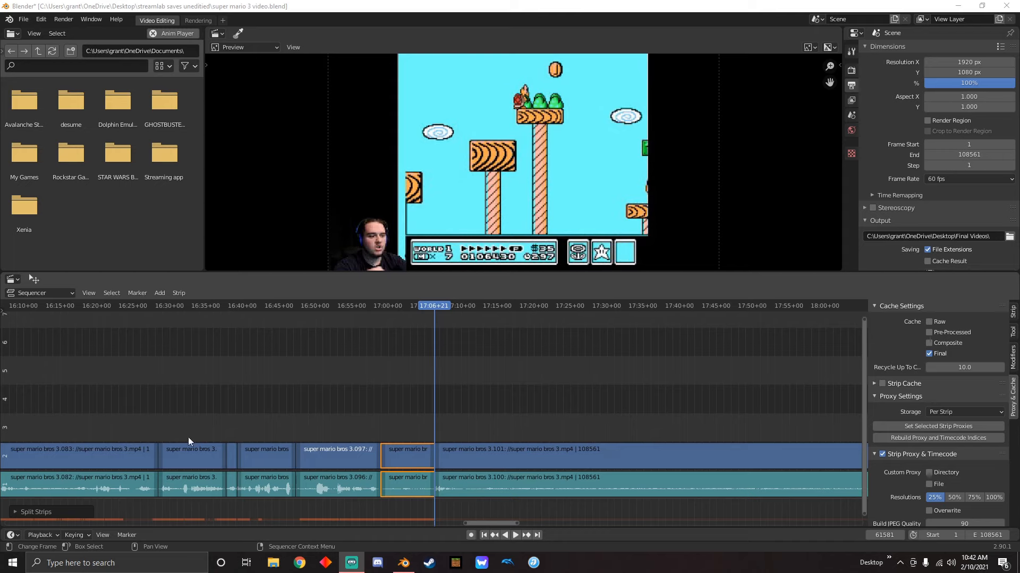
left_click(357, 378)
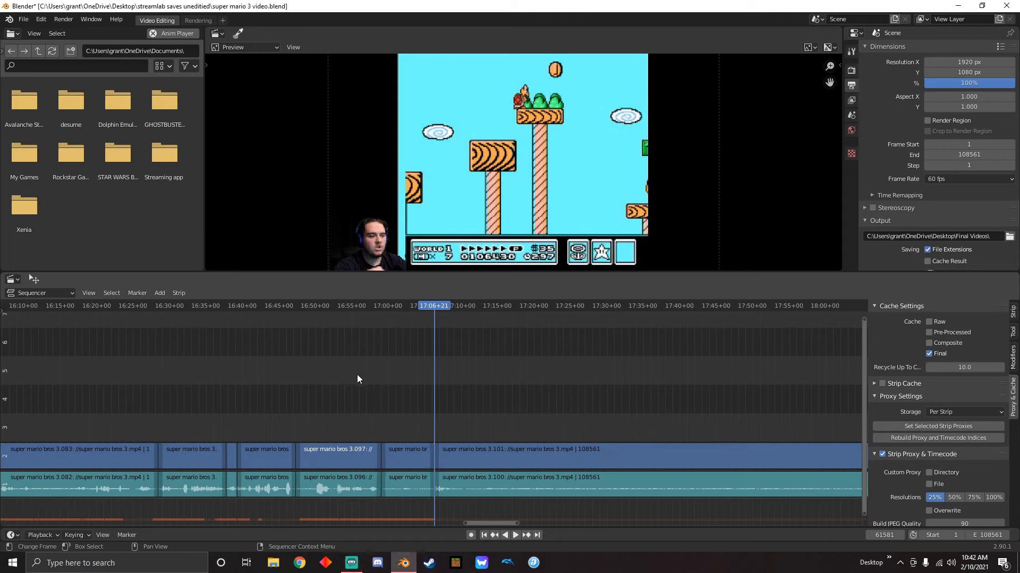
left_click(398, 456)
left_click_drag(432, 309, 385, 353)
key("space")
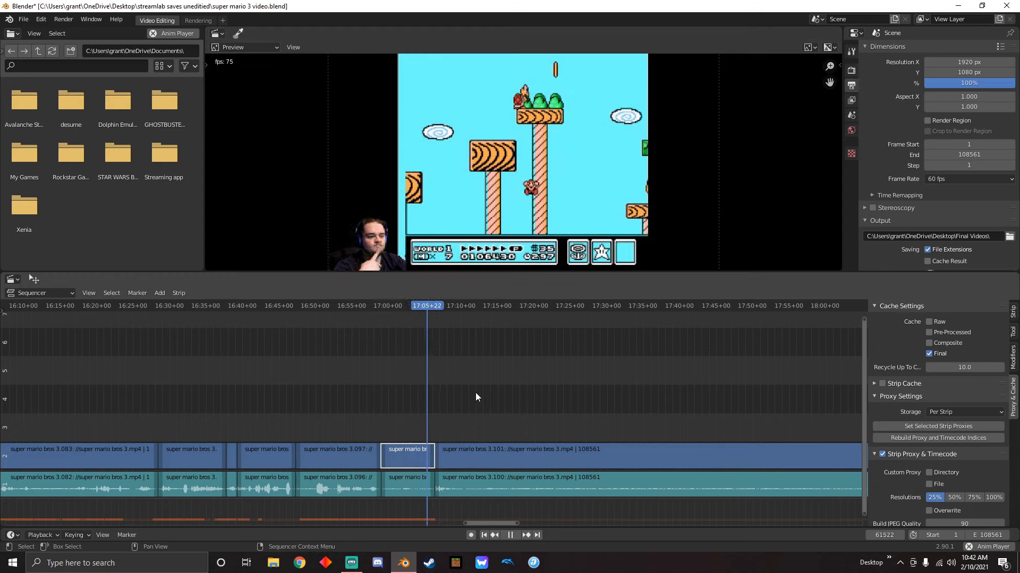
key("space")
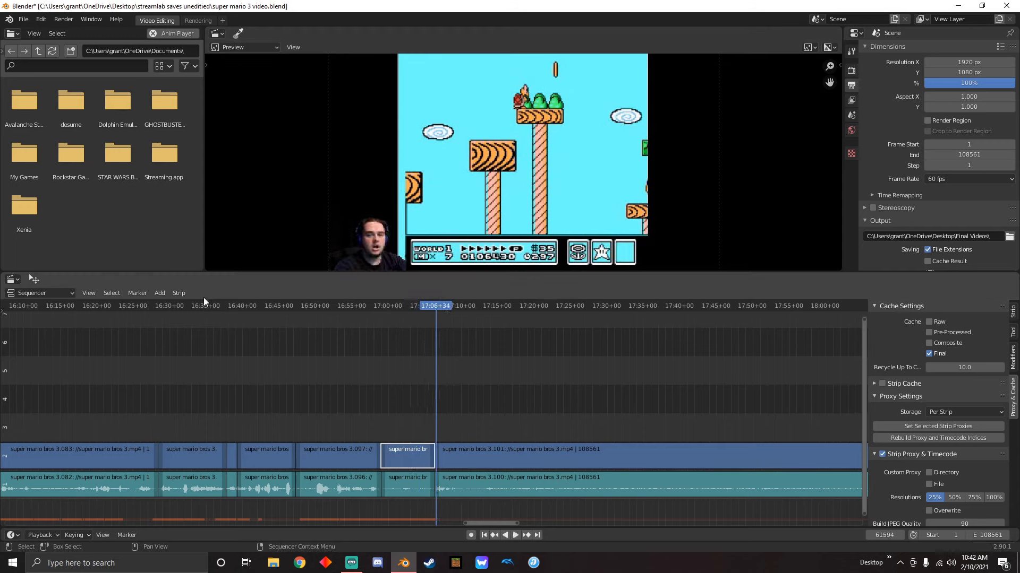
left_click(159, 293)
mouse_move(186, 416)
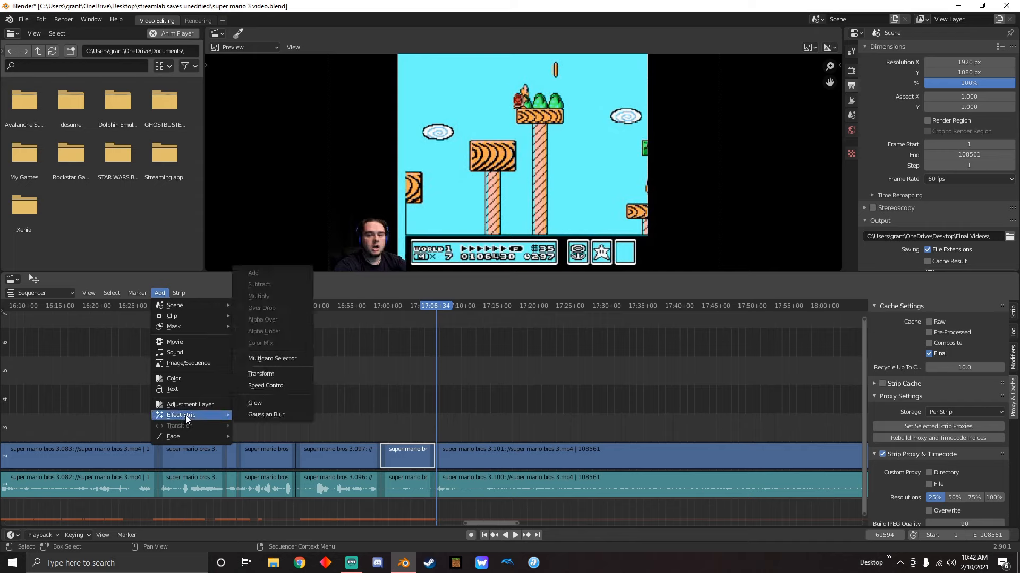
left_click(267, 374)
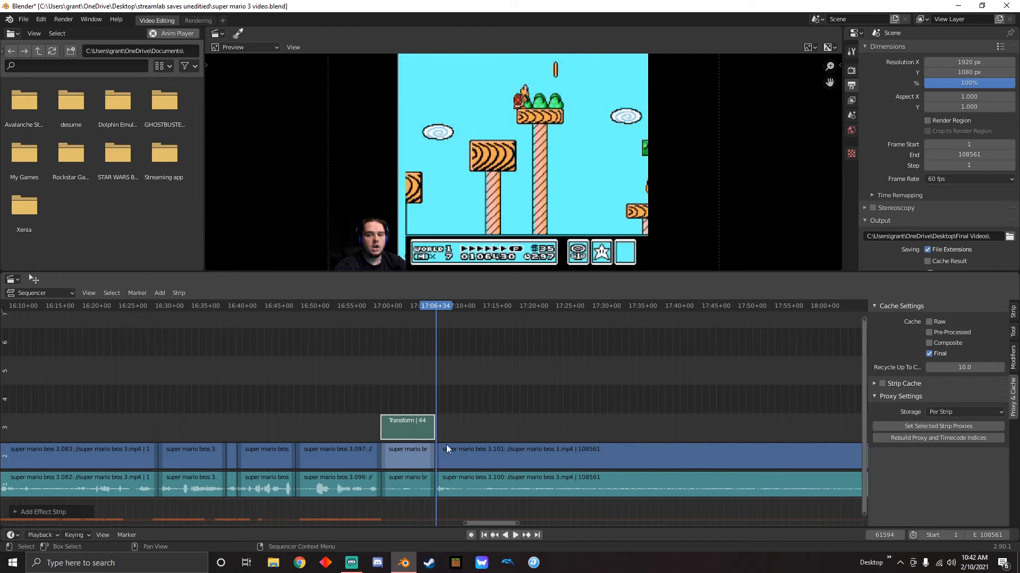
Try adding a Transform effect strip to the long final video clip, and delete that effect strip
scroll(446, 446, "down", 8)
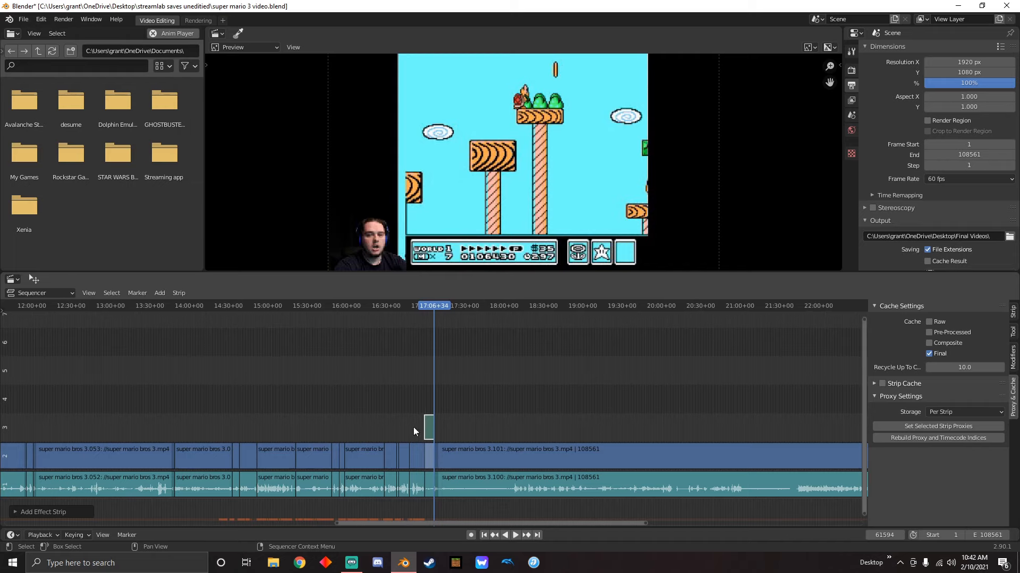
middle_click_drag(609, 415, 397, 474)
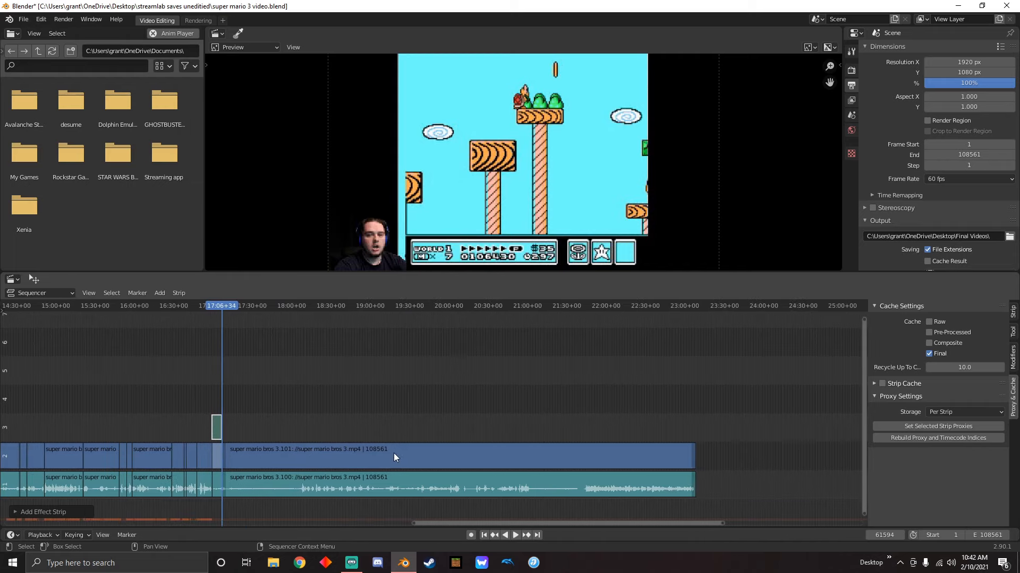
left_click(393, 454)
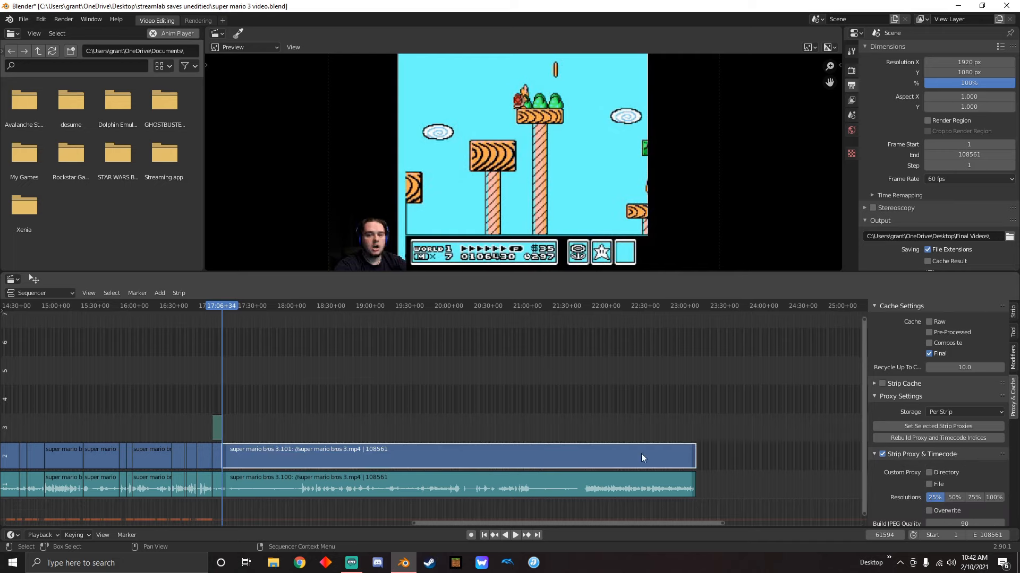
left_click(159, 293)
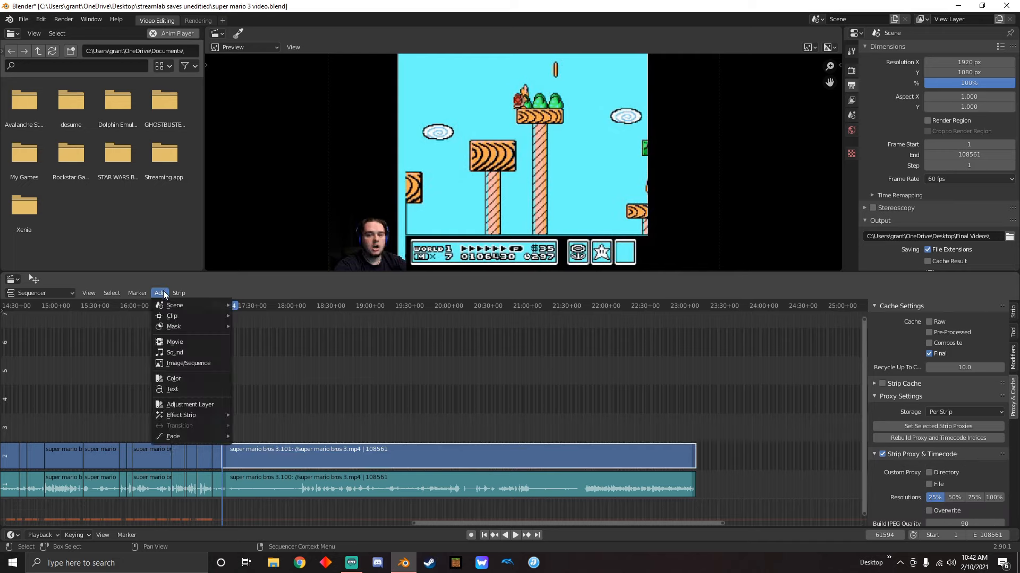
mouse_move(200, 414)
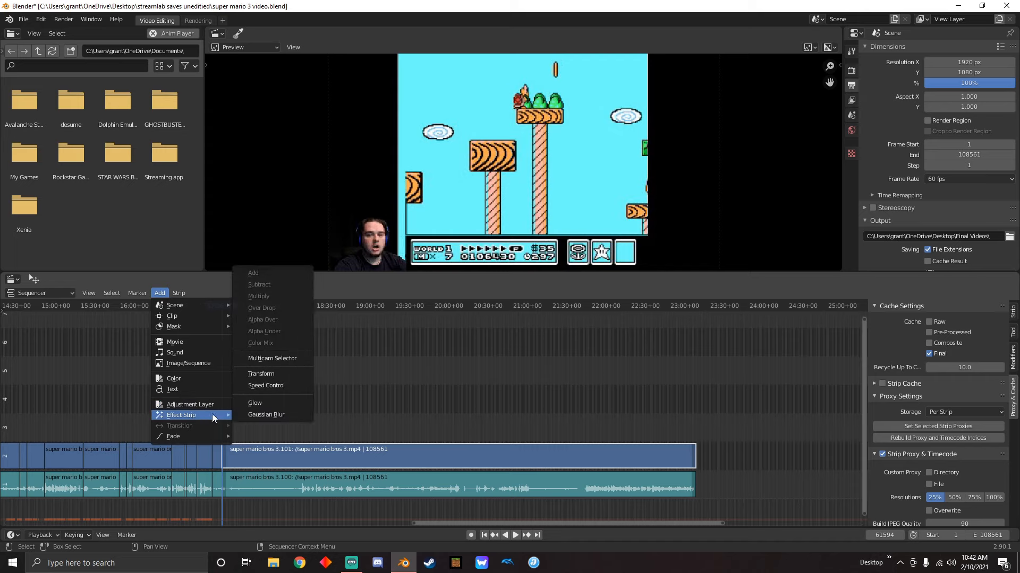
left_click(261, 374)
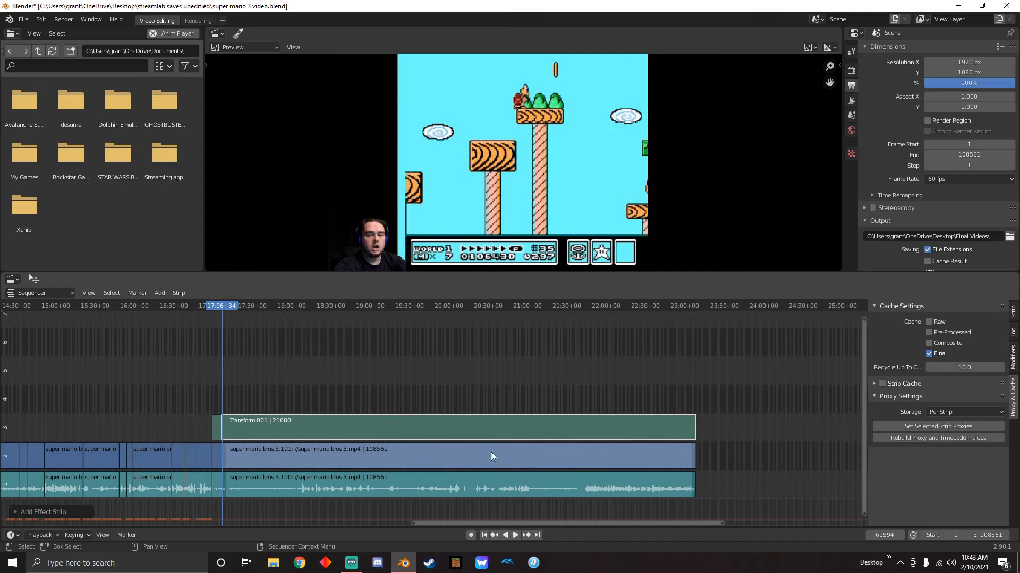
key("Delete")
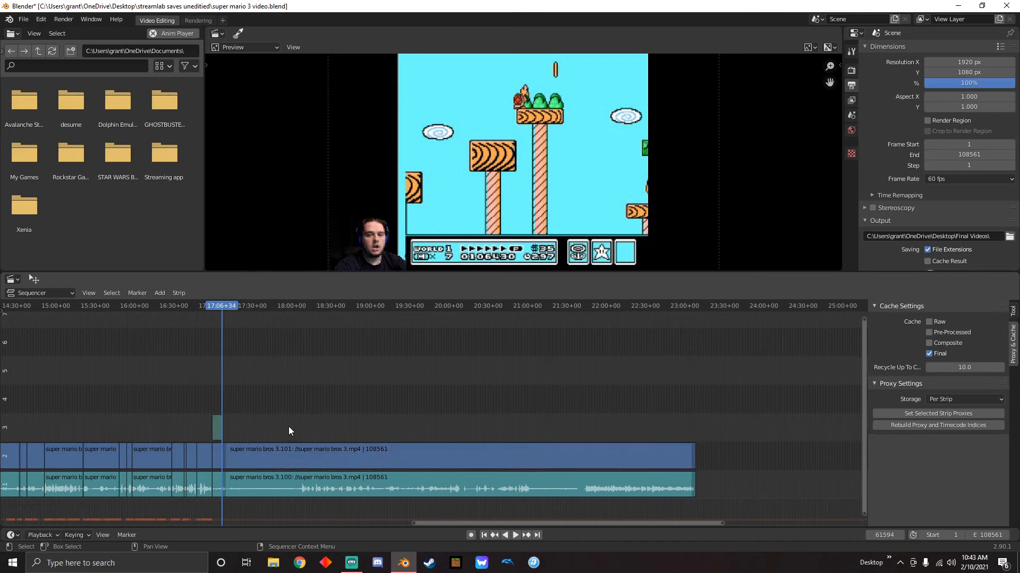
Review the short clip under the Transform strip and place the playhead near its start at 16:59+04
scroll(426, 386, "up", 3)
scroll(425, 391, "up", 3)
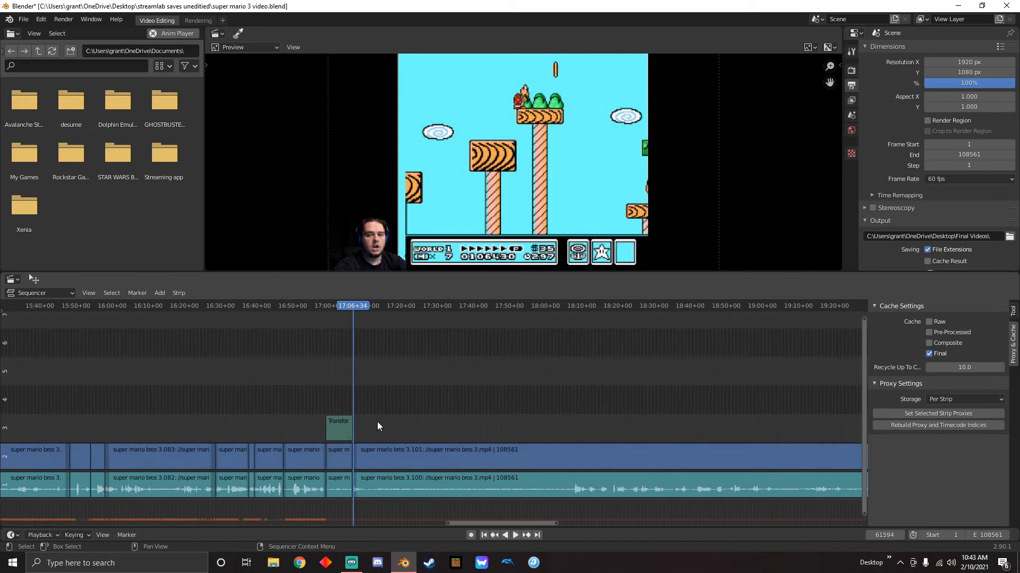
scroll(377, 427, "up", 6)
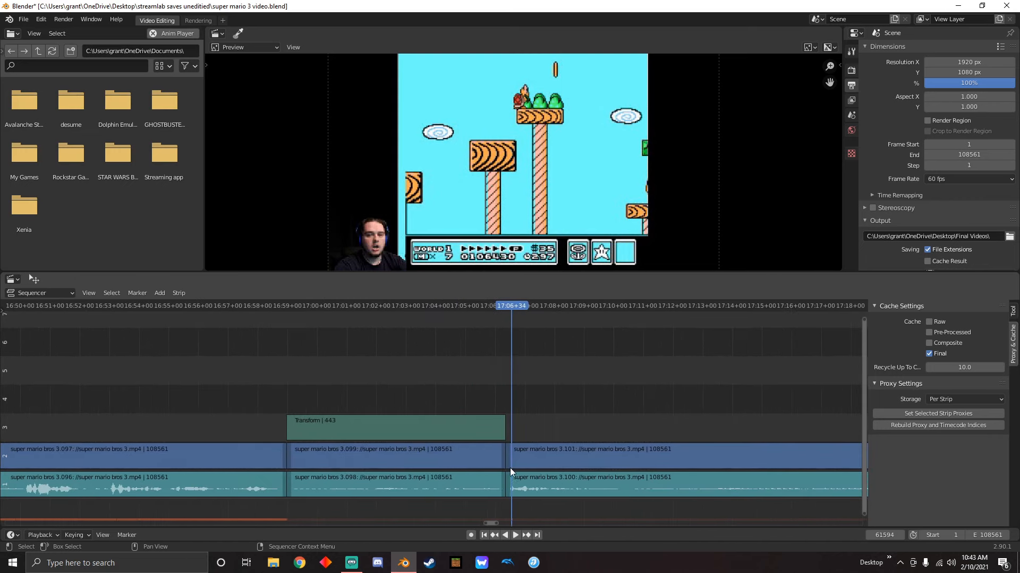
left_click_drag(504, 305, 370, 381)
key("space")
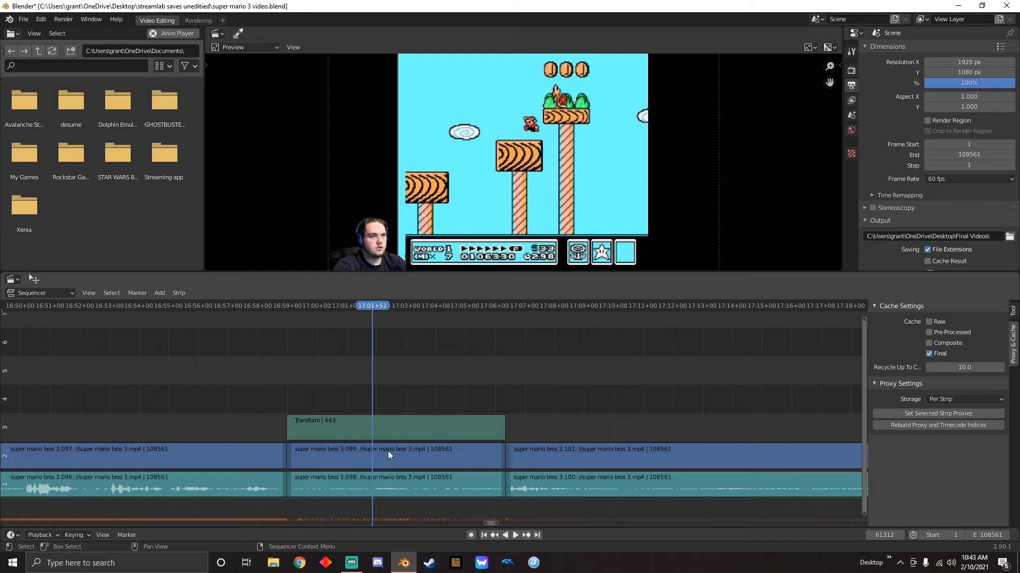
left_click_drag(372, 306, 262, 325)
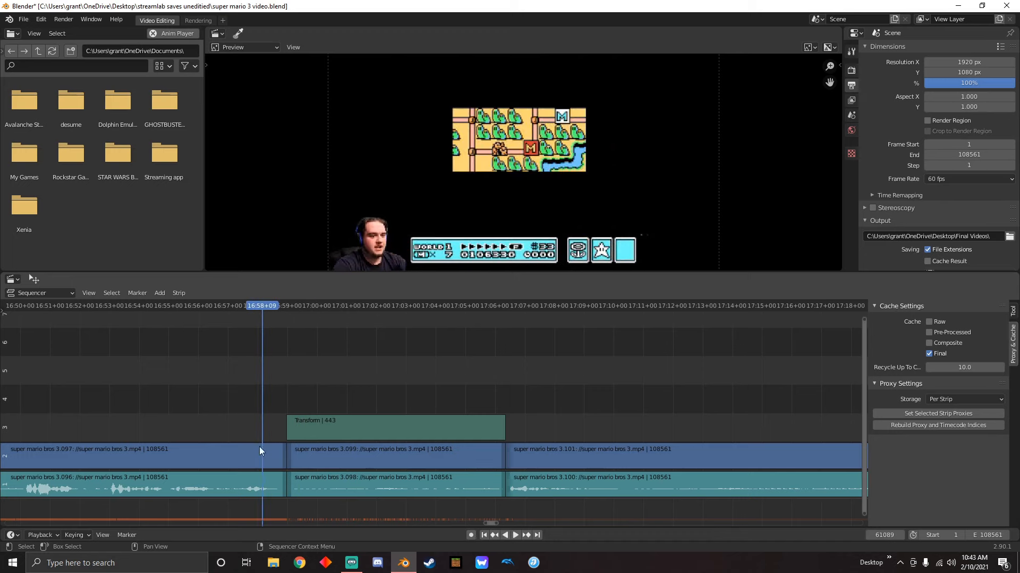
left_click_drag(262, 307, 290, 308)
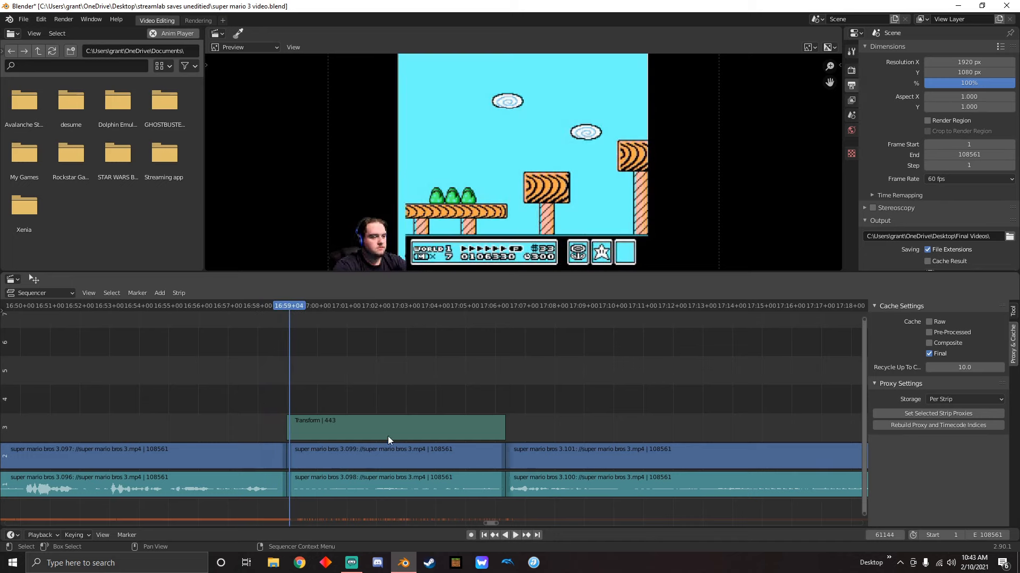
Show the Transform strip's properties and play the clip forward to 17:03+03, keeping the Transform strip selected
left_click(390, 432)
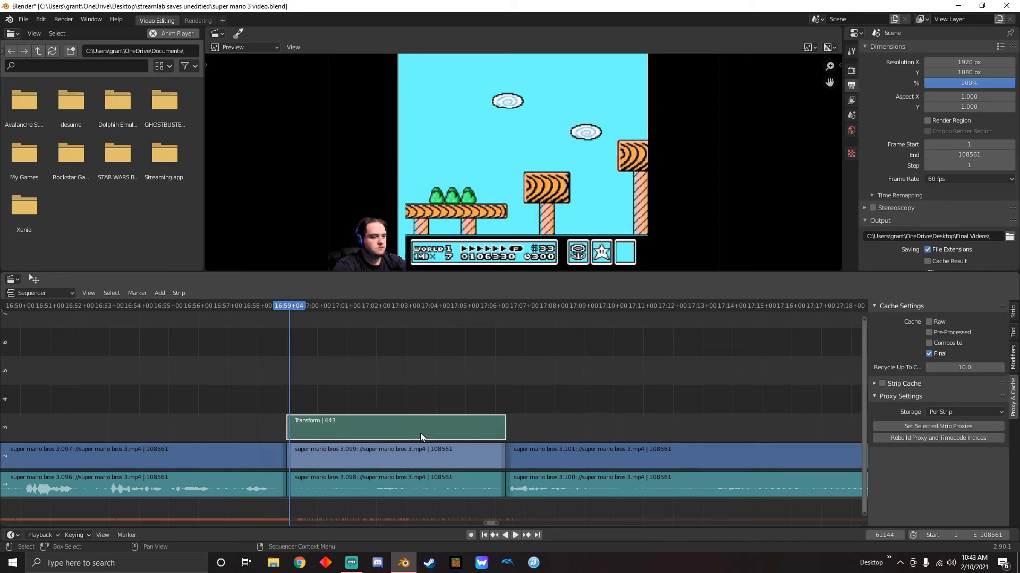
left_click(1013, 316)
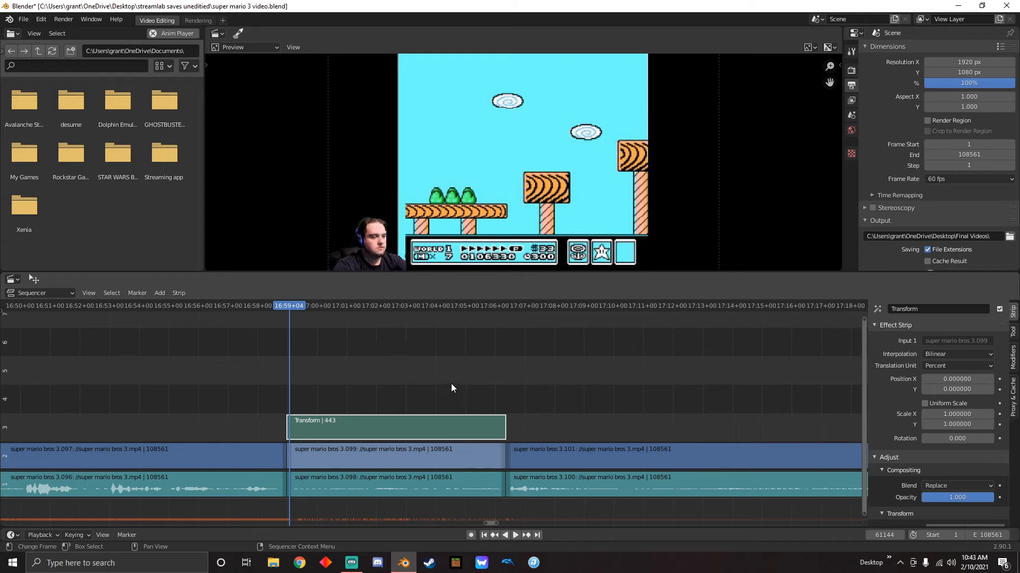
key("space")
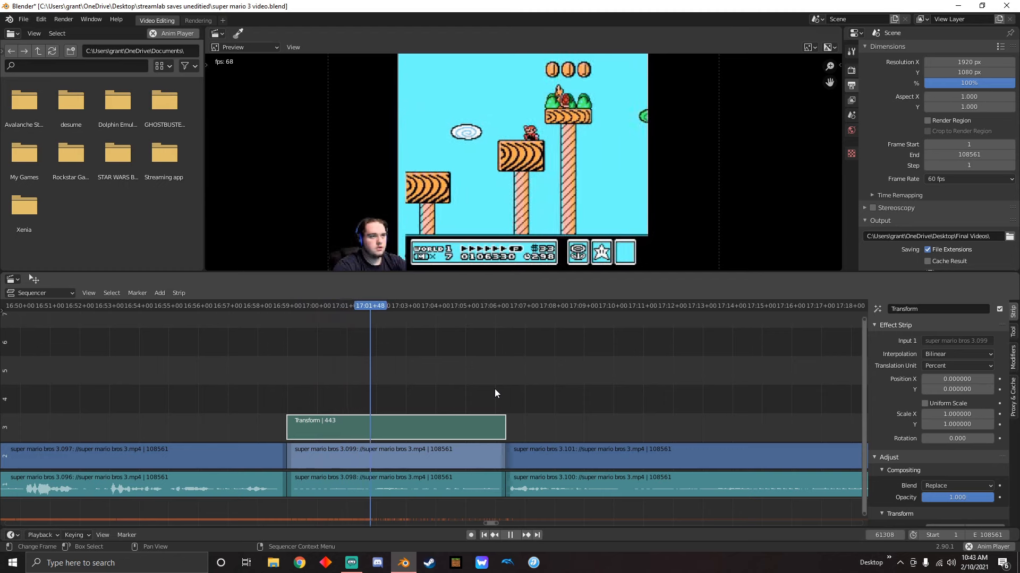
key("space")
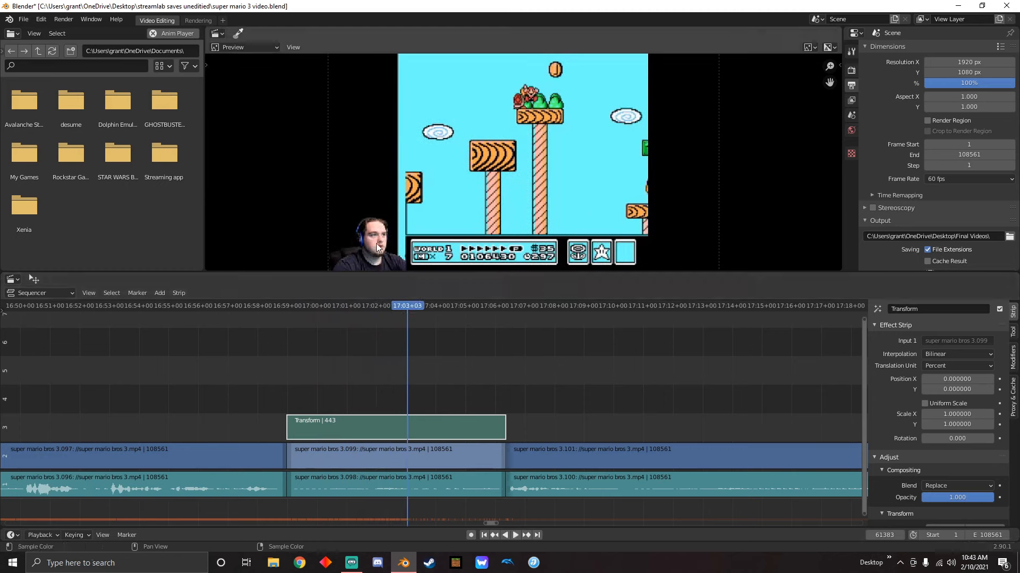
left_click(380, 384)
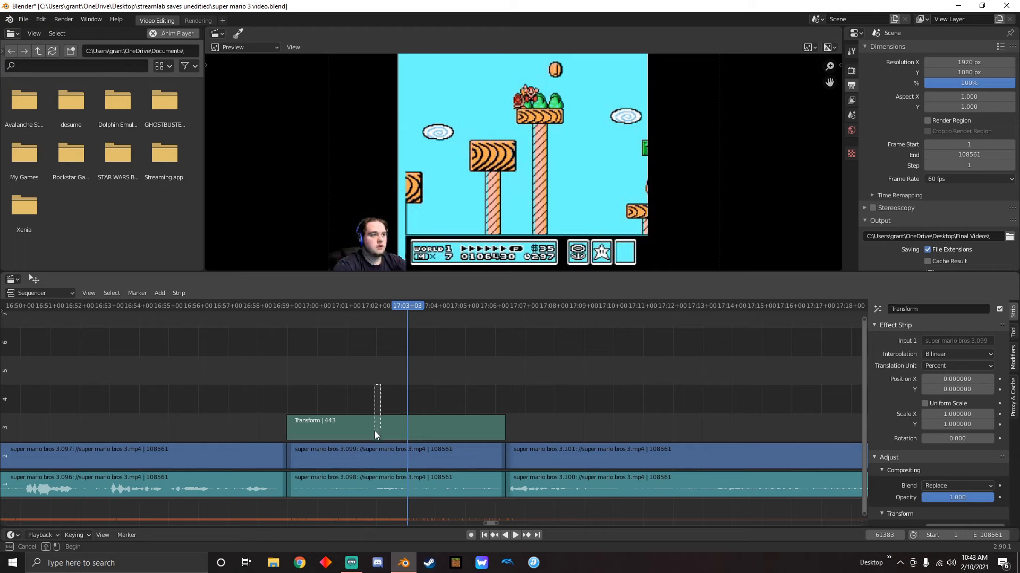
left_click(414, 431)
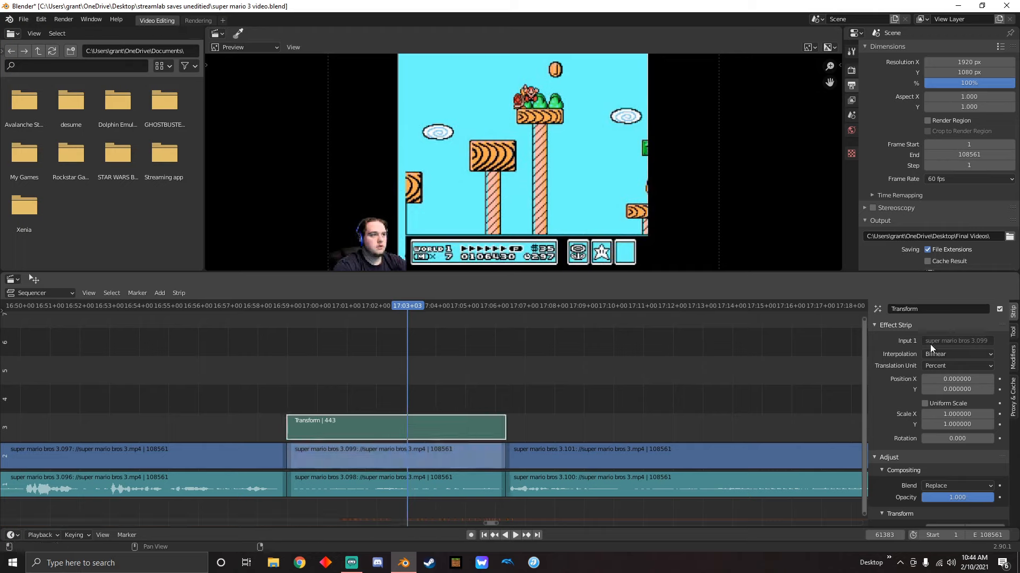
Try out Uniform Scale on the Transform strip and reset the scale to 1
left_click(926, 404)
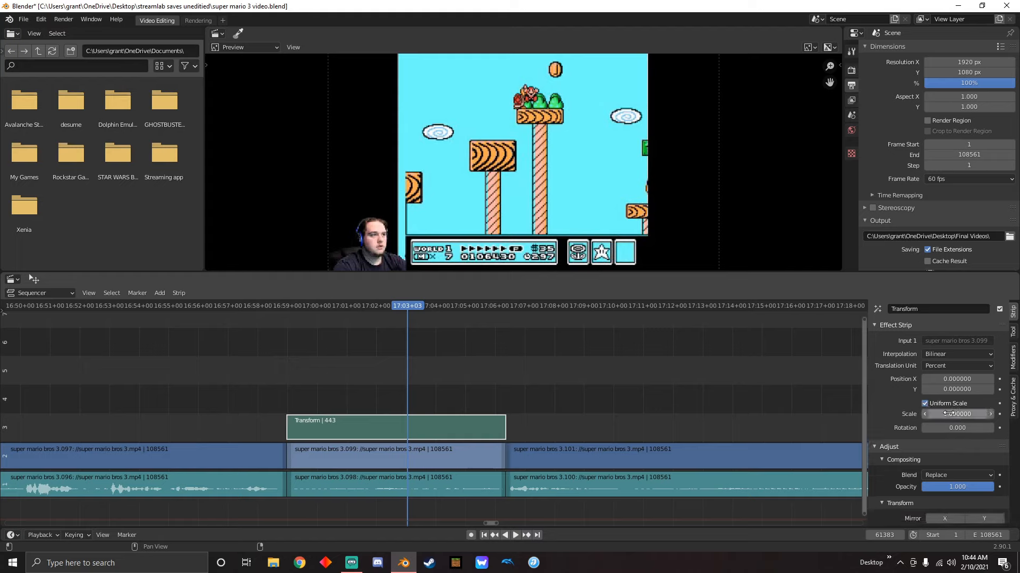
left_click(926, 403)
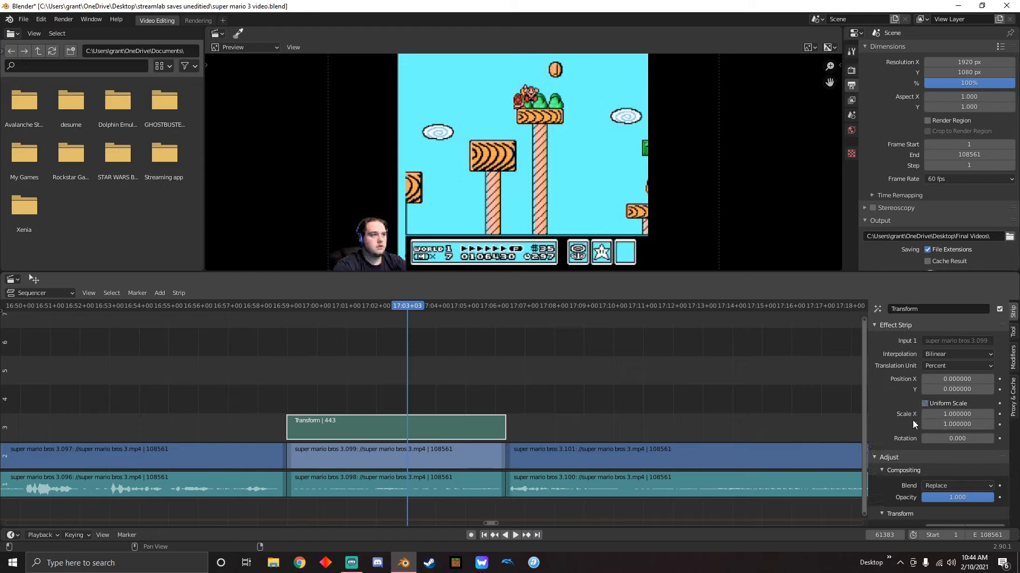
left_click(924, 403)
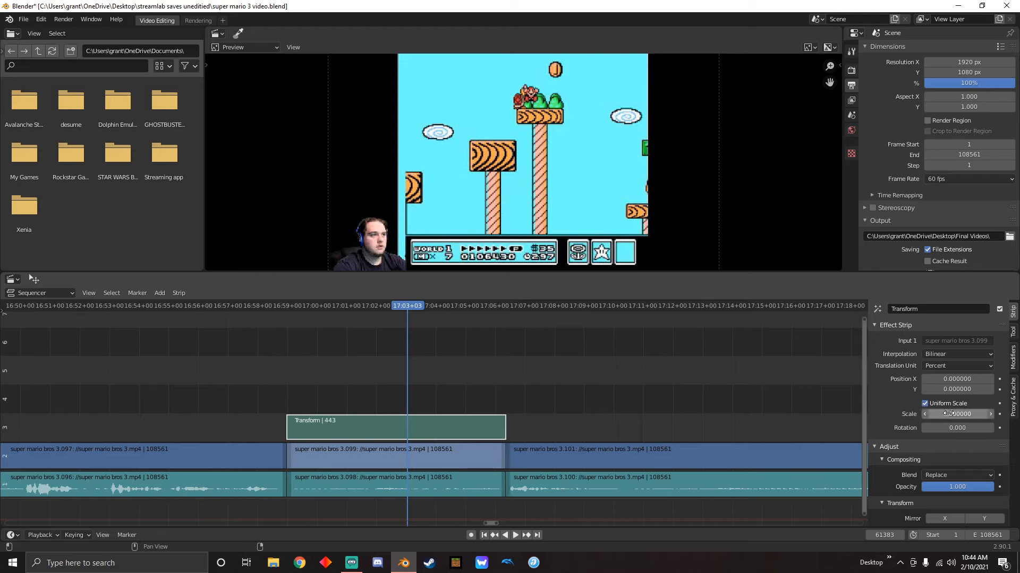
mouse_move(950, 414)
left_mouse_down()
mouse_move(991, 415)
mouse_move(943, 414)
left_mouse_up()
left_click(959, 413)
type("1")
key("Return")
Try separate scales of 4.12 in X and 4.36 in Y without Uniform Scale, and reset both to 1
left_click(925, 404)
left_click_drag(956, 414, 989, 424)
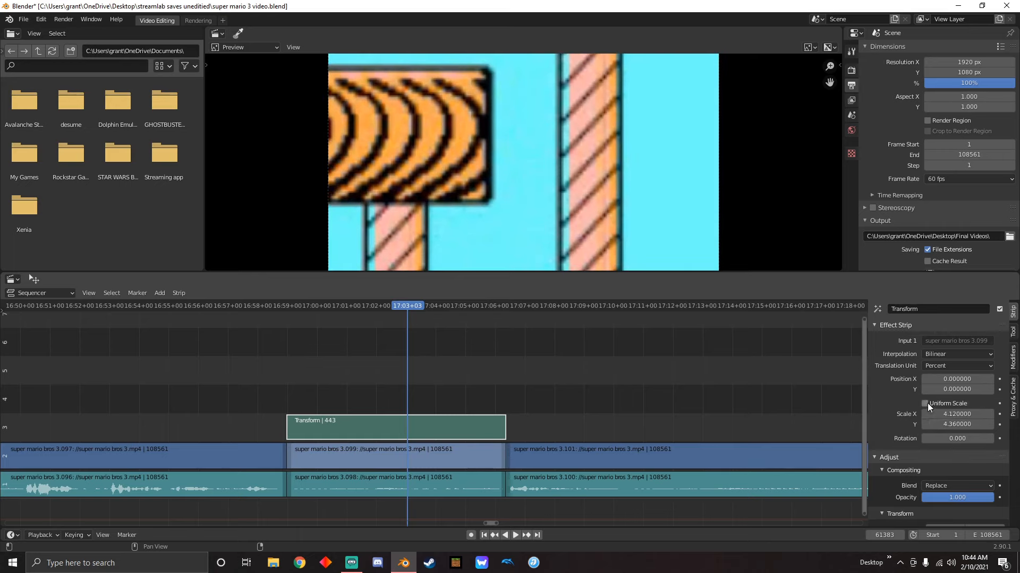
left_click(952, 413)
type("1")
key("Return")
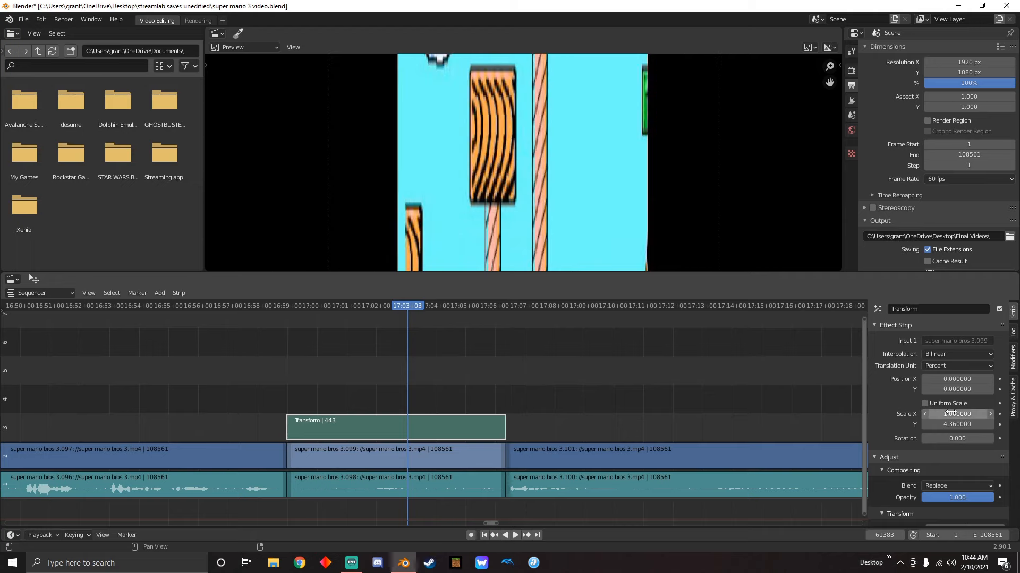
left_click(972, 426)
type("1")
key("Return")
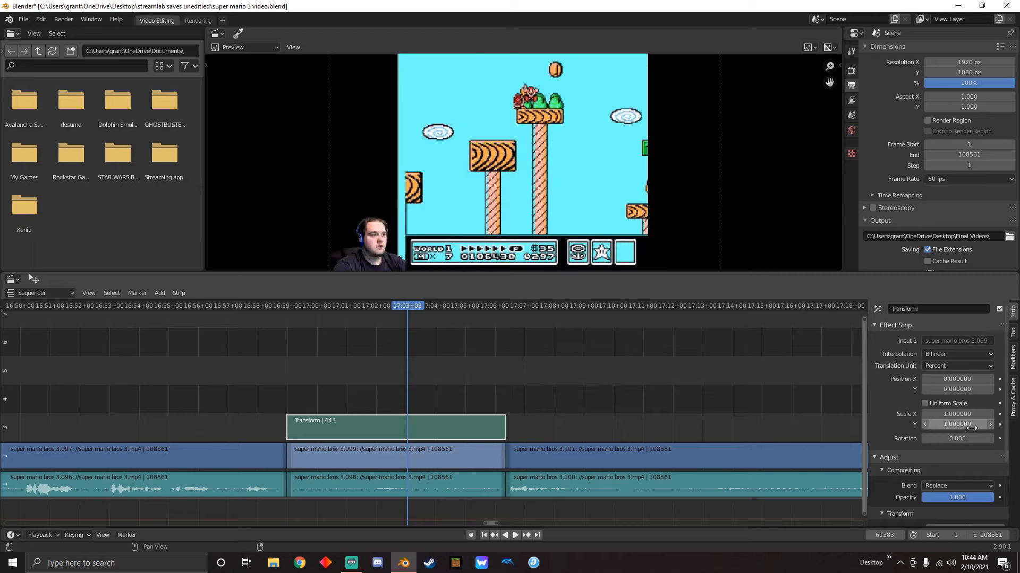
Enable Uniform Scale on the Transform strip and insert keyframes for its X and Y position and scale at 17:03+03
left_click(919, 403)
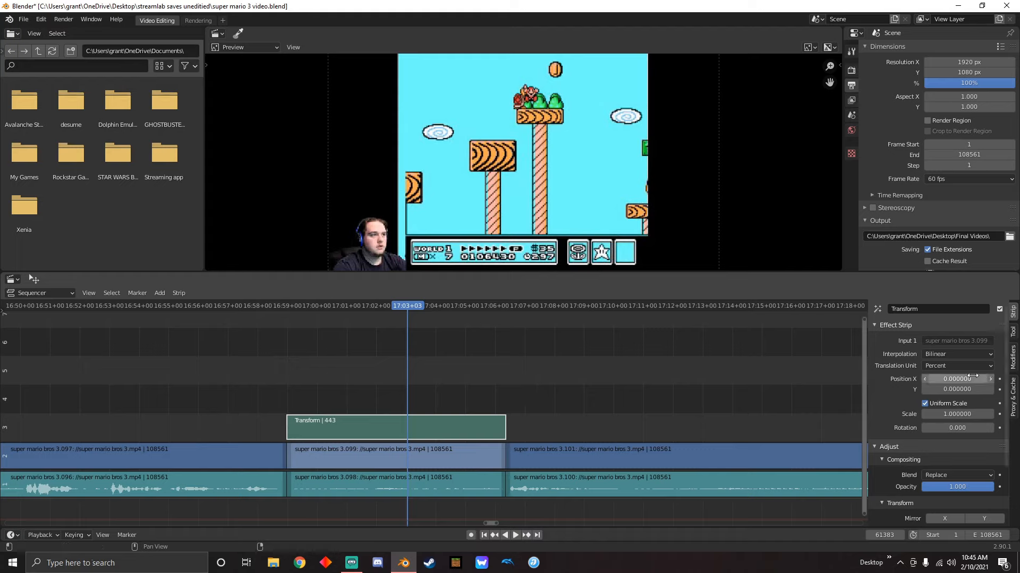
key("i")
key("i")
key("i")
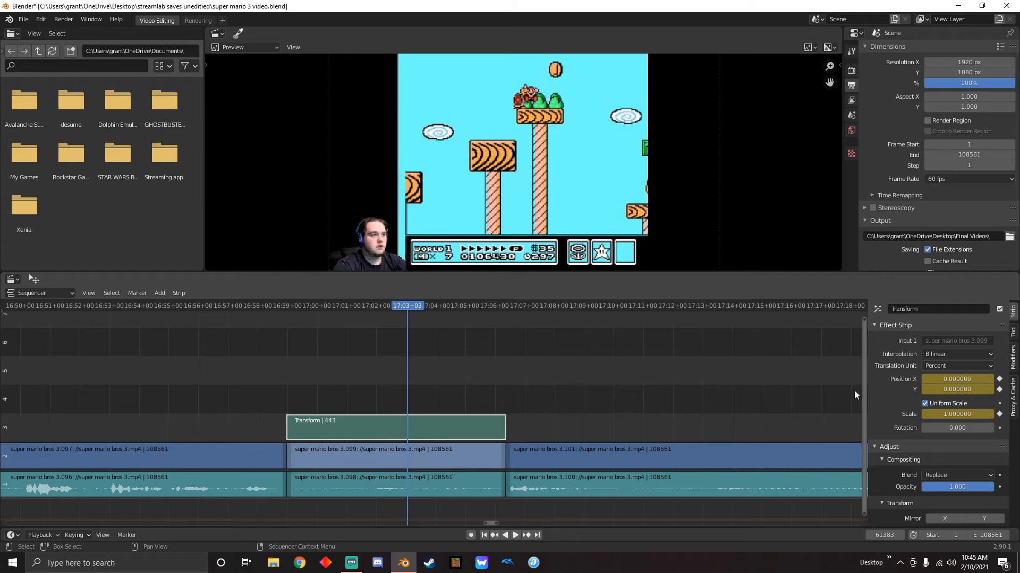
Set the Transform strip's scale to 5.77 and position to X 224.4, Y 199.35, and keyframe all three at 17:02+55
left_click_drag(954, 415, 1016, 415)
mouse_move(957, 380)
left_mouse_down()
mouse_move(1003, 379)
mouse_move(950, 389)
mouse_move(976, 389)
mouse_move(968, 379)
mouse_move(985, 379)
mouse_move(935, 380)
mouse_move(952, 389)
mouse_move(962, 414)
mouse_move(959, 379)
left_mouse_up()
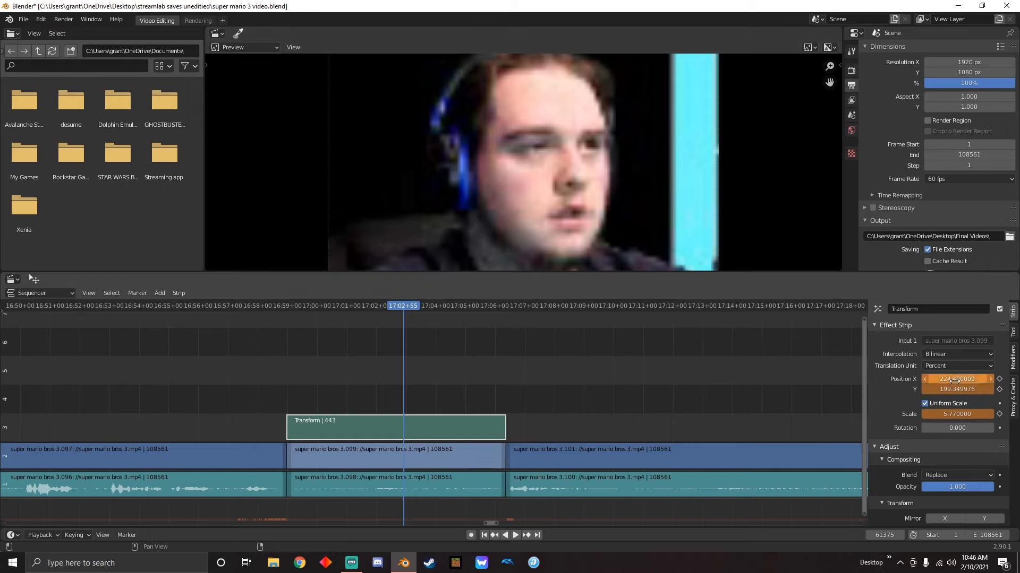
key("i")
key("i")
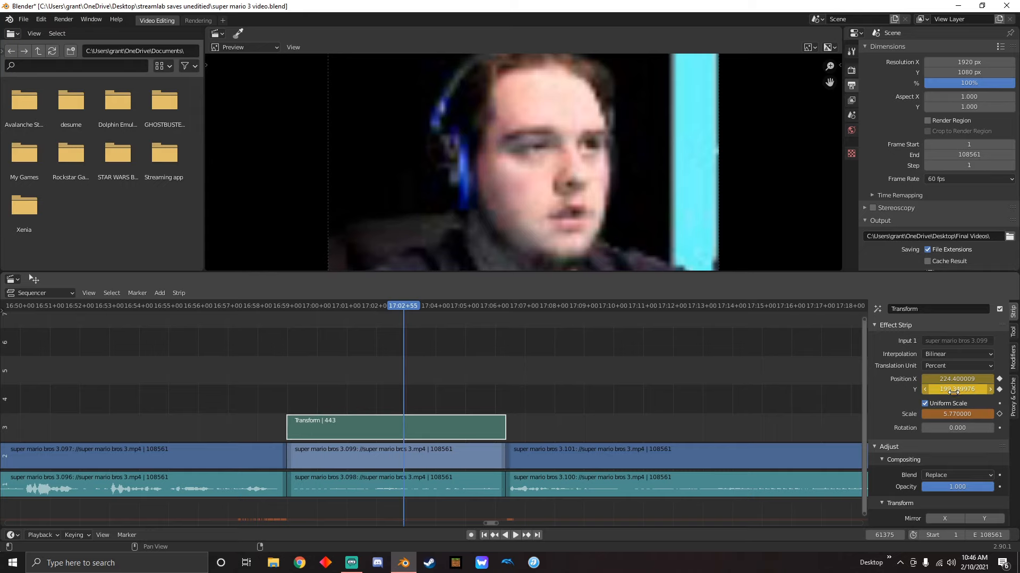
key("i")
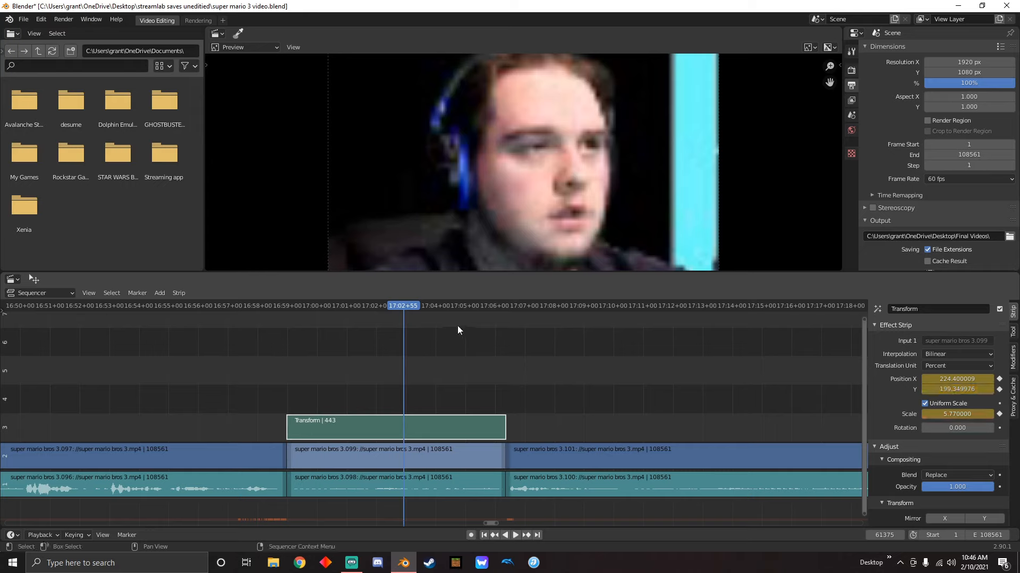
Play back the Transform strip's section repeatedly from just before its start to check the zoom onto the face
key("space")
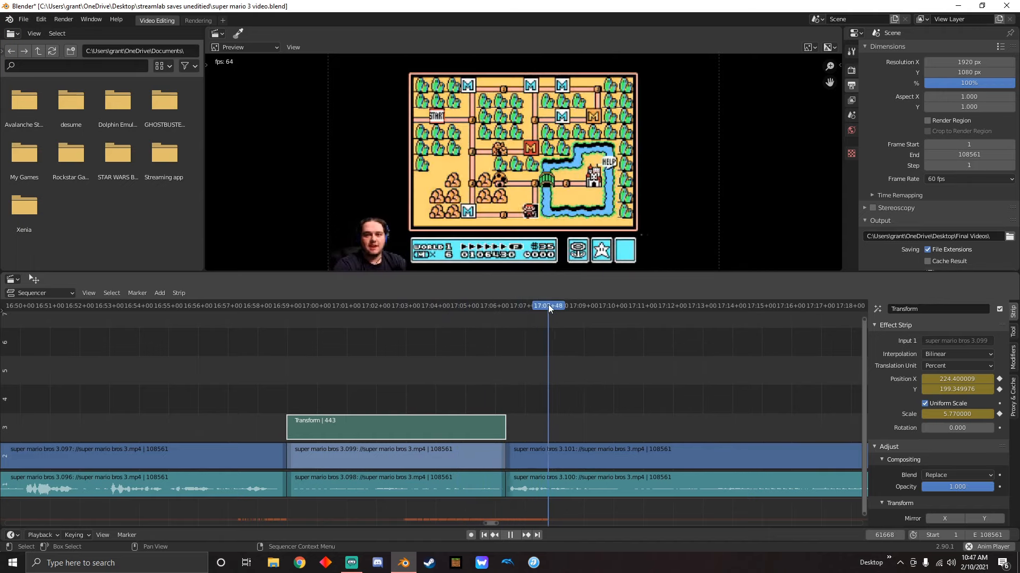
left_click_drag(548, 305, 273, 349)
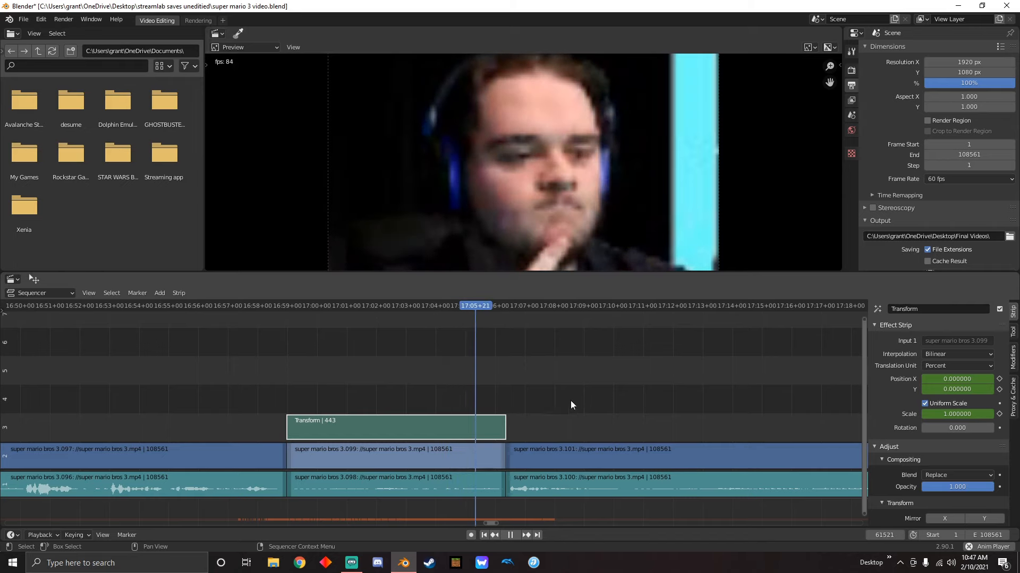
key("space")
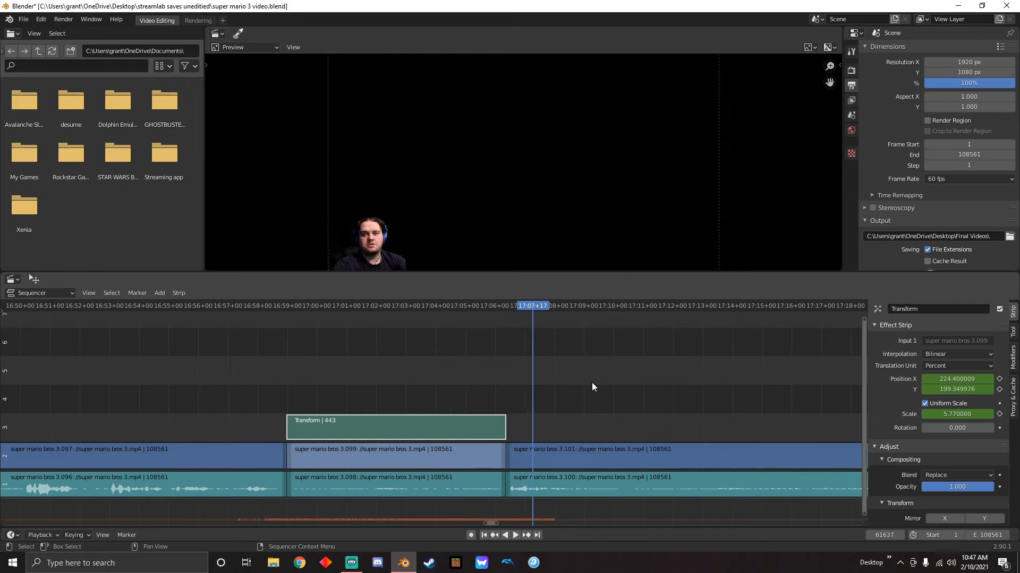
left_click_drag(537, 308, 390, 346)
key("space")
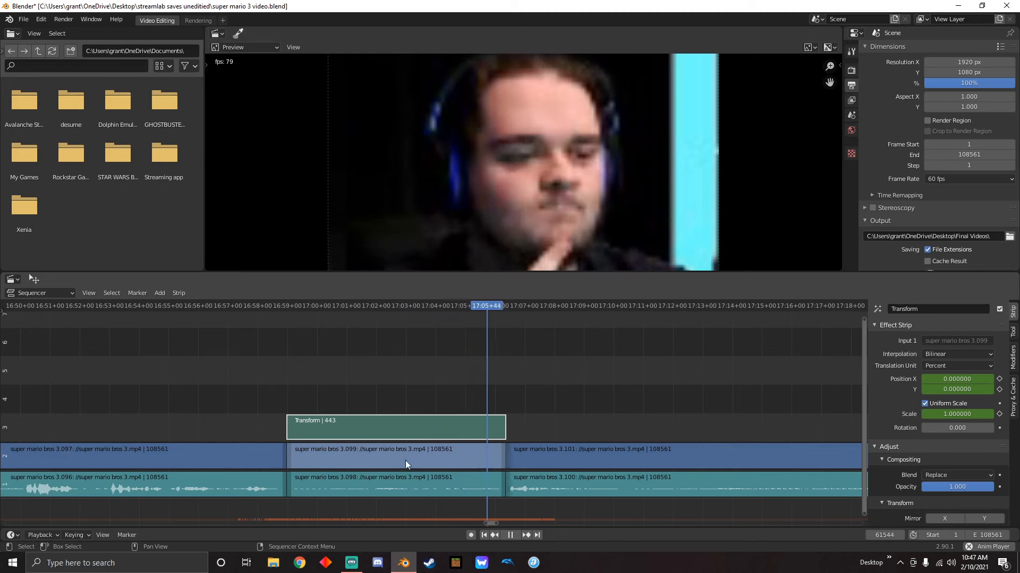
key("space")
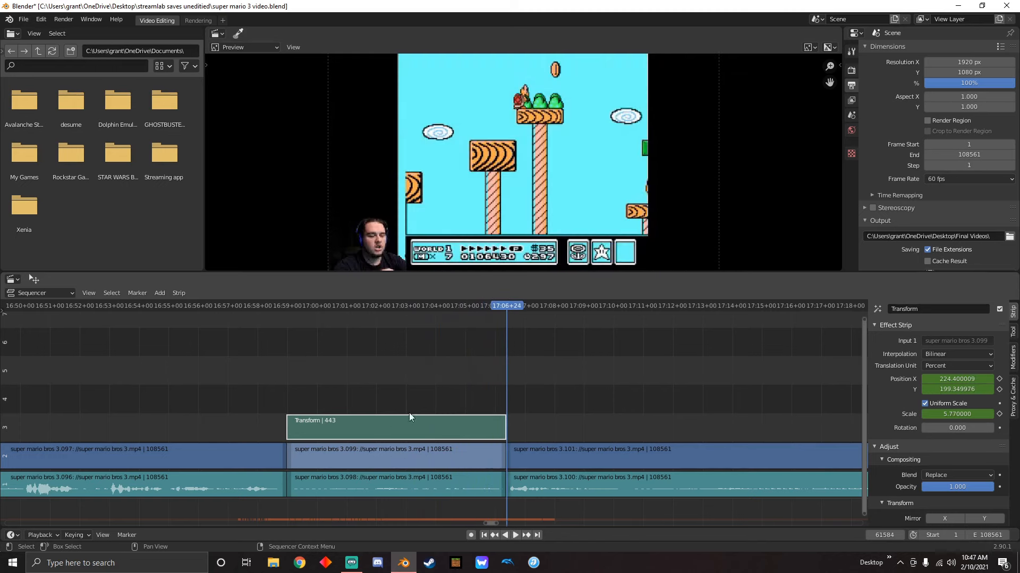
left_click_drag(520, 321, 280, 388)
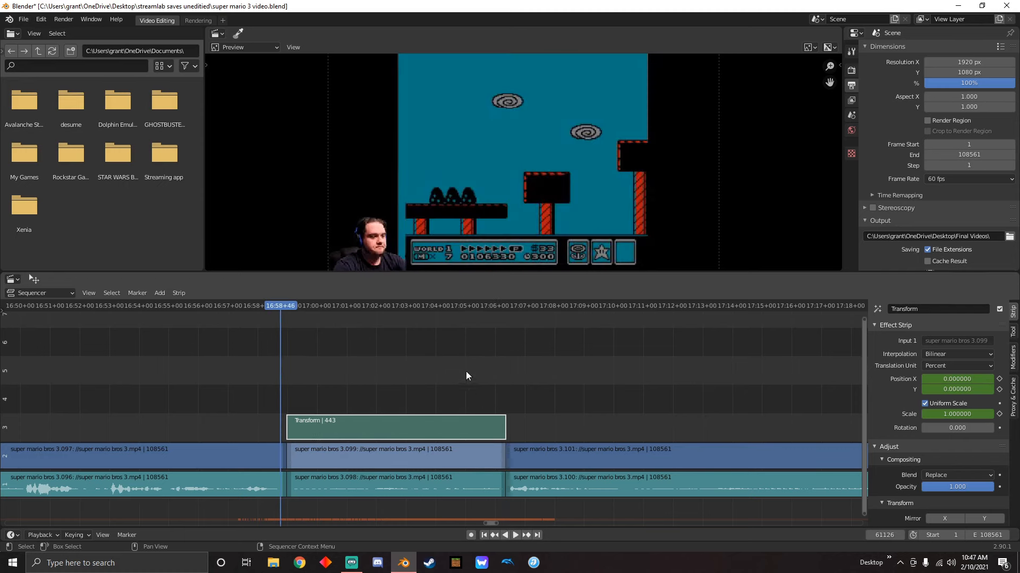
key("space")
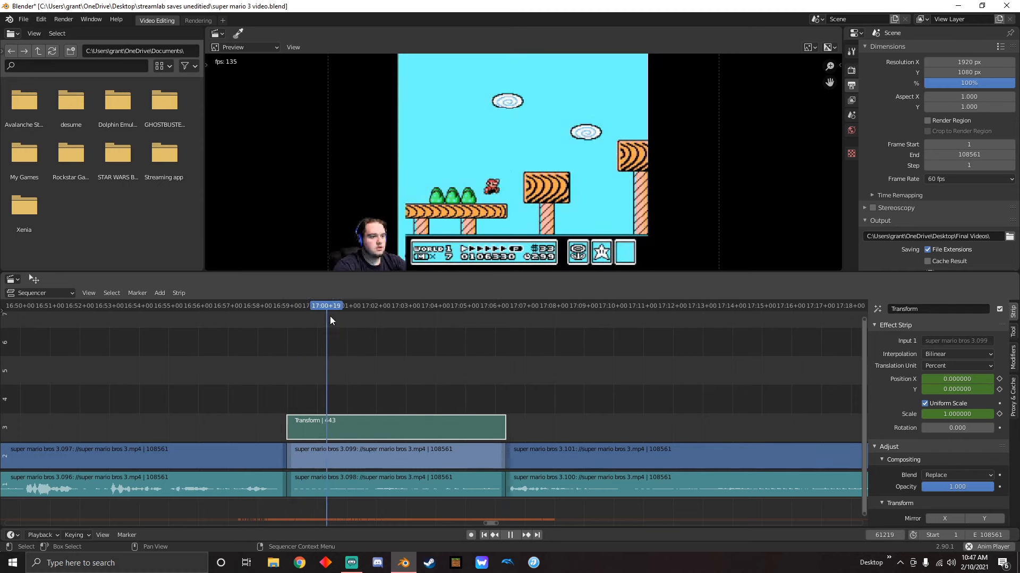
left_click_drag(336, 306, 285, 337)
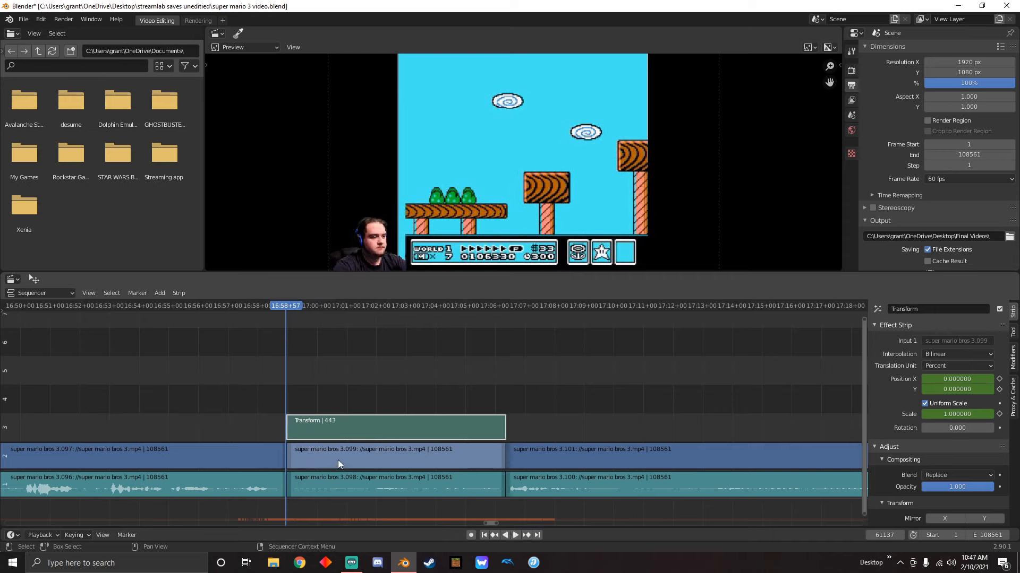
Add a Text strip at 16:59+20 above the Transform strip
left_click(298, 308)
left_click(161, 293)
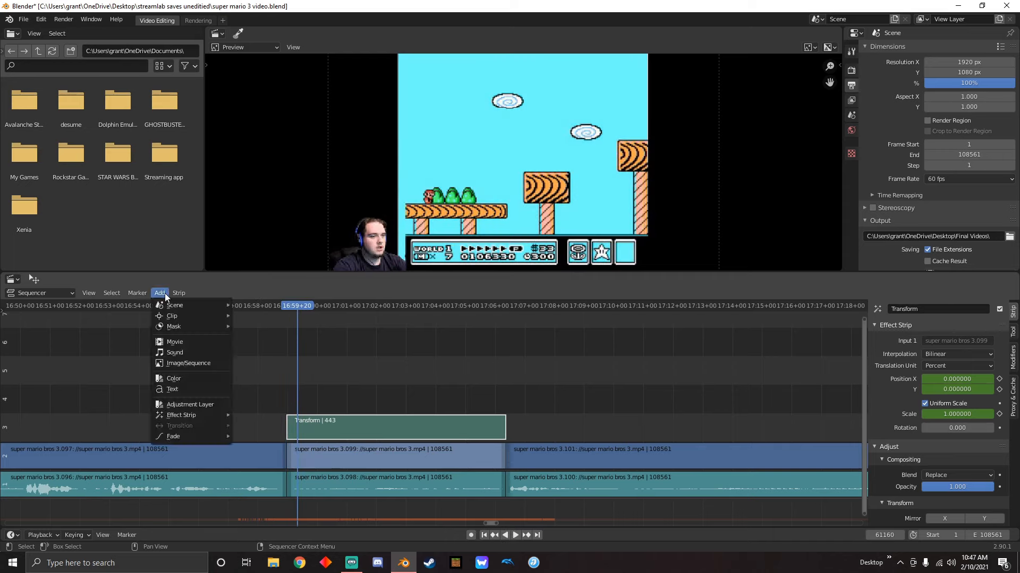
left_click(183, 389)
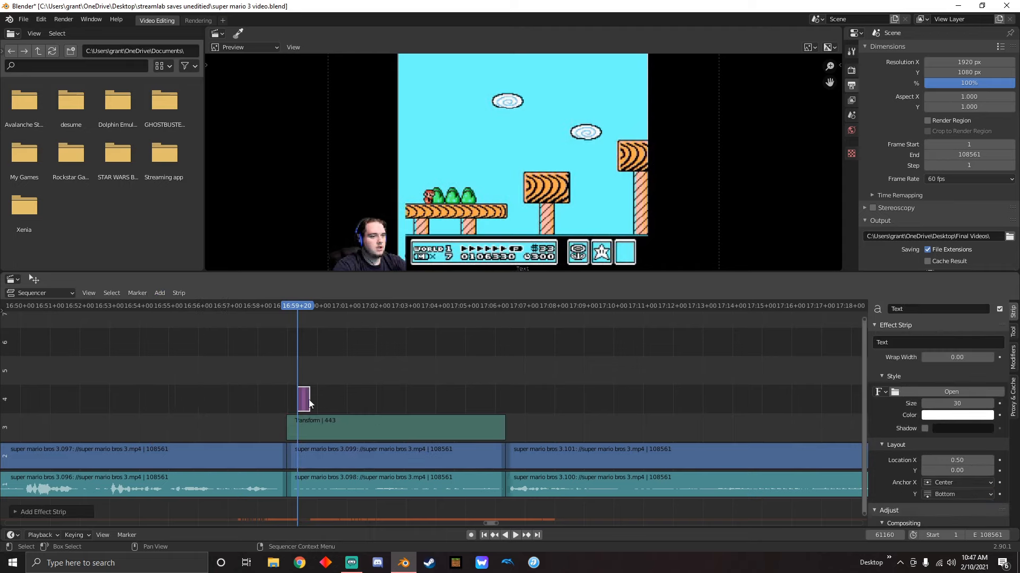
mouse_move(303, 311)
left_mouse_down()
mouse_move(250, 316)
mouse_move(296, 320)
left_mouse_up()
key("space")
key("Escape")
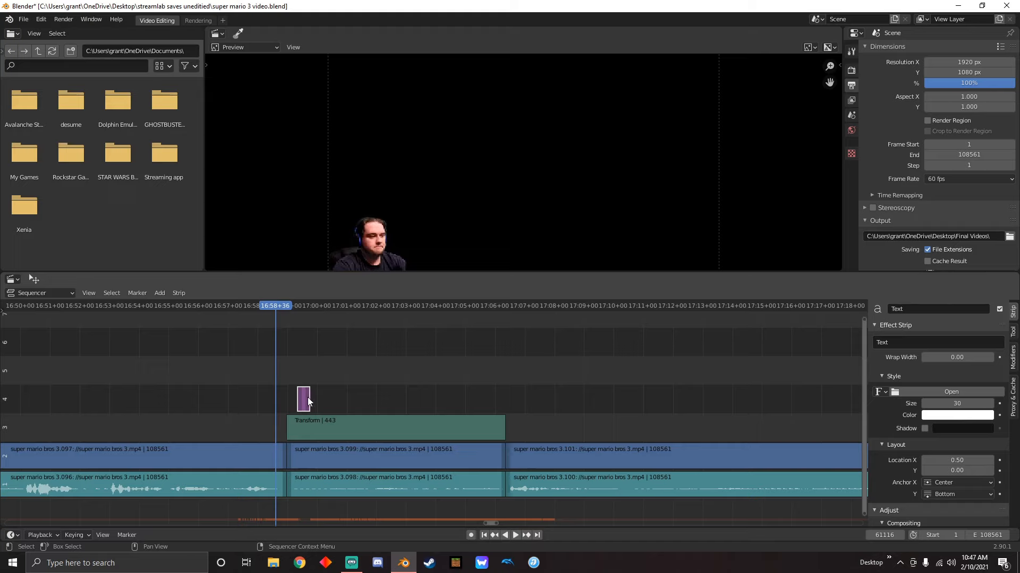
Stretch the Text strip to about 345 frames and move it to start at frame 61130 above the Transform strip
left_click_drag(307, 397, 513, 398)
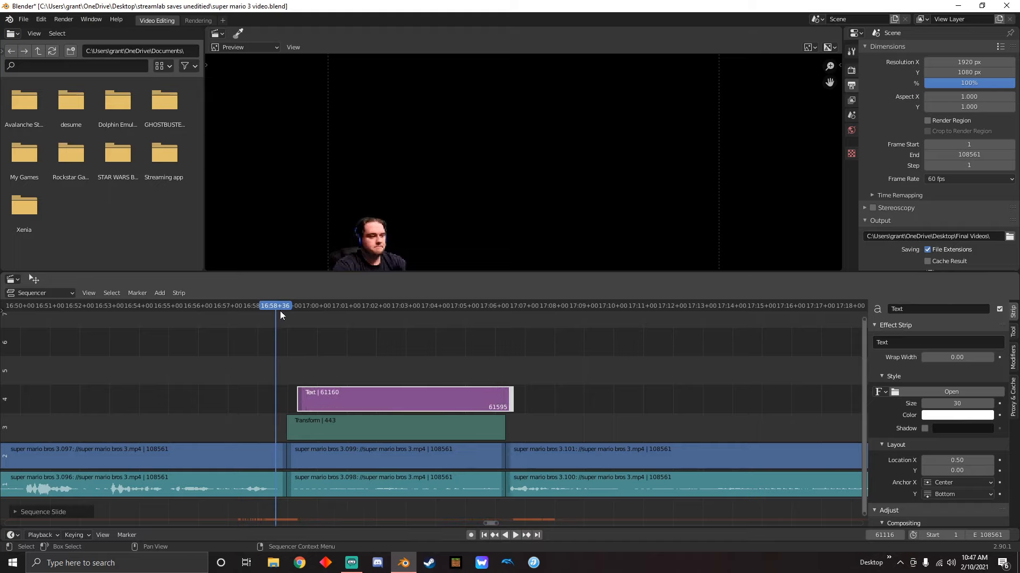
left_click(509, 397)
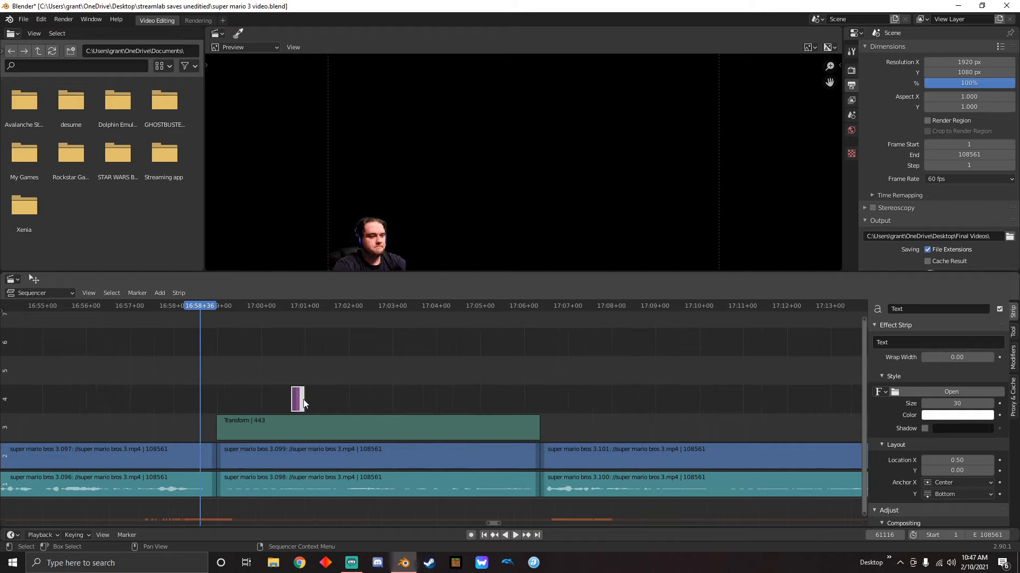
left_click_drag(303, 401, 531, 402)
left_click_drag(407, 397, 315, 394)
left_click(420, 400)
left_click(421, 422)
left_click(423, 402)
key("space")
middle_click_drag(301, 364, 559, 370)
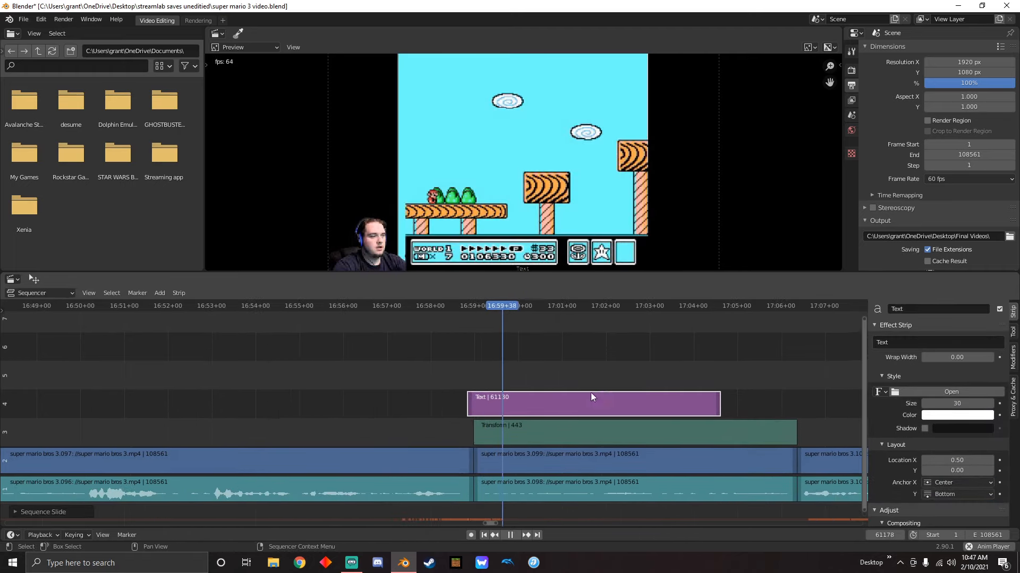
key("space")
middle_click_drag(616, 356, 570, 355)
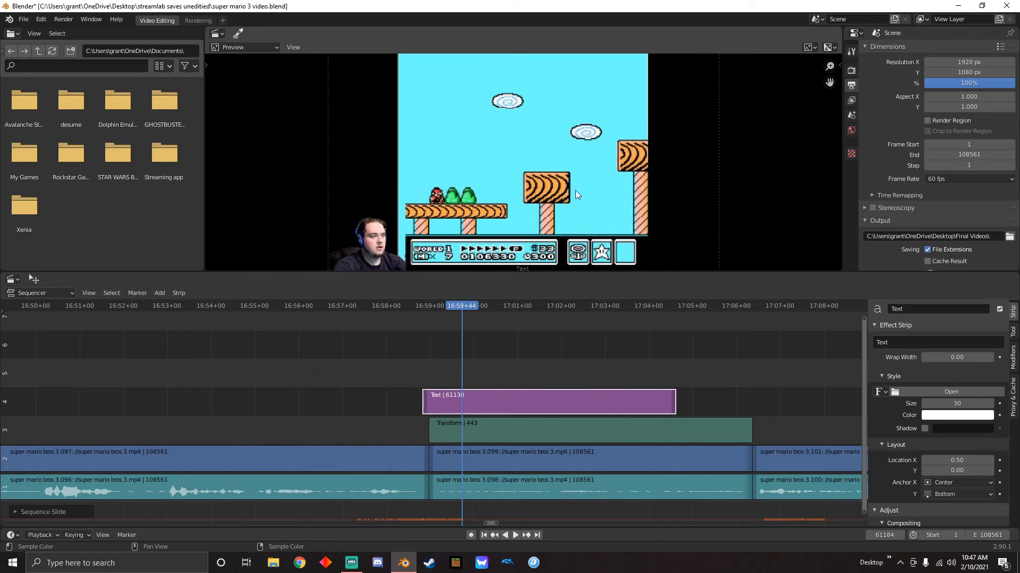
Put the playhead at 16:58+49 and change the Text strip's wording to "Embarassment in 3"
left_click_drag(451, 310, 416, 332)
key("space")
key("space")
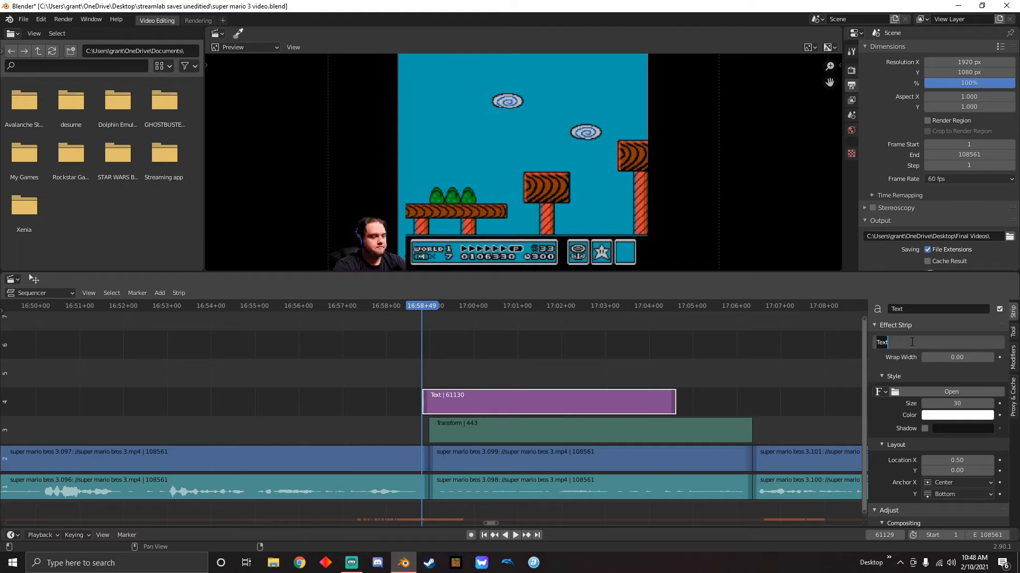
type("Embarassment in 3")
key("Return")
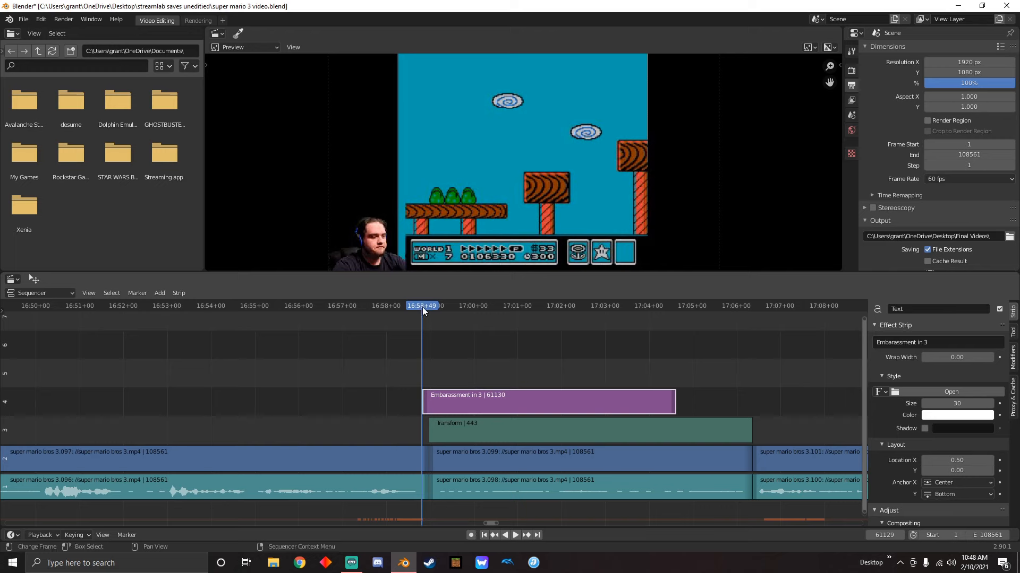
Preview the title at 16:58+58, set its size to 91 and colour it red
left_click_drag(423, 307, 428, 307)
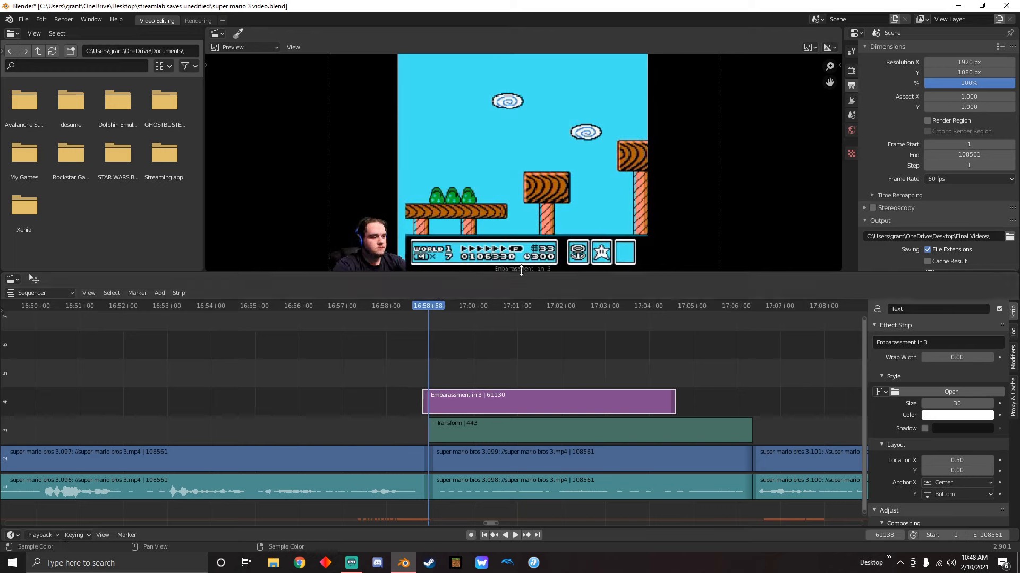
left_click_drag(945, 400, 975, 400)
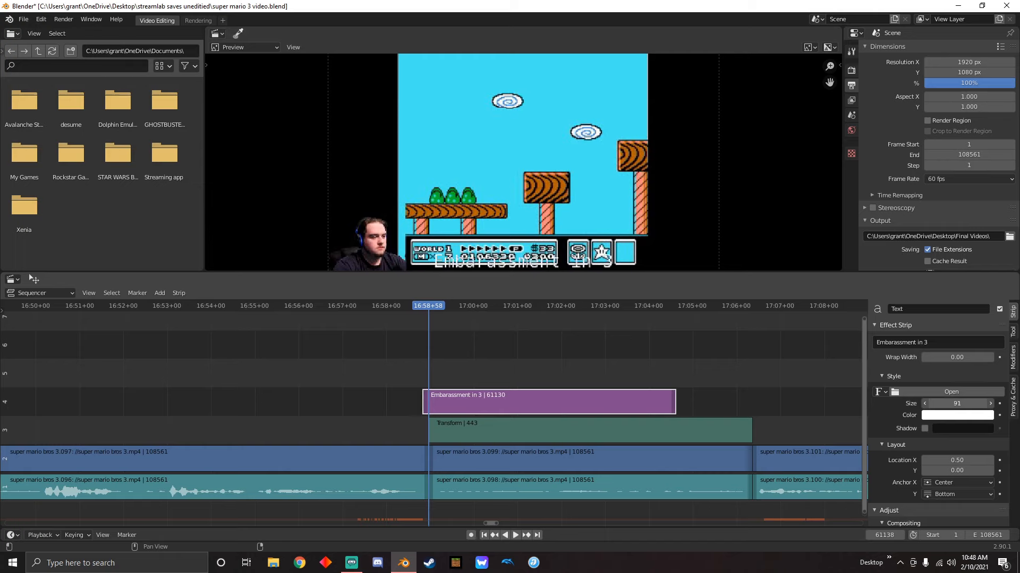
left_click(943, 418)
left_click_drag(939, 304, 943, 341)
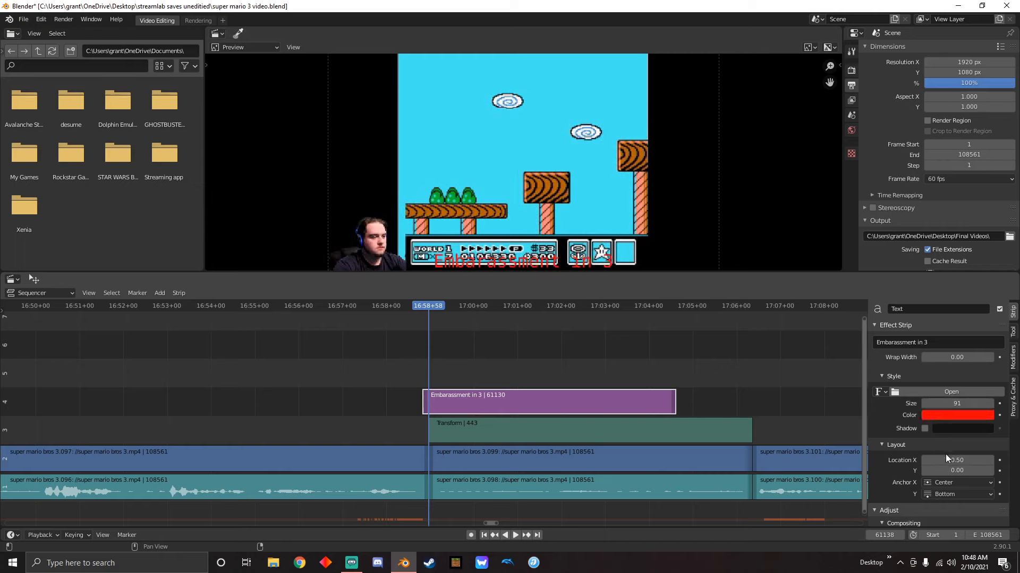
Set the title's location to X 0.50 and Y 0.86 near the upper edge of the video frame
mouse_move(956, 460)
left_mouse_down()
mouse_move(972, 460)
mouse_move(958, 460)
mouse_move(960, 471)
mouse_move(1003, 470)
mouse_move(957, 461)
left_mouse_up()
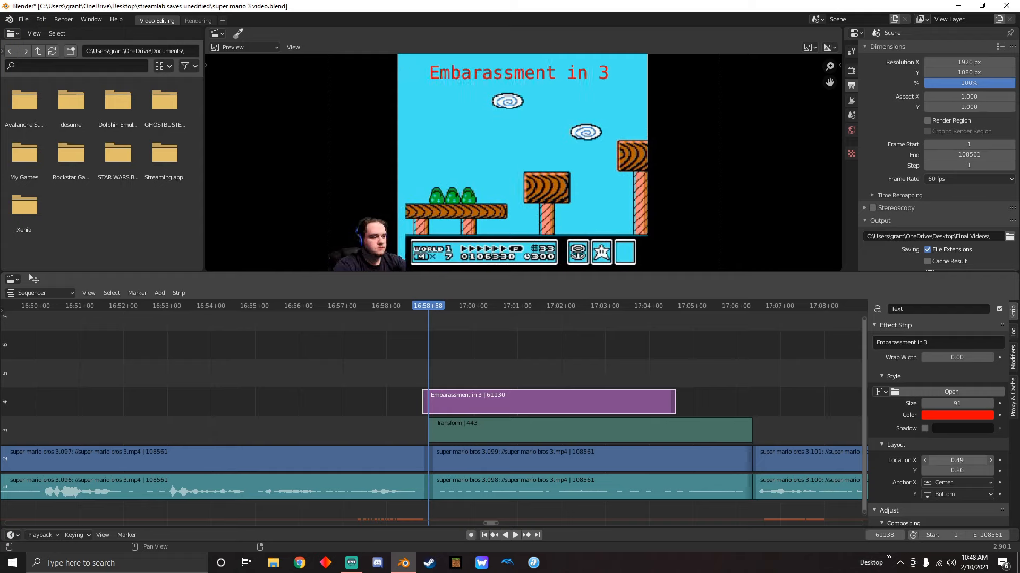
left_click(959, 461)
type("0.5")
key("Return")
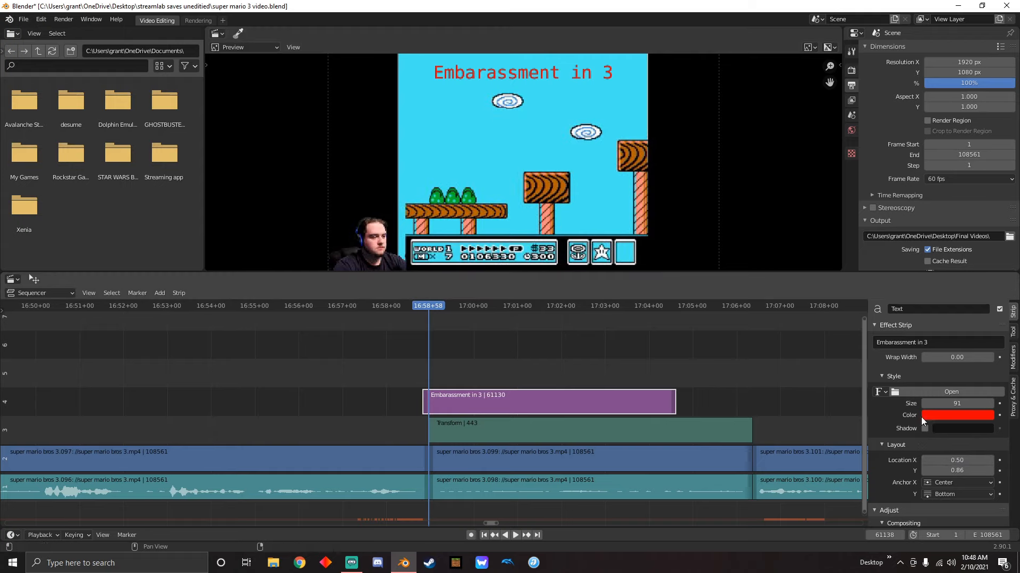
Load comici.ttf from the Windows Fonts folder as the title's font
scroll(892, 355, "down", 1)
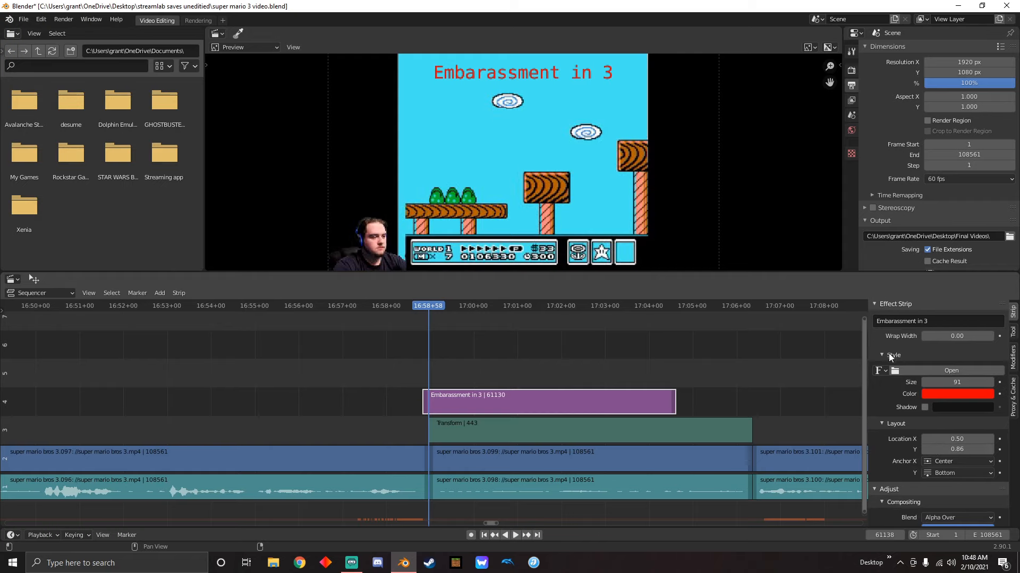
left_click(929, 370)
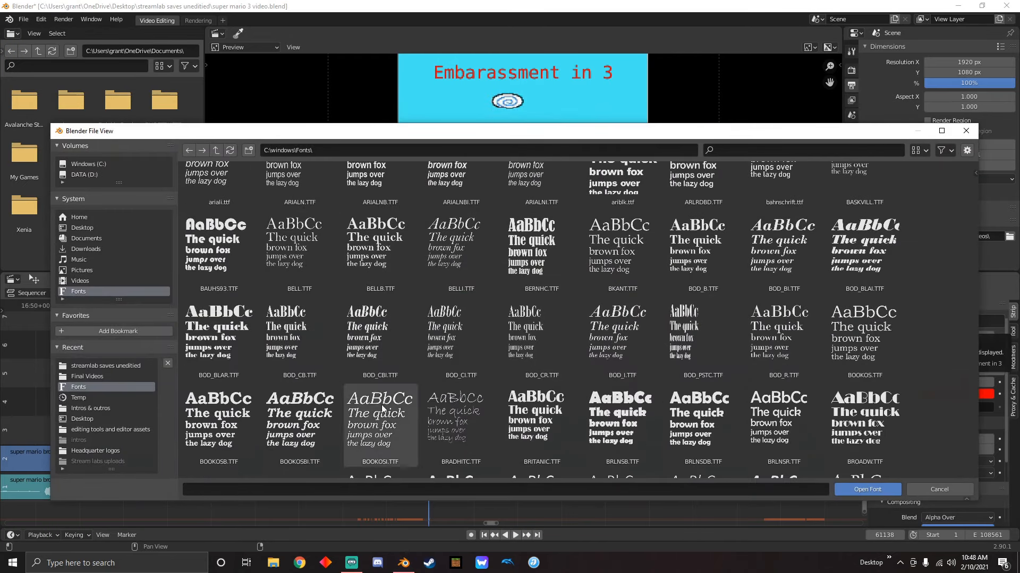
scroll(693, 347, "down", 2)
scroll(733, 384, "down", 8)
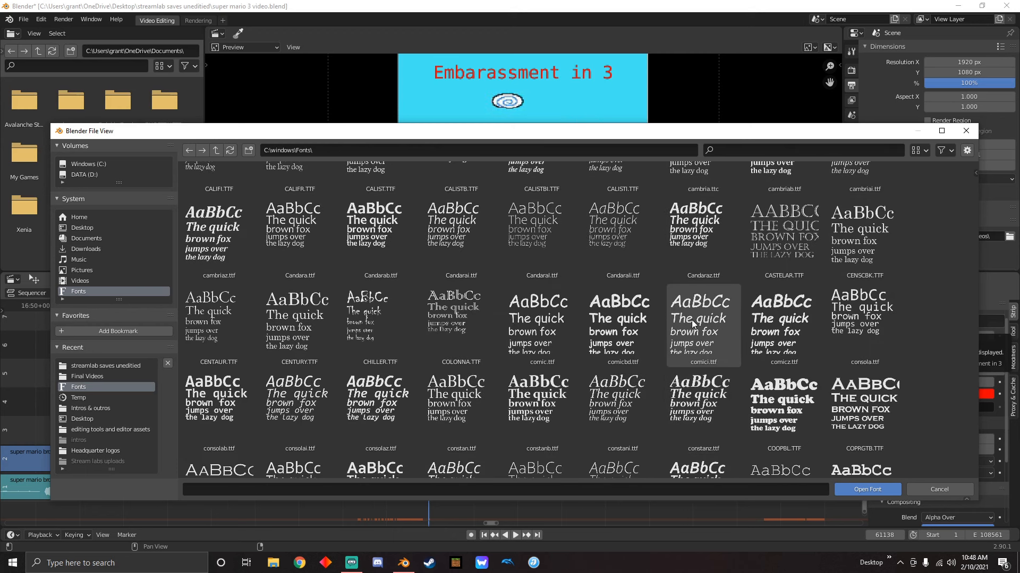
left_click(717, 336)
left_click(855, 489)
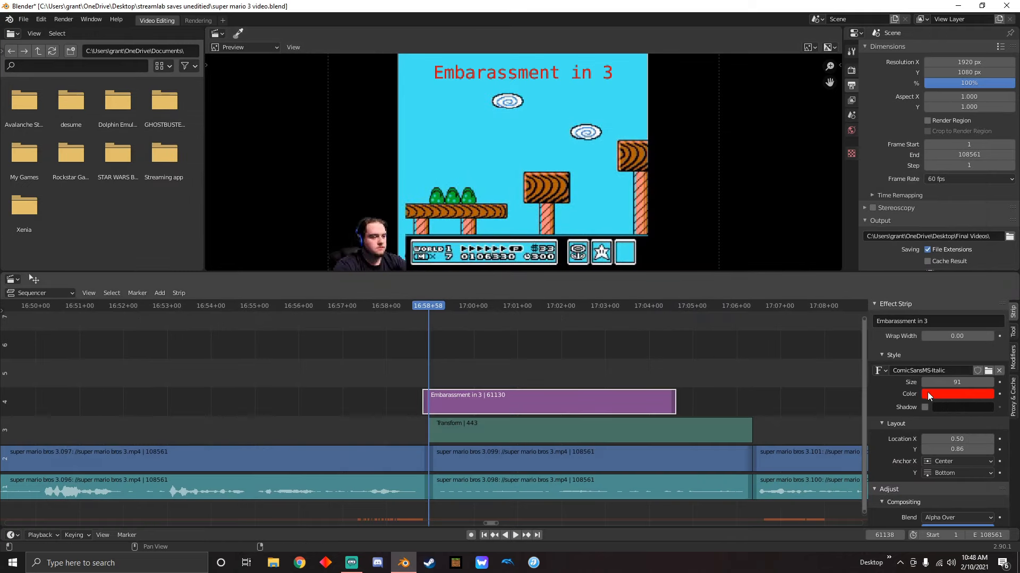
Put the playhead at 16:59+22 and duplicate the title strip onto channel 5, directly above the original
mouse_move(429, 305)
left_mouse_down()
mouse_move(387, 321)
mouse_move(446, 306)
left_mouse_up()
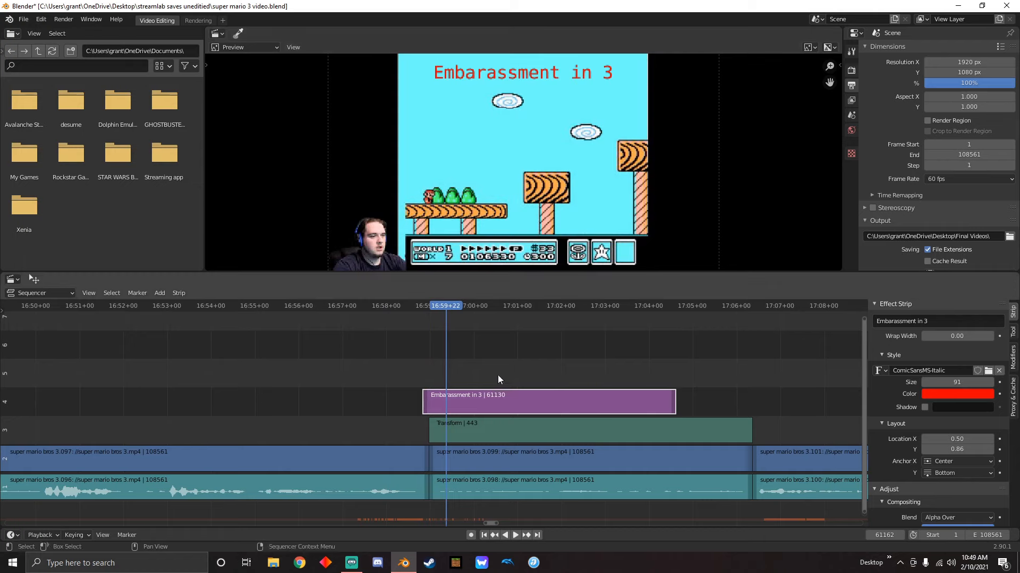
right_click(498, 407)
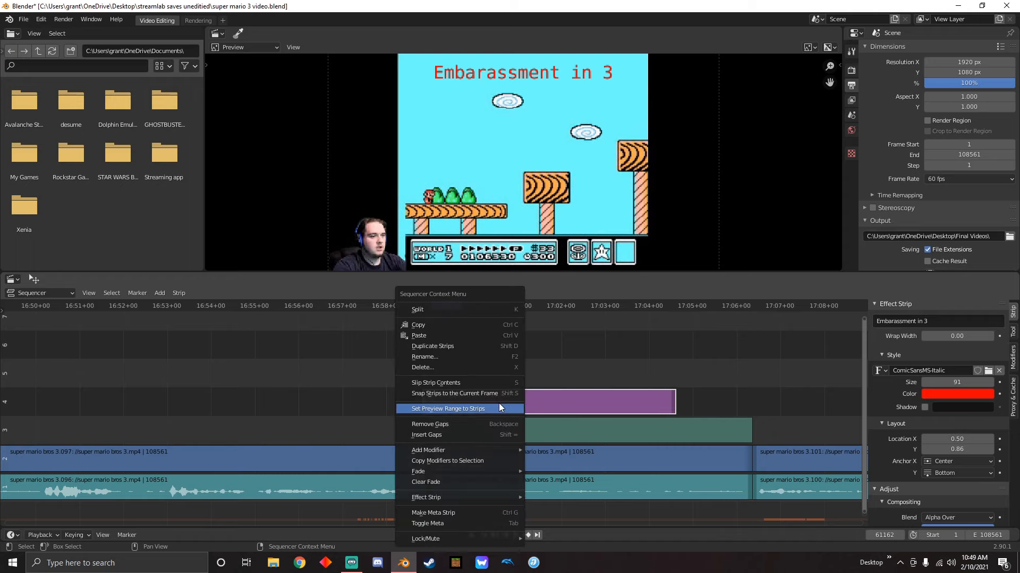
left_click(445, 346)
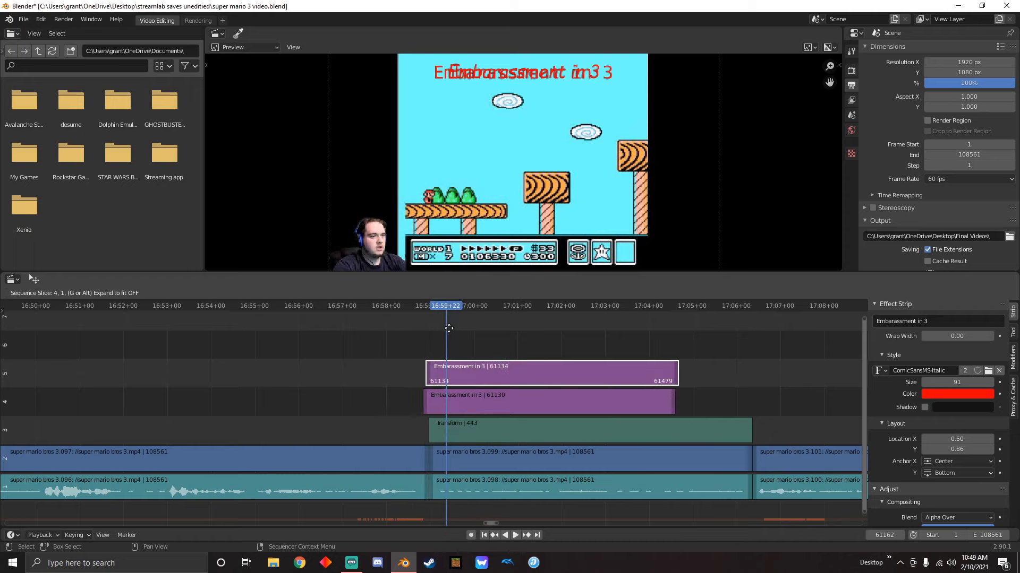
left_click(447, 330)
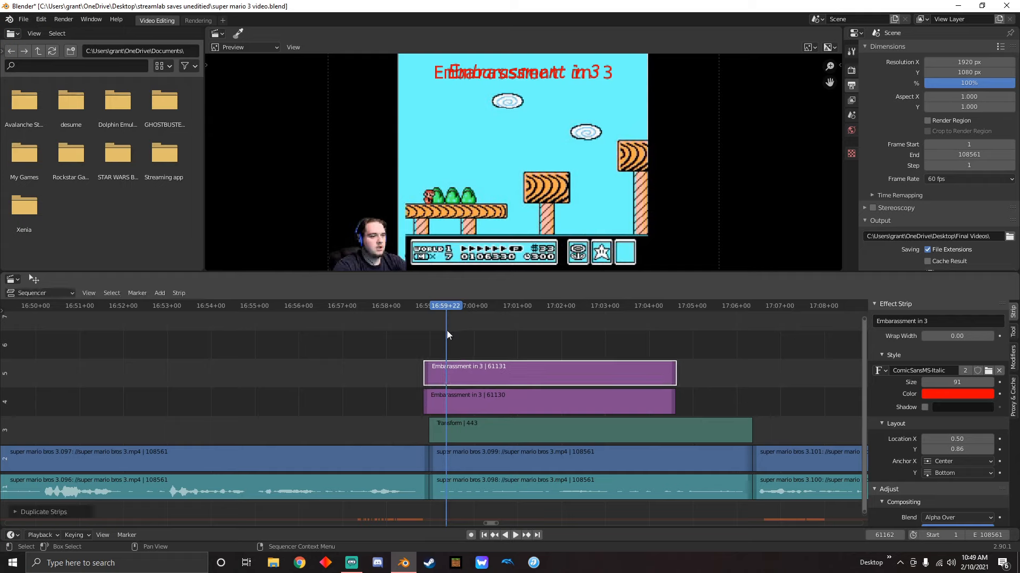
Delete the original title strip and move the duplicate down to channel 4, starting at frame 61135
left_click(465, 400)
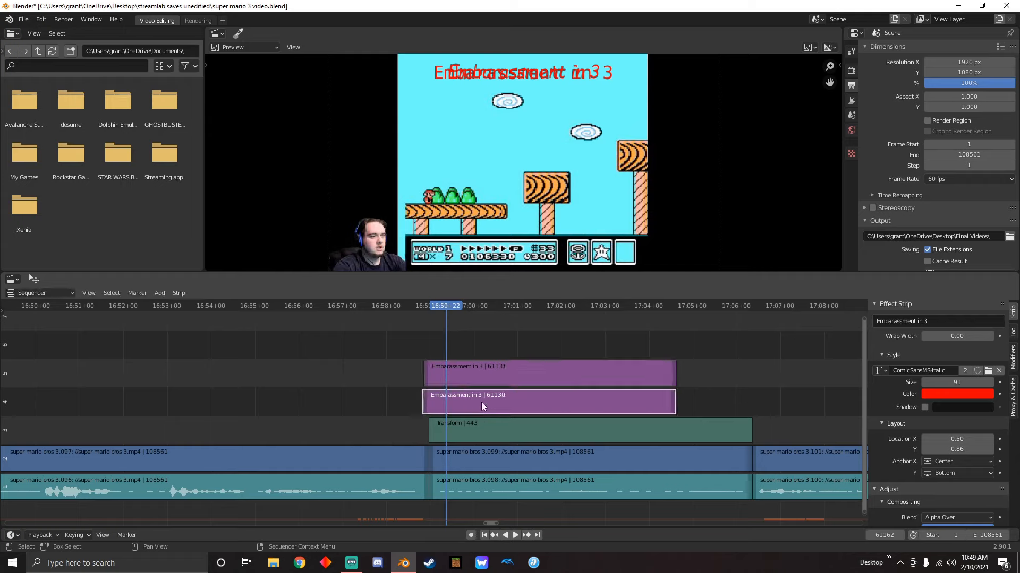
key("Delete")
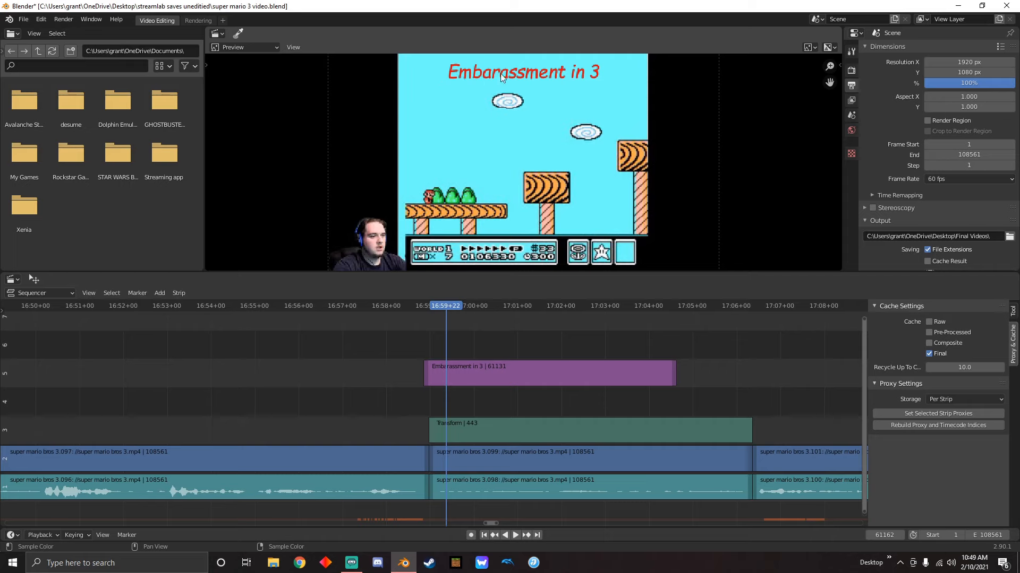
left_click_drag(511, 369, 514, 398)
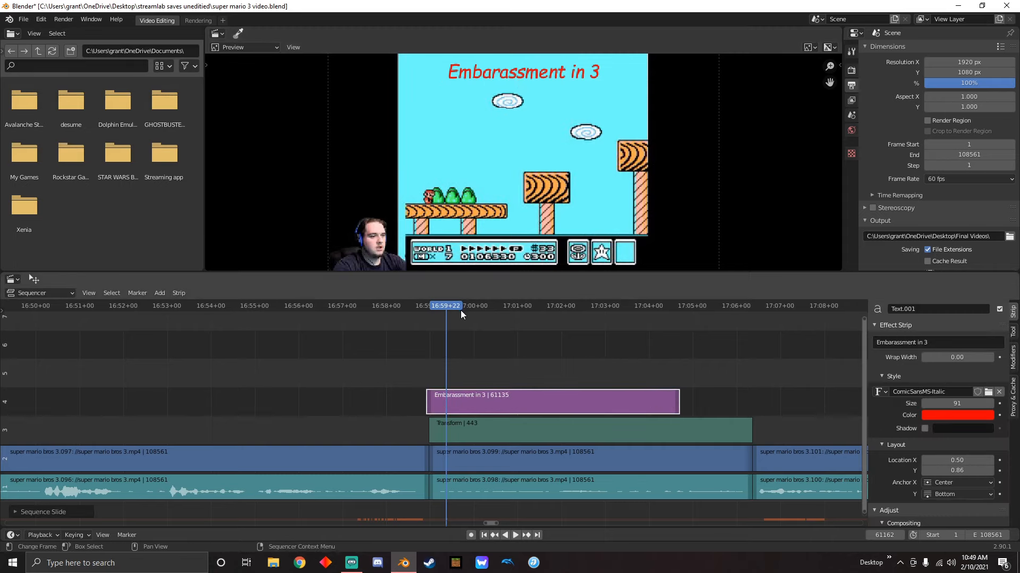
Play the title over the face zoom and shorten the title strip's end to frame 61402
key("space")
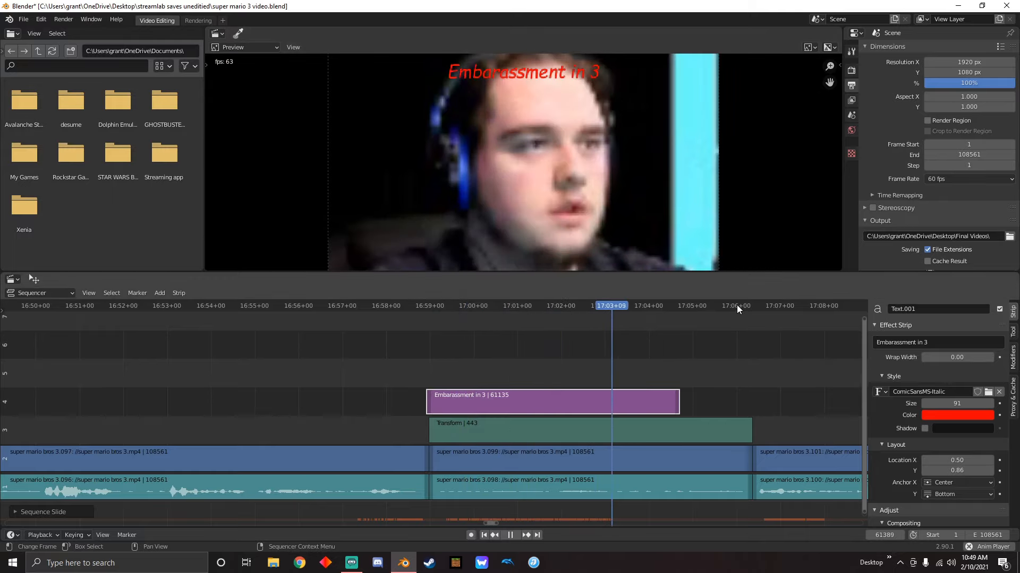
key("space")
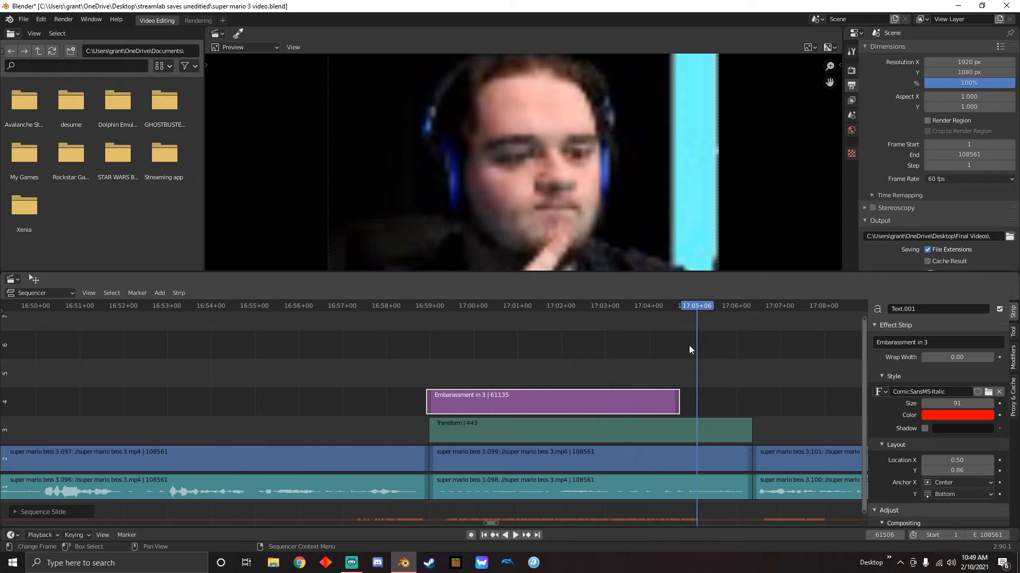
left_click_drag(678, 404, 621, 404)
left_click_drag(700, 312, 613, 415)
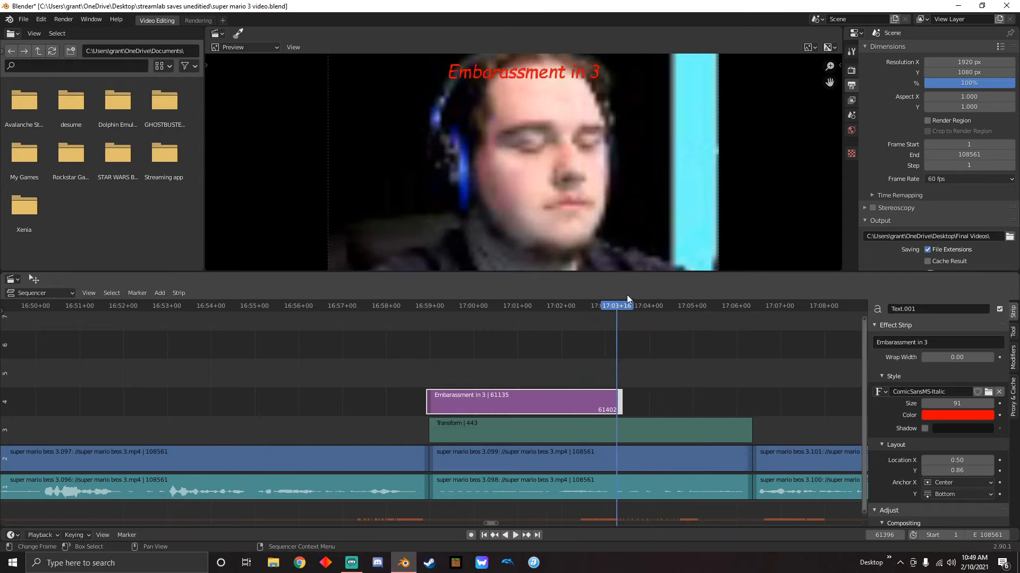
left_click_drag(627, 297, 432, 347)
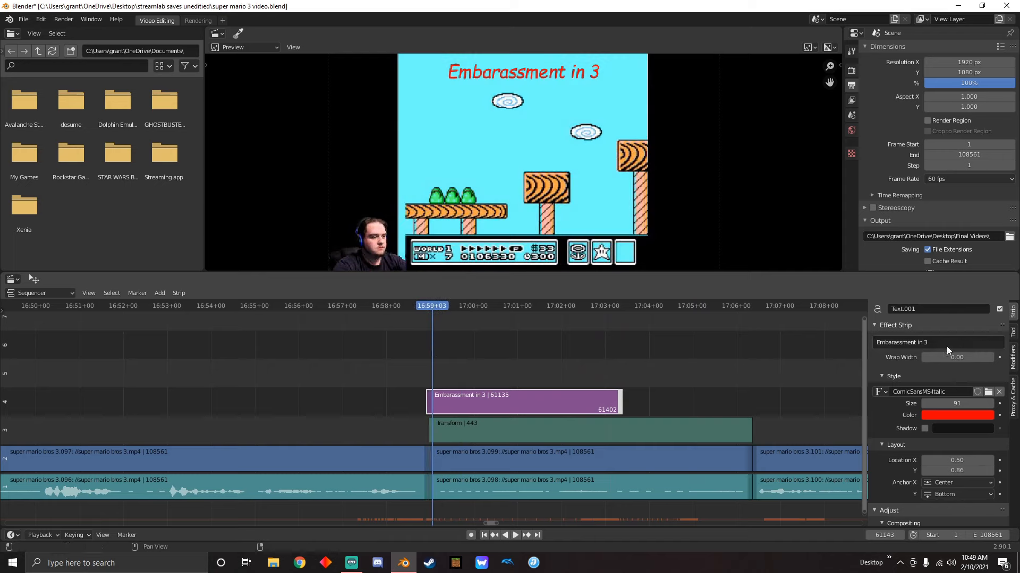
left_click(957, 344)
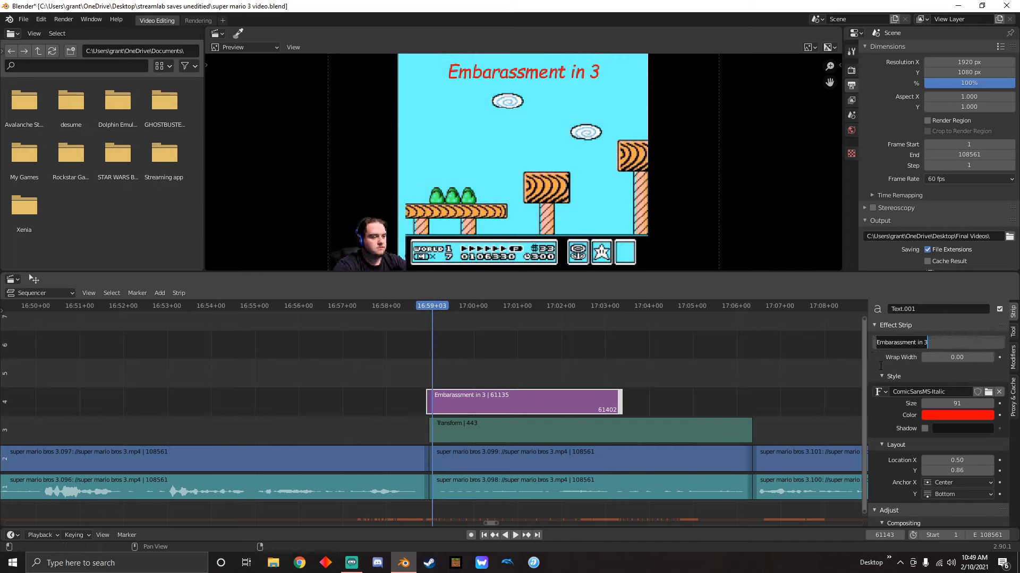
key("Return")
Split the title strip at frames 61202, 61261 and 61322
left_click_drag(442, 307, 476, 331)
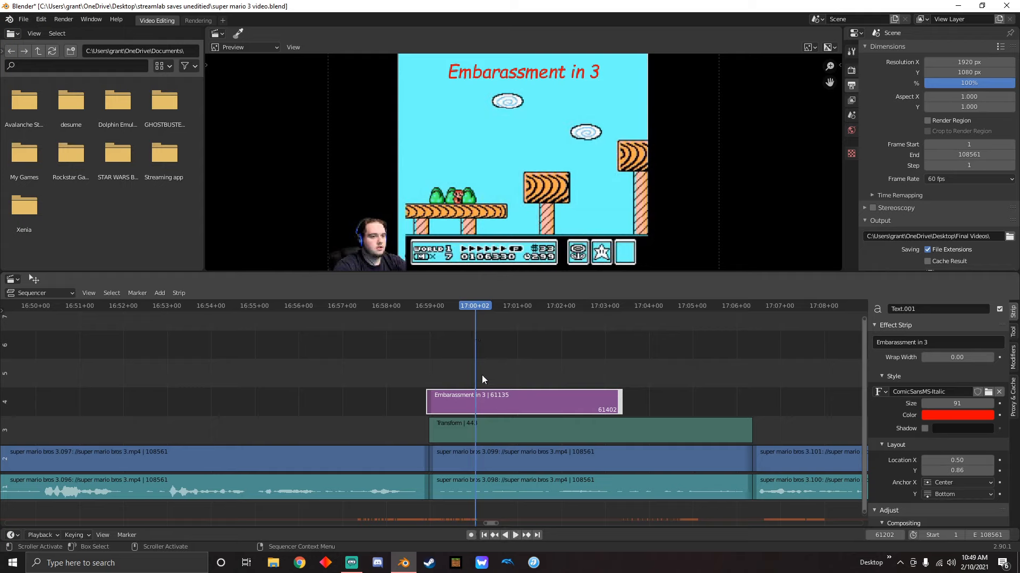
key("k")
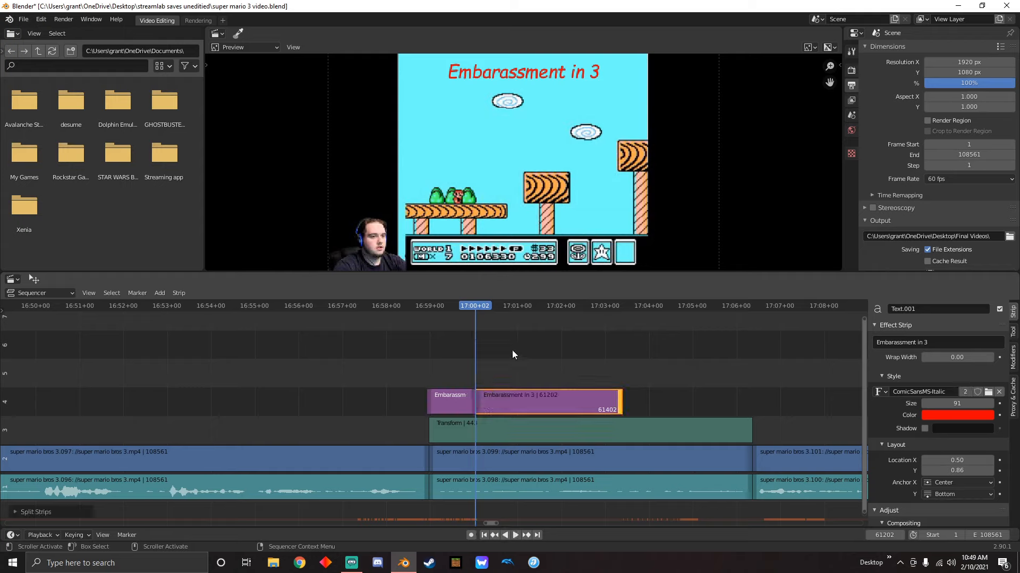
key("space")
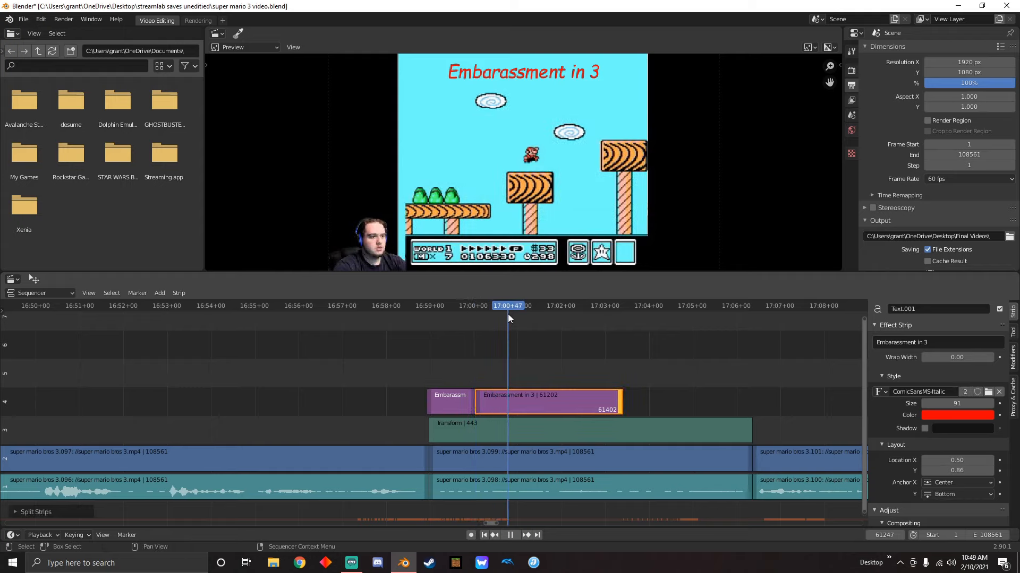
left_click_drag(521, 315, 562, 310)
key("k")
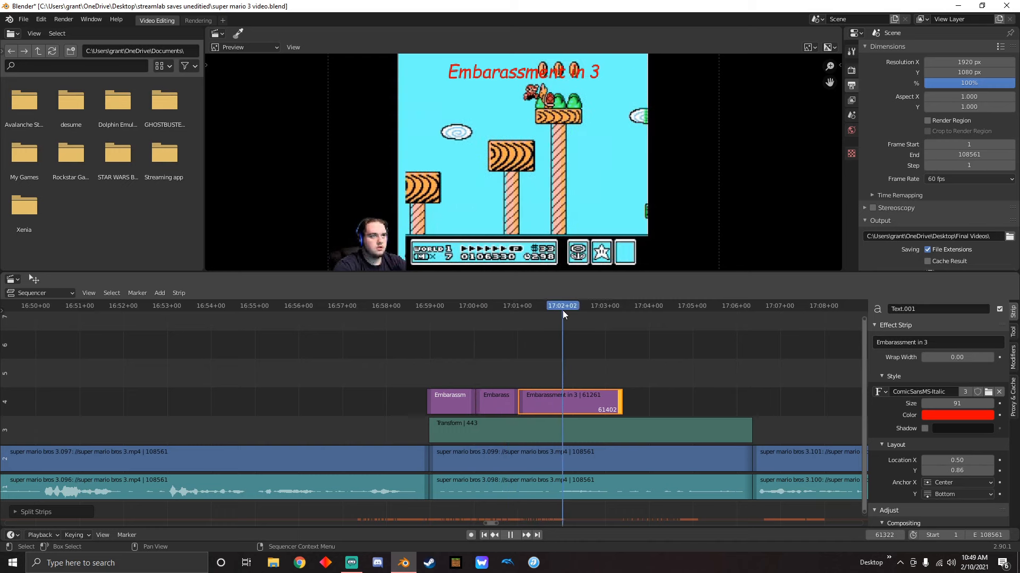
key("k")
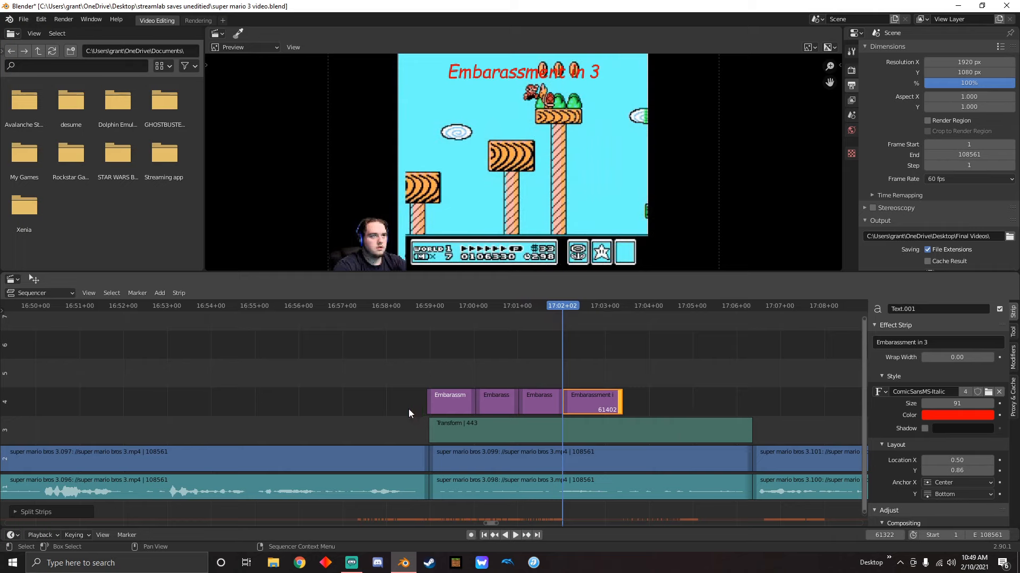
Pull the first title piece out onto channel 5 and delete it
left_click(451, 405)
left_click_drag(451, 404, 422, 368)
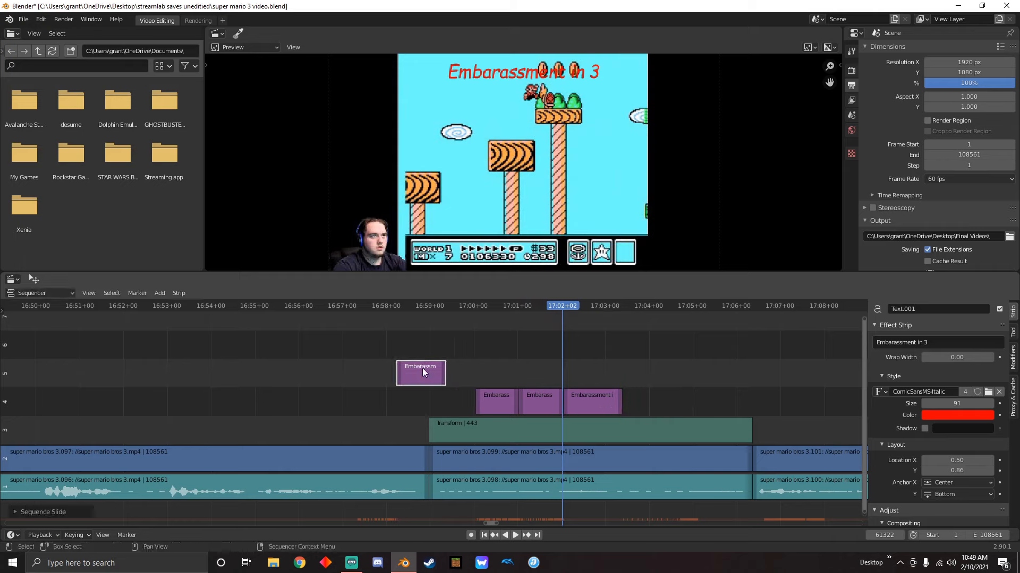
key("Delete")
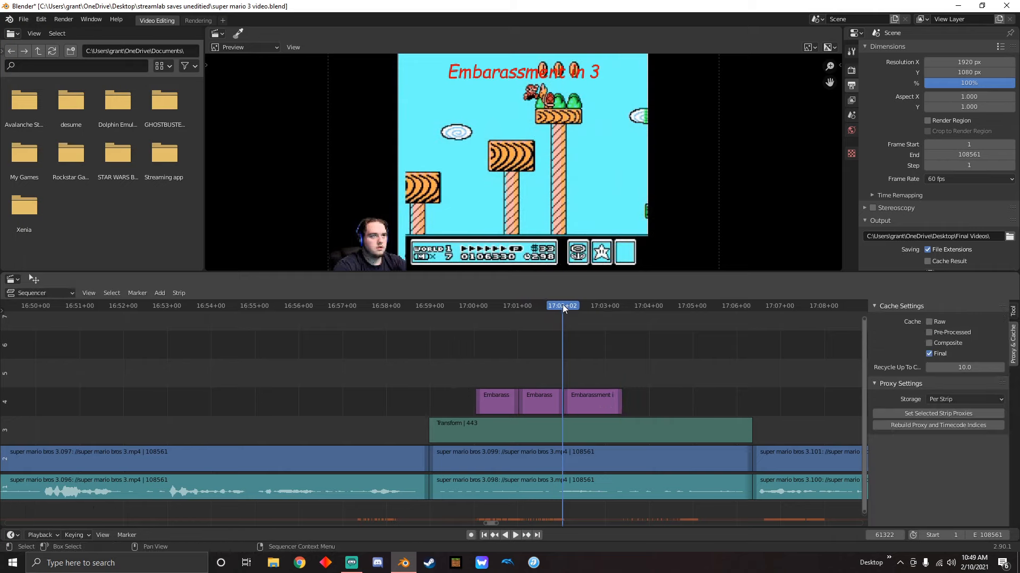
Split the last title piece at 17:03+01, delete the leftover end and play back the remaining pieces
left_click_drag(563, 305, 605, 353)
left_click(607, 398)
key("k")
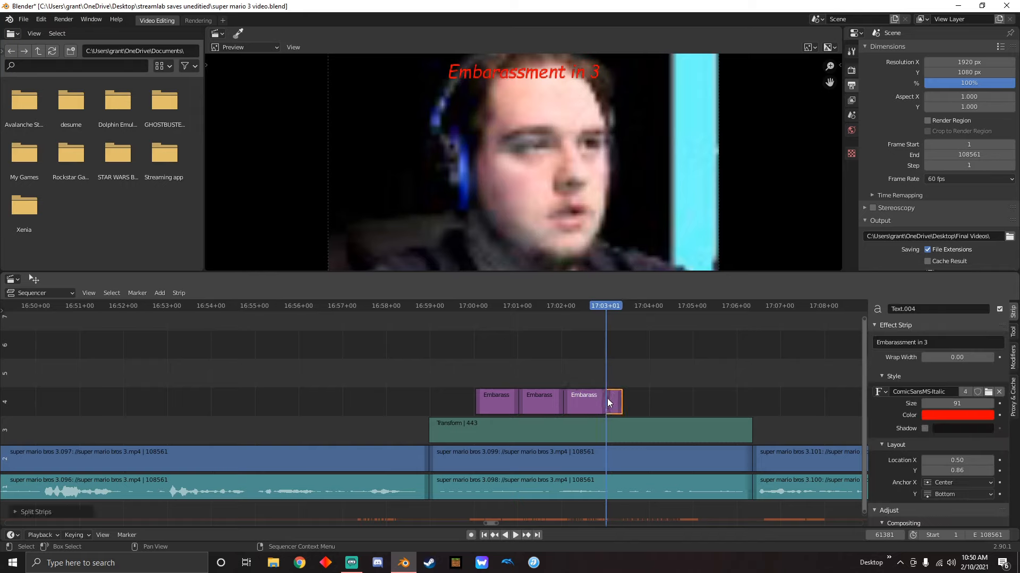
key("Delete")
left_click_drag(607, 321, 489, 333)
key("space")
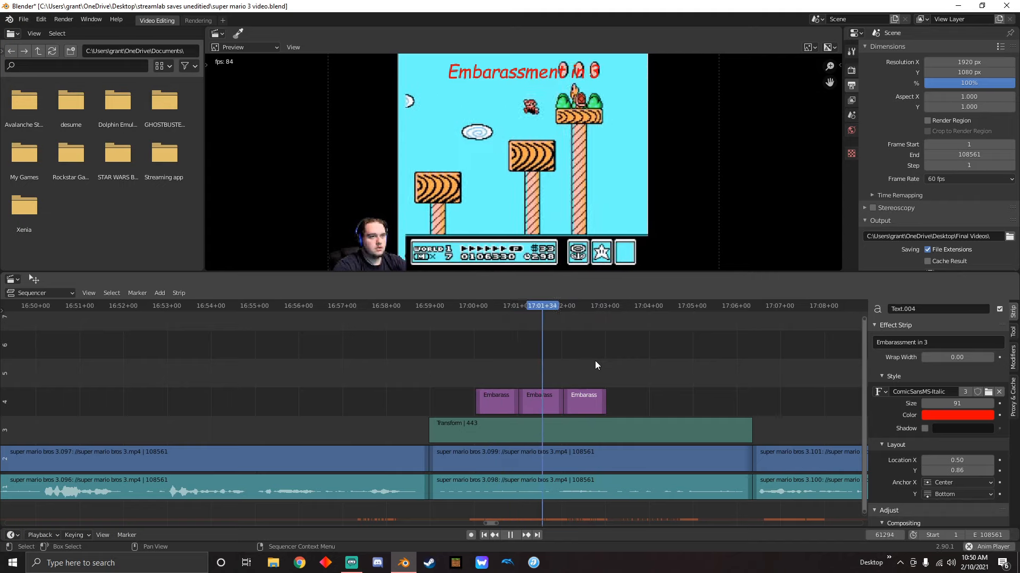
key("space")
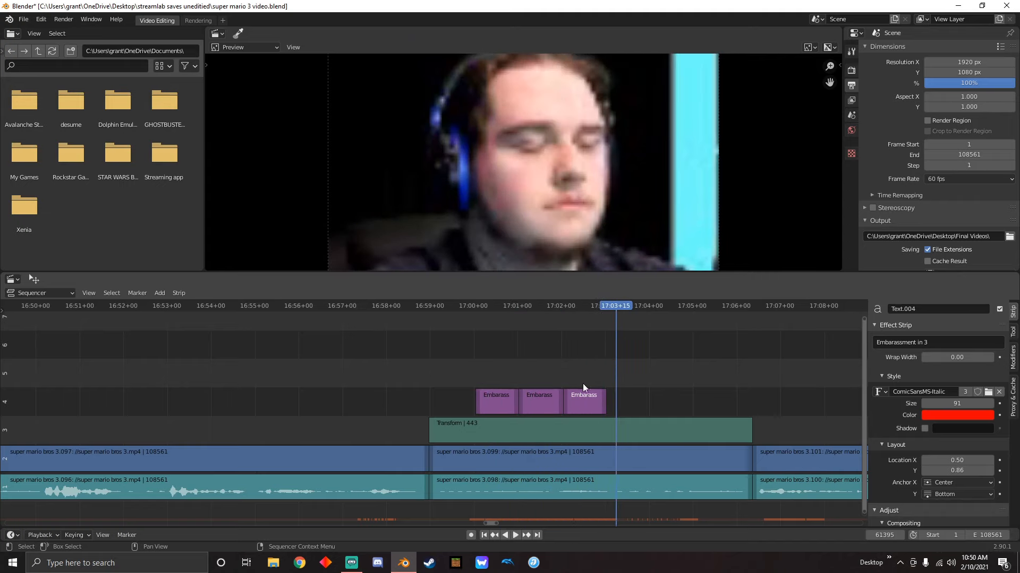
Replay the title passage and change the middle title piece's text to "Embarassment in 2"
left_click_drag(621, 327, 501, 337)
key("space")
key("space")
left_click(502, 399)
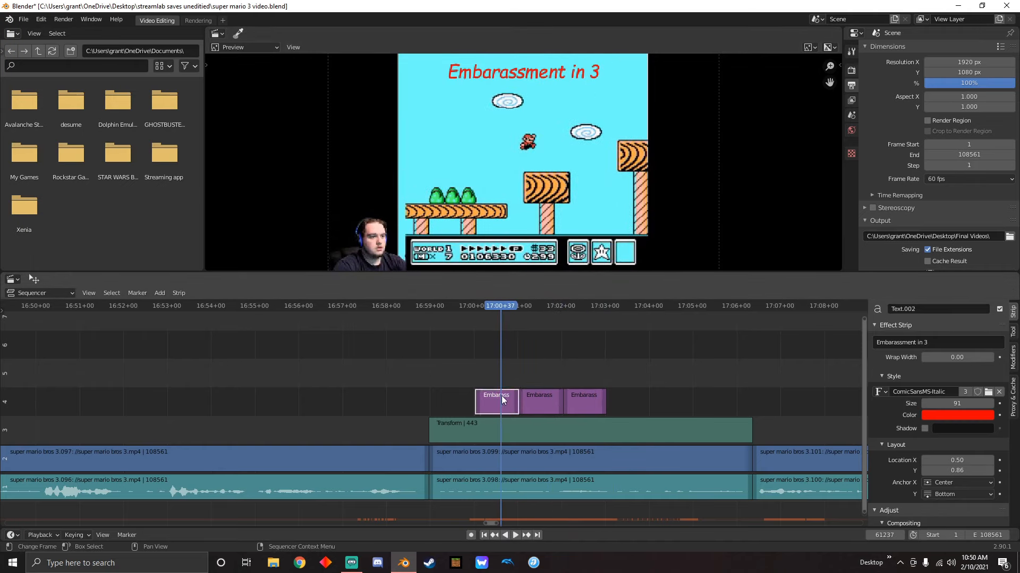
left_click(536, 313)
left_click(528, 412)
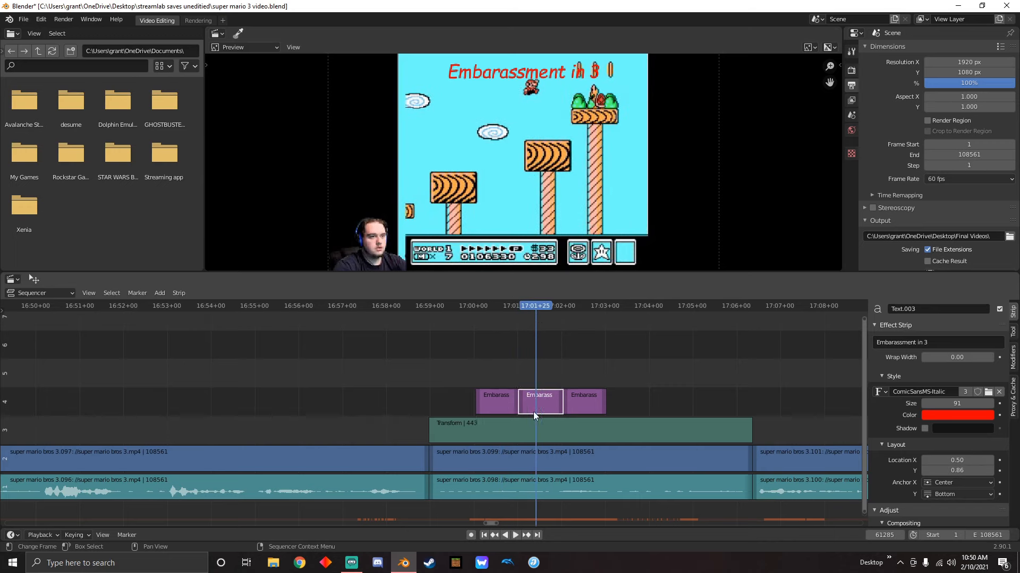
left_click(929, 342)
left_click(931, 342)
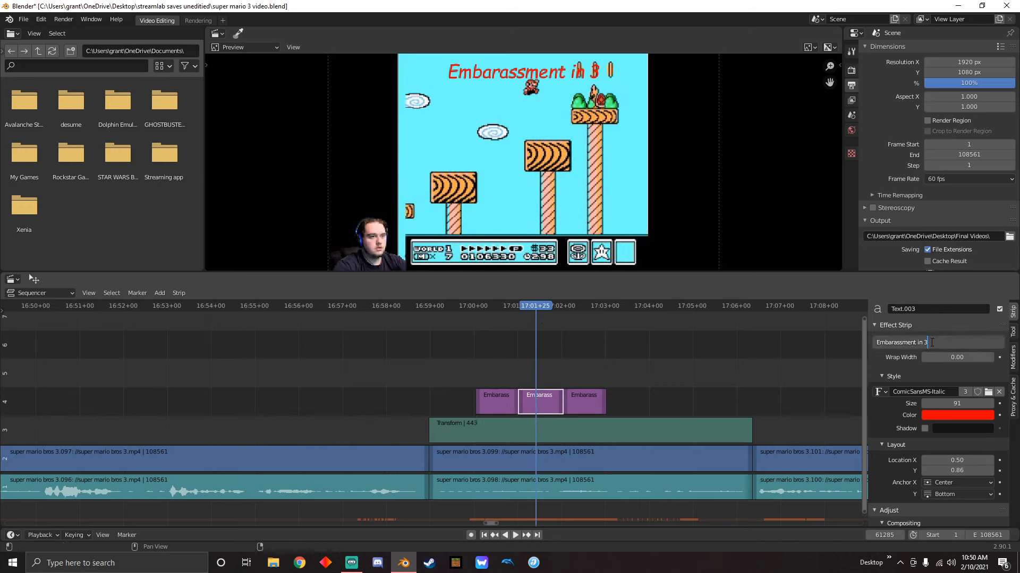
key("BackSpace")
type("2")
left_click(846, 355)
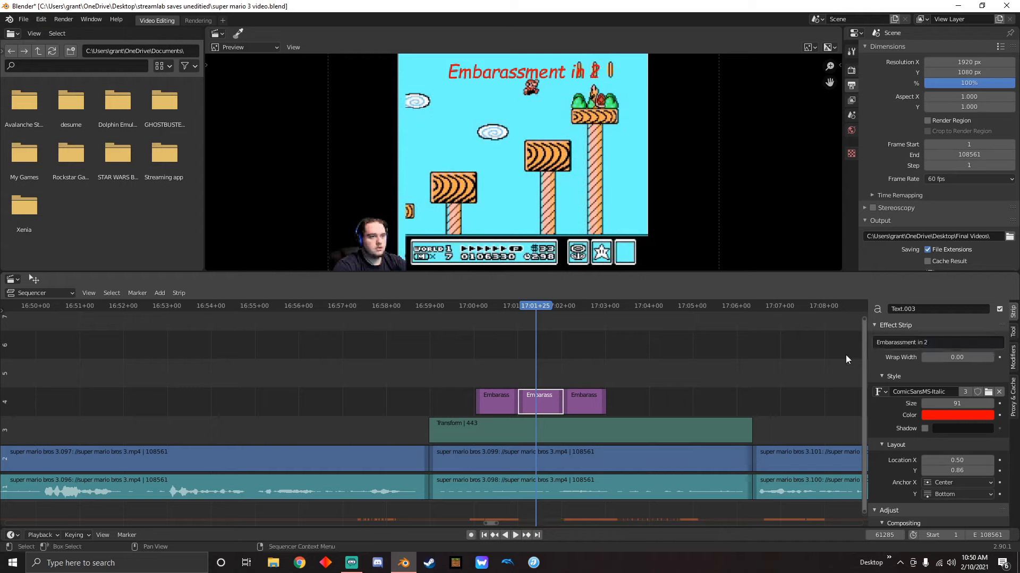
Change the third title piece's text to "Embarassment in 1"
left_click(516, 314)
key("space")
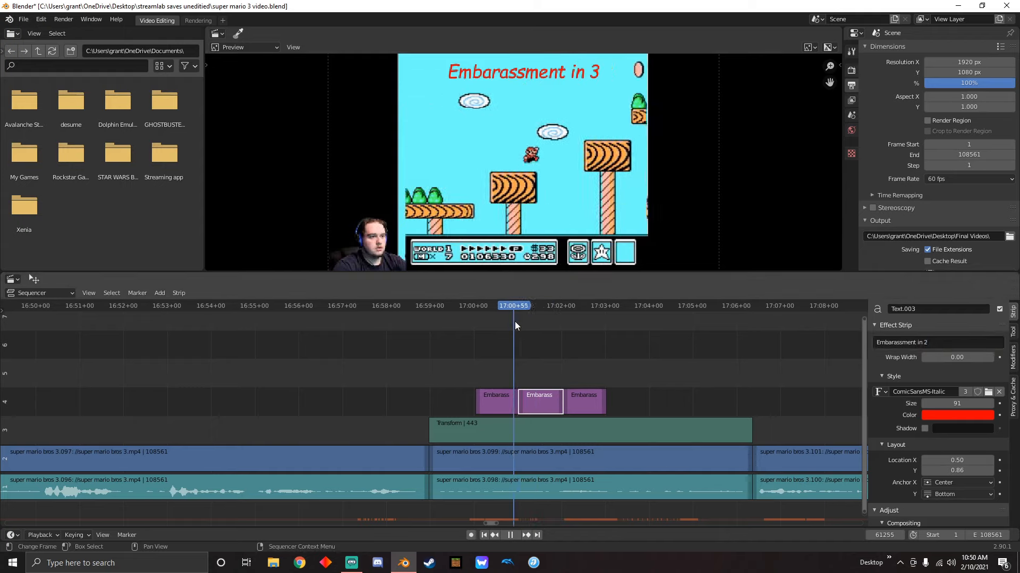
key("space")
left_click(585, 402)
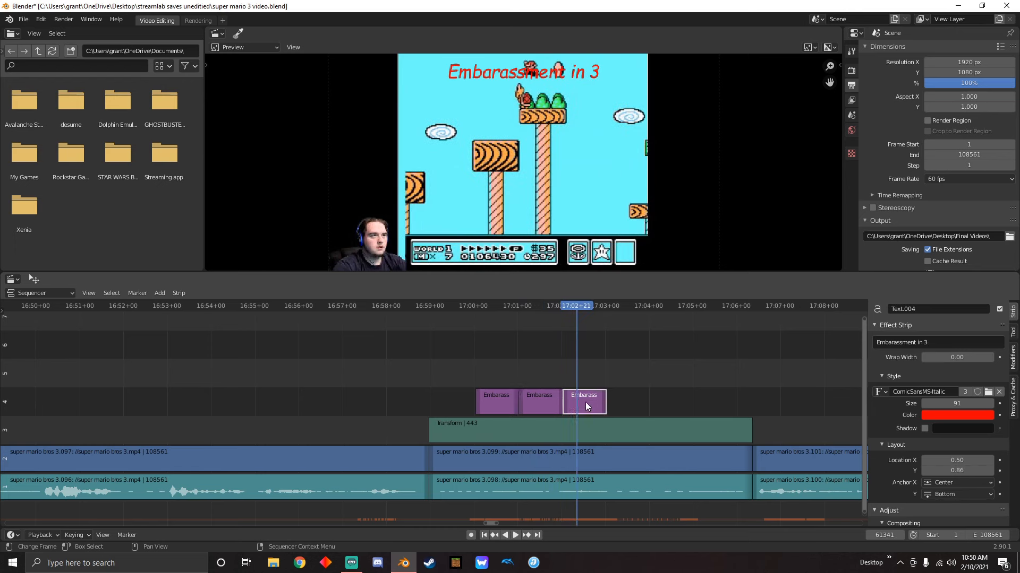
left_click(932, 342)
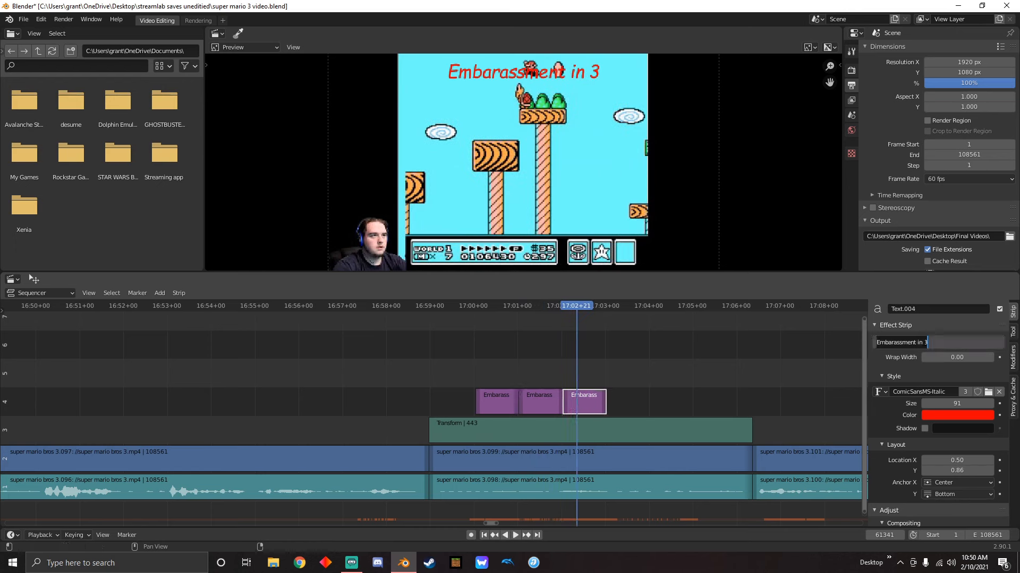
left_click(931, 342)
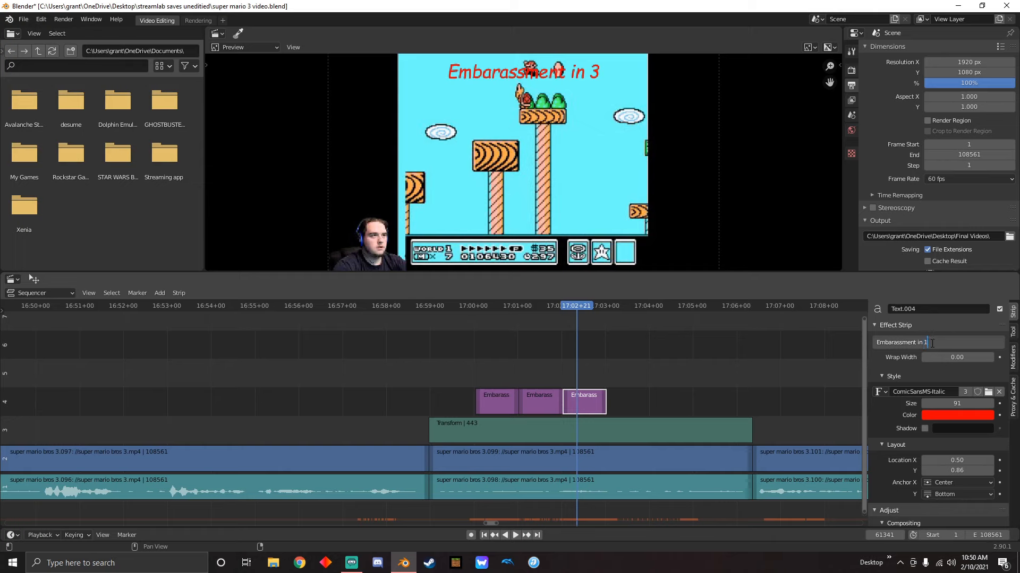
key("Return")
Play back the three-part countdown title into the face zoom and look over the rest of the timeline
left_click(514, 332)
key("space")
left_click(481, 348)
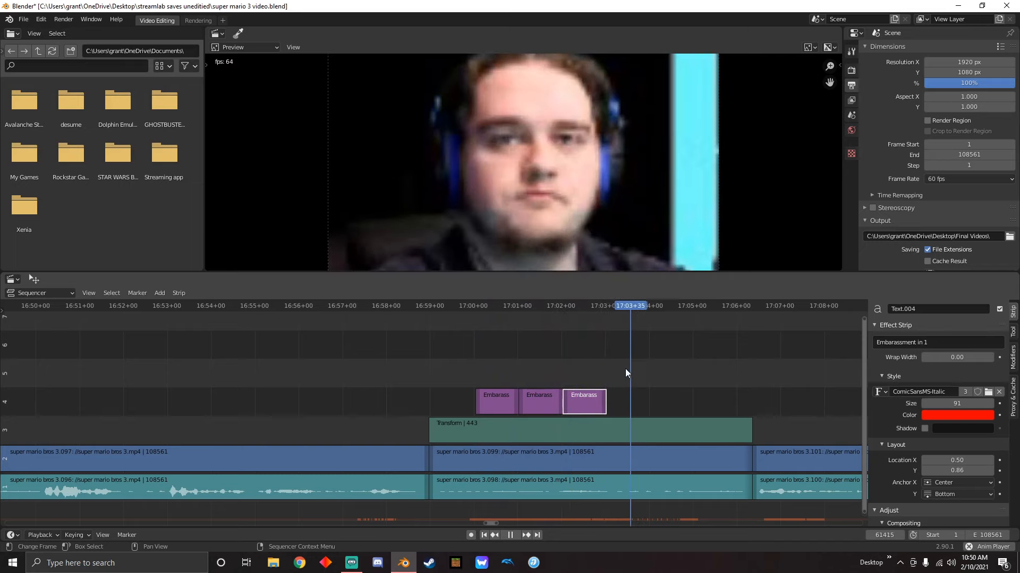
key("space")
key("alt+a")
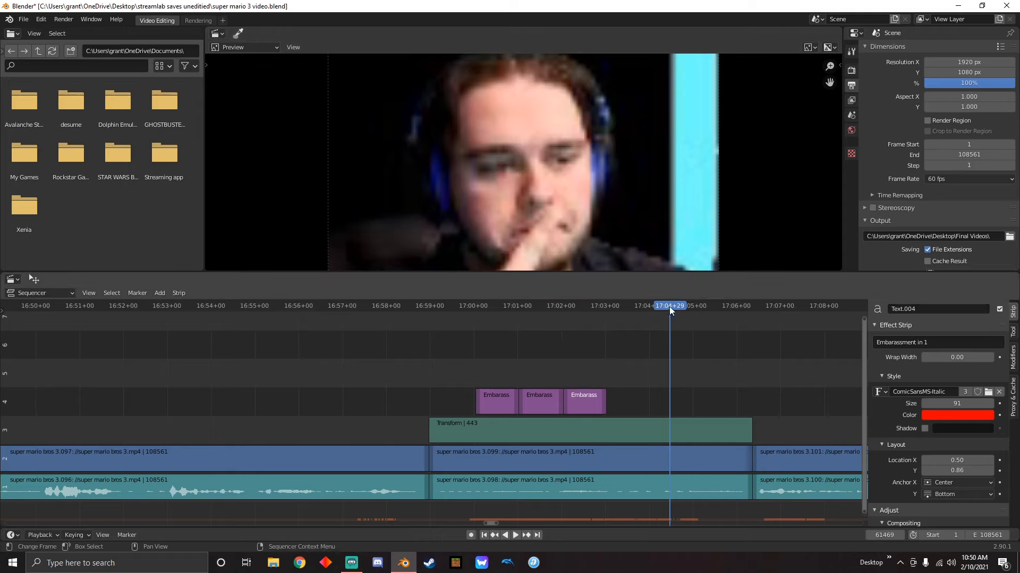
scroll(706, 380, "down", 5)
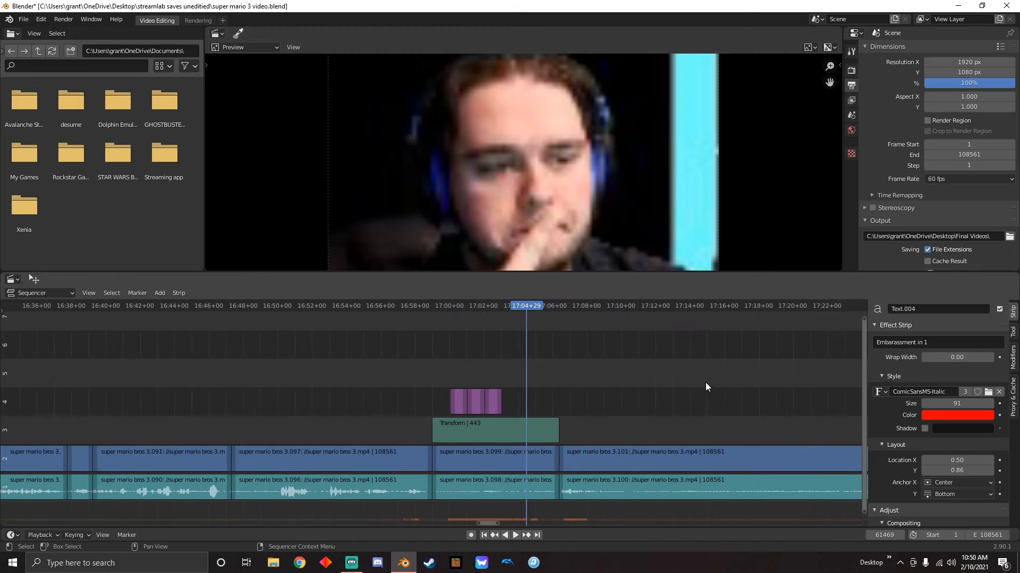
scroll(530, 372, "down", 2)
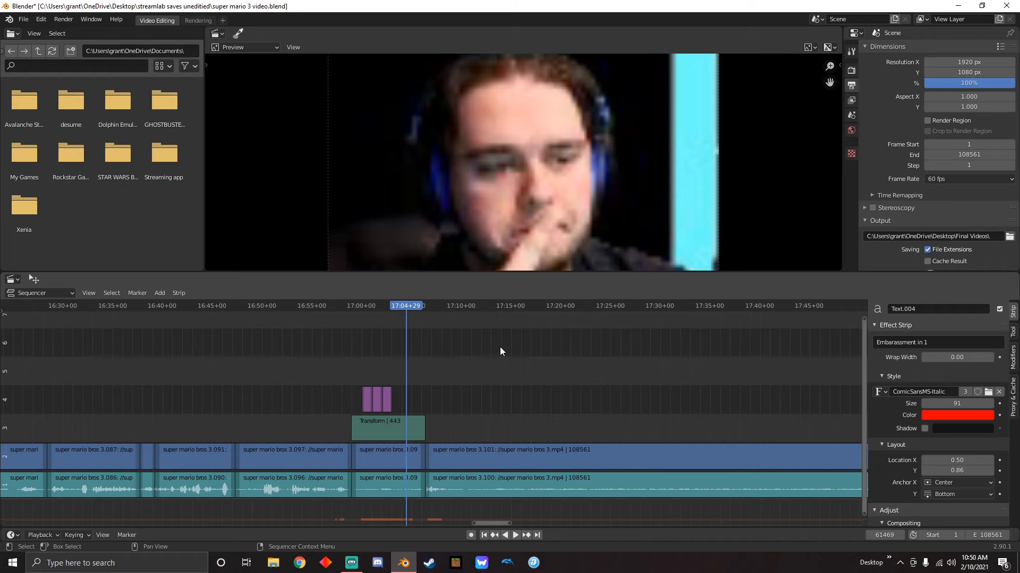
scroll(499, 346, "down", 3)
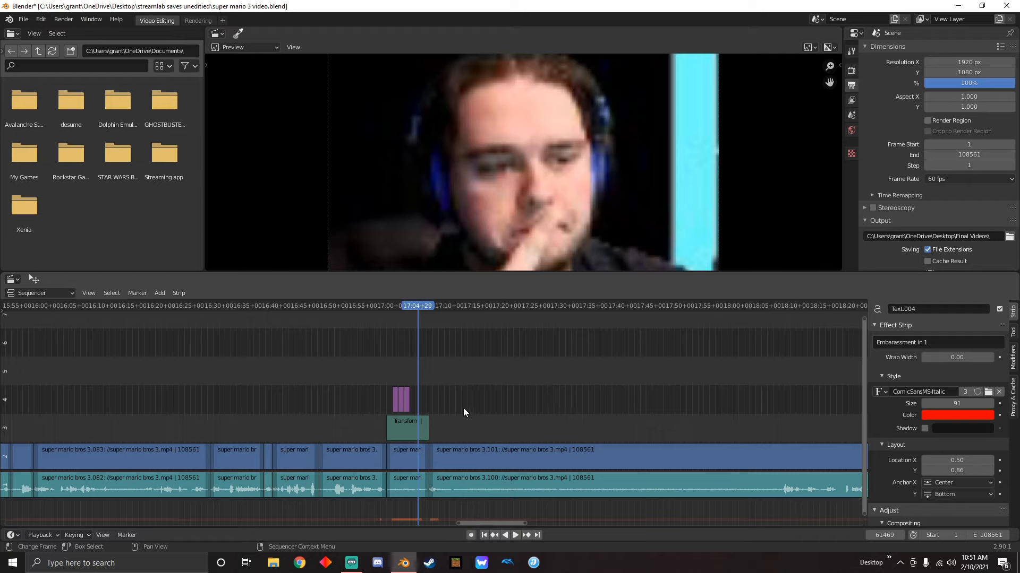
middle_click_drag(764, 389, 563, 393)
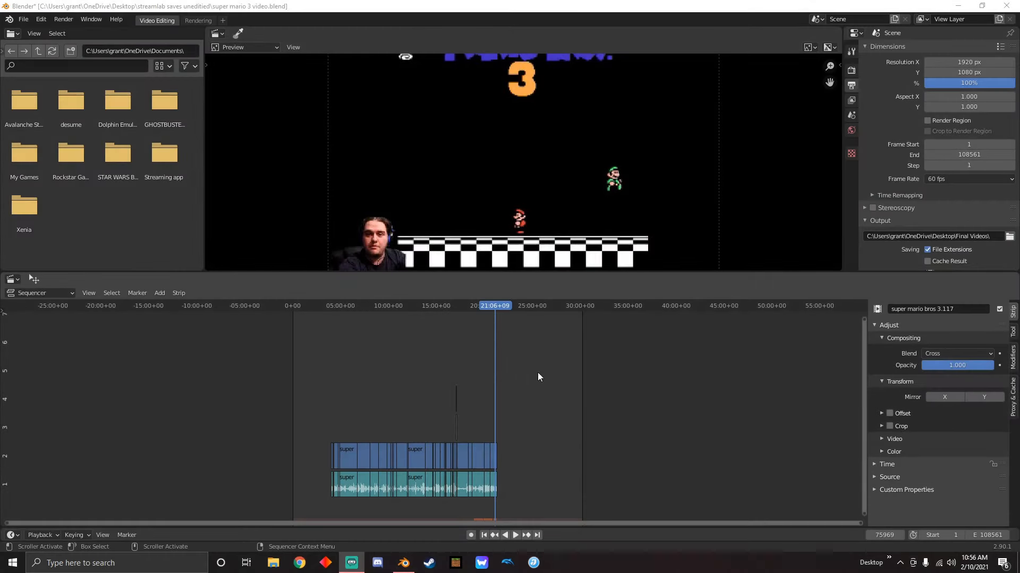
Put the playhead at 04:10+32, where the gap after the first clip begins
scroll(410, 422, "up", 4)
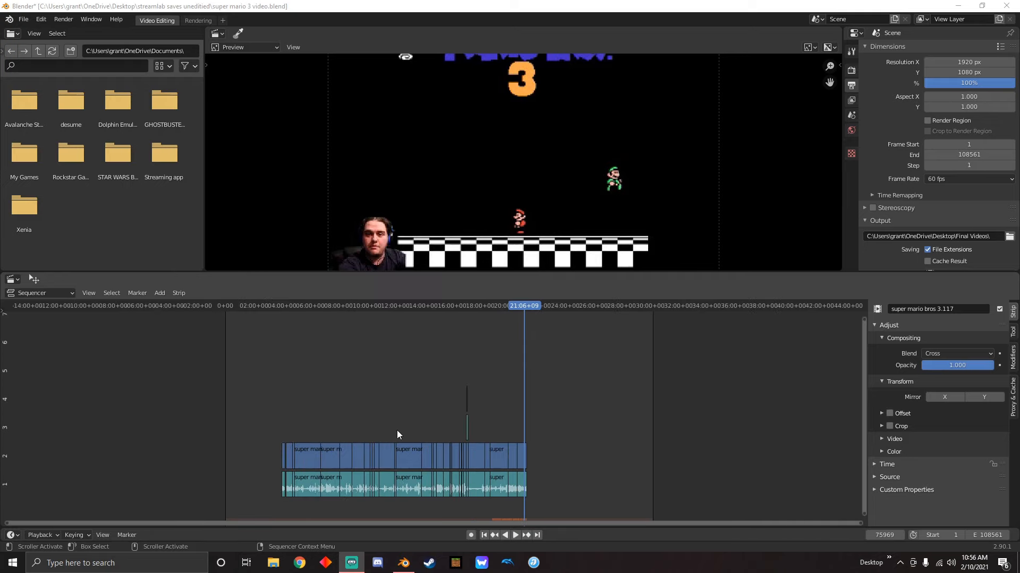
scroll(407, 380, "up", 1)
middle_click_drag(406, 380, 464, 364)
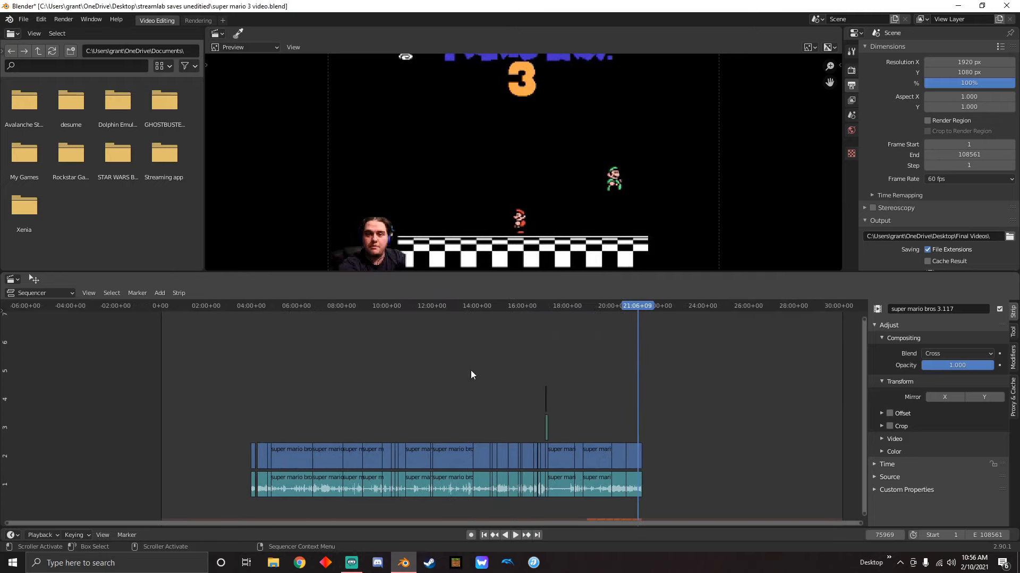
scroll(534, 449, "up", 4)
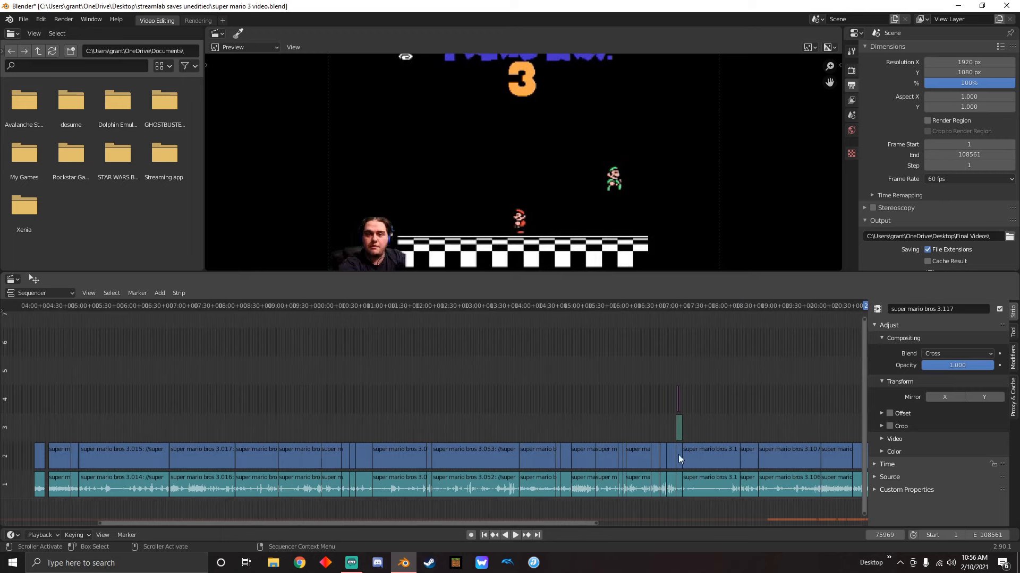
middle_click_drag(404, 432, 721, 362)
scroll(362, 425, "up", 8)
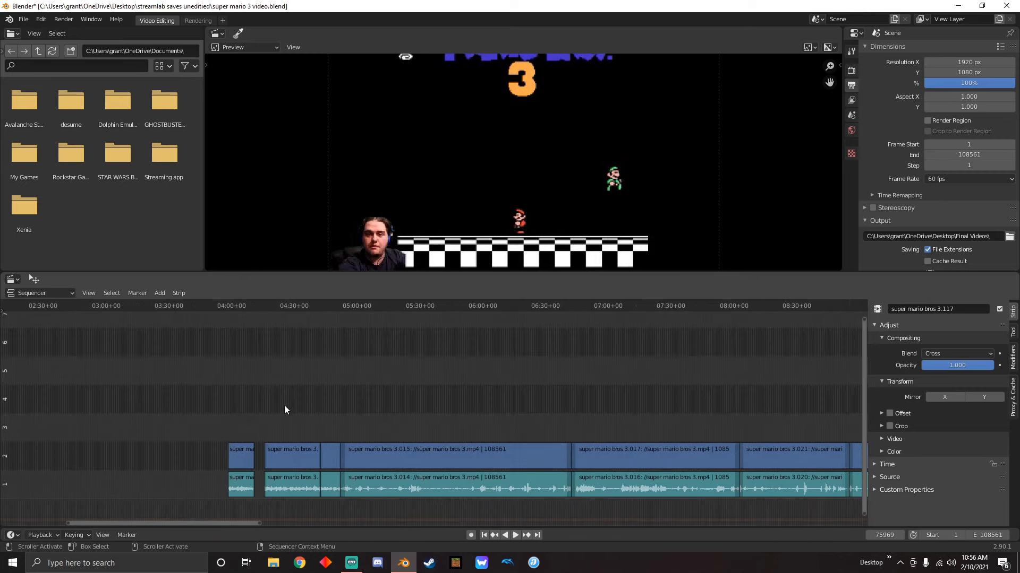
middle_click_drag(331, 409, 517, 412)
scroll(514, 410, "up", 4)
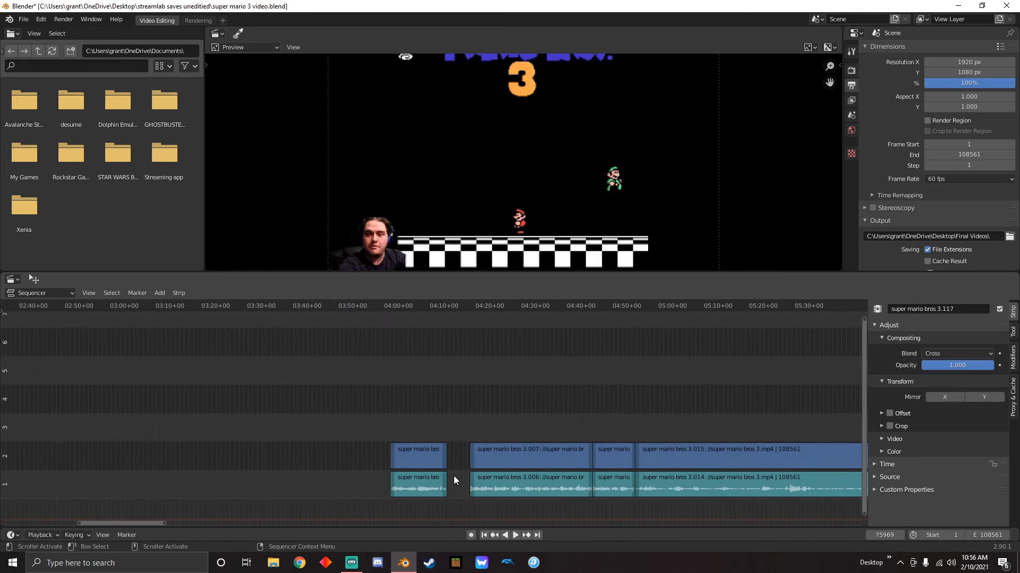
left_click_drag(419, 308, 446, 372)
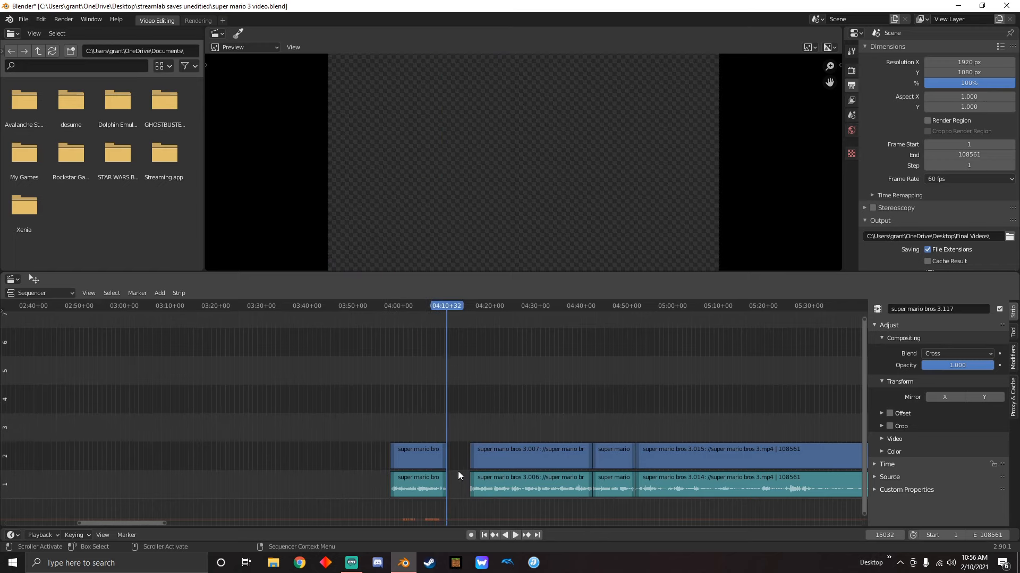
Slide the first gameplay clip and its sound back to start at about 03:40 and put the playhead at 03:54+14
left_click_drag(425, 419, 405, 510)
left_click_drag(425, 453, 344, 450)
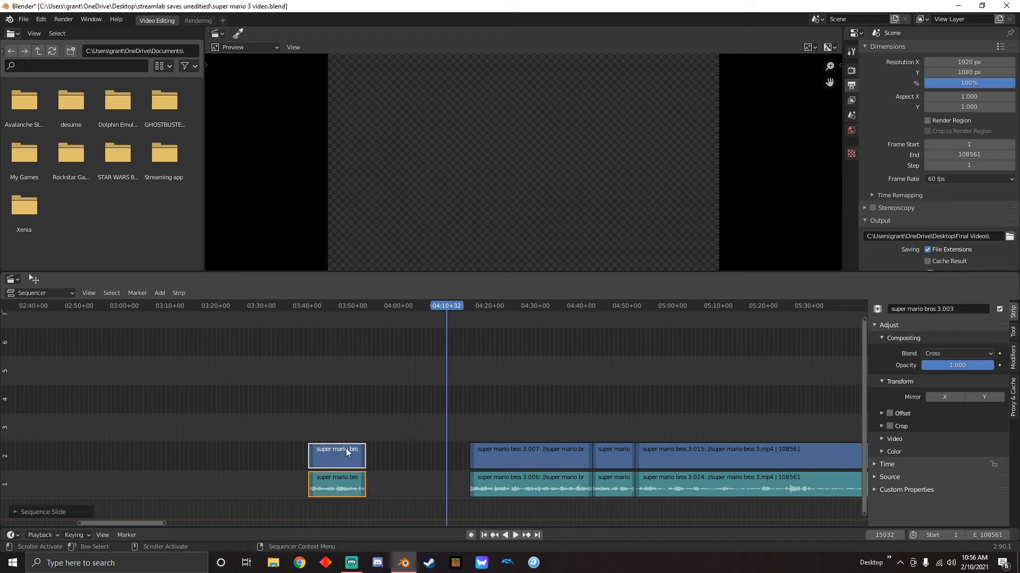
key("space")
left_click_drag(448, 304, 371, 381)
key("space")
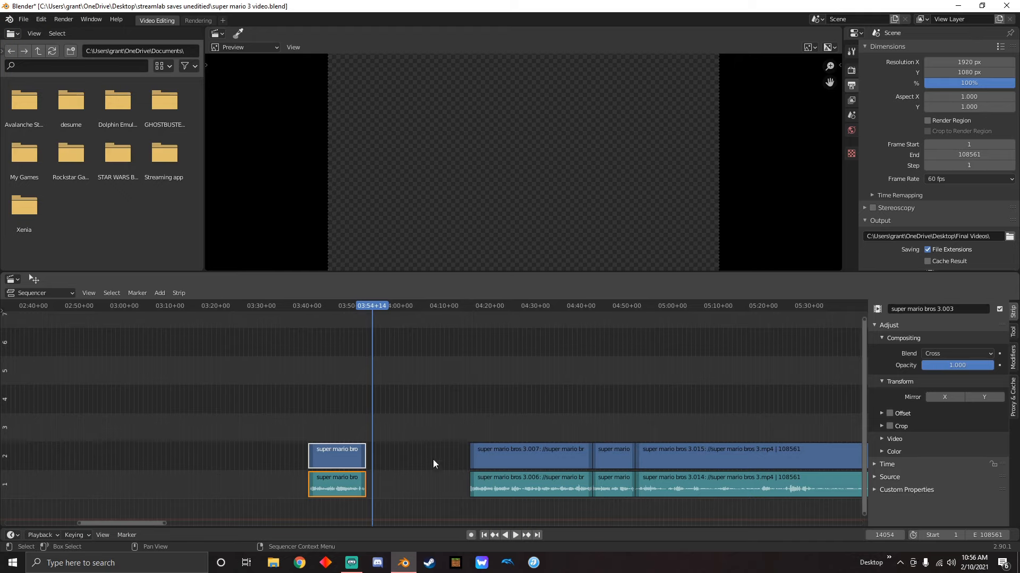
Add the 2 tones Headquarters video from the desktop's Intros & outros folder to the sequencer at the playhead, above the gameplay channels
left_click_drag(407, 14, 554, 17)
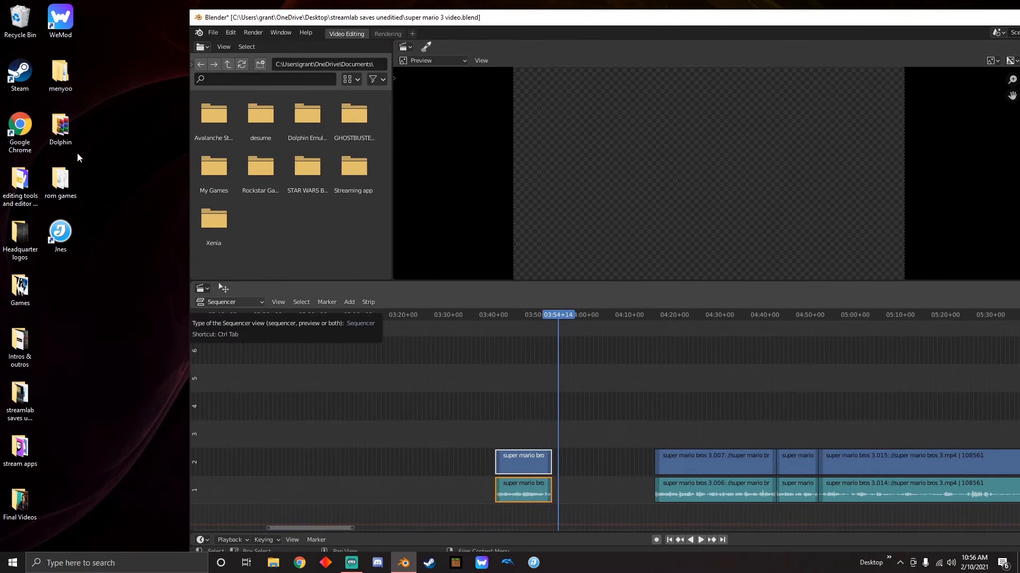
double_click(20, 345)
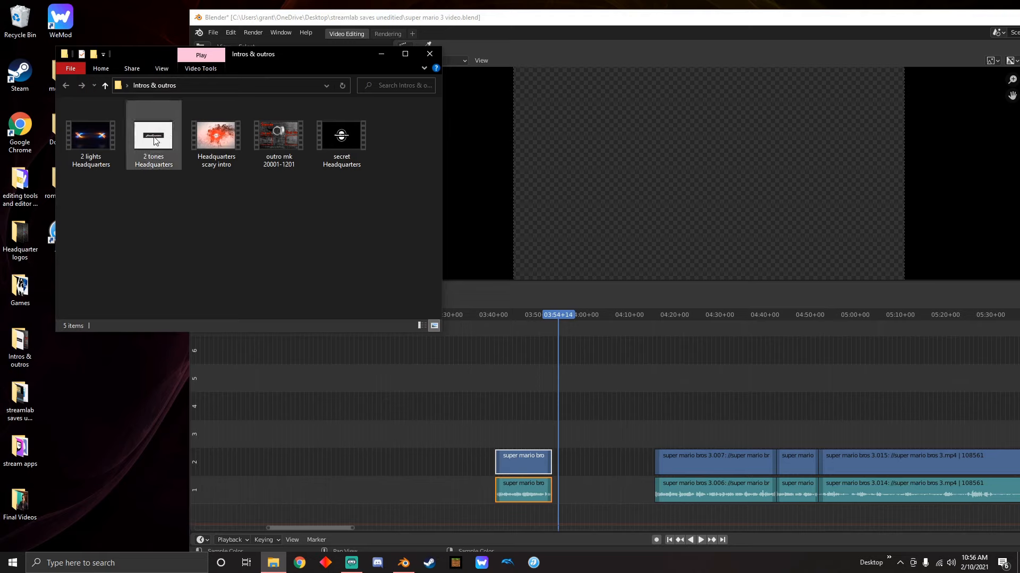
left_click_drag(154, 140, 576, 432)
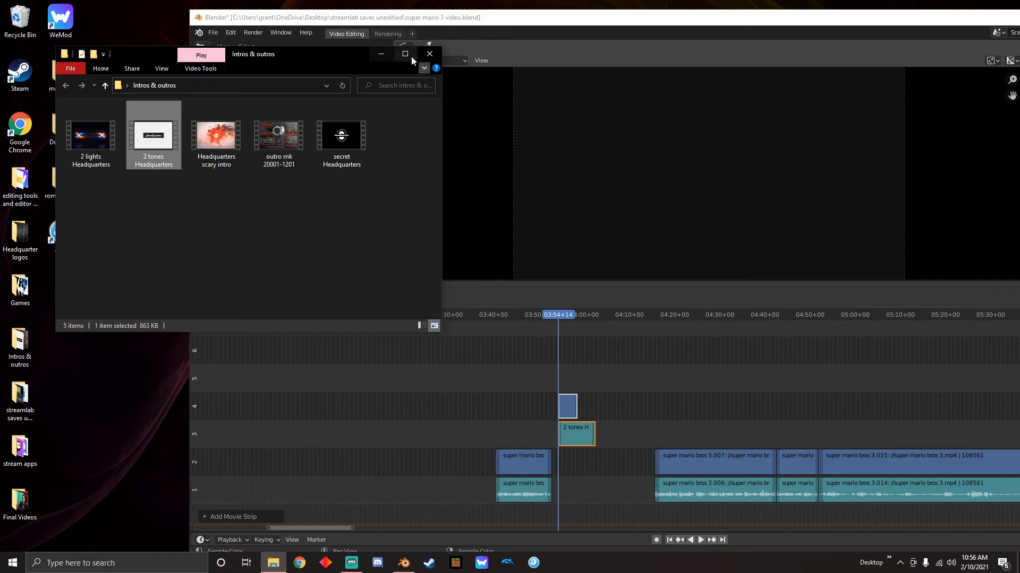
left_click(430, 54)
left_click_drag(581, 15, 493, 1)
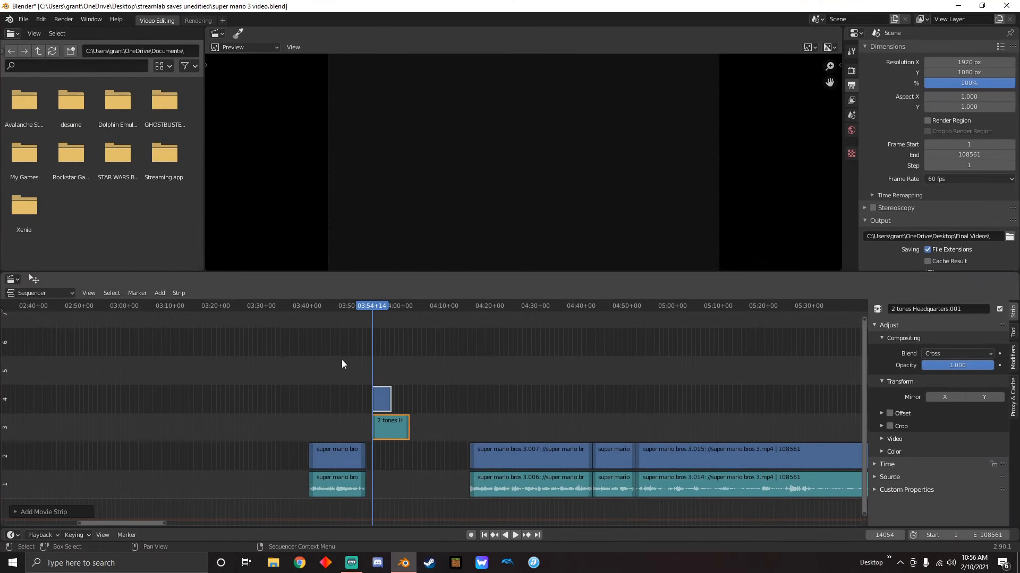
Move the 2 tones Headquarters video and sound strips together to channels 2 and 1, directly before the super mario bros 3.007 clip
left_click_drag(361, 361, 379, 407)
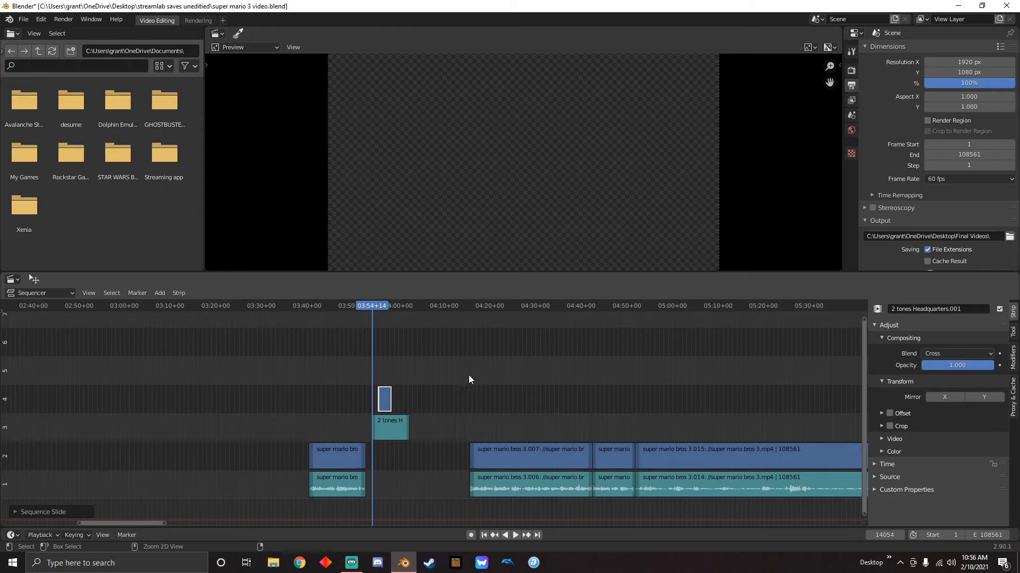
key("ctrl+z")
left_click_drag(383, 368, 422, 455)
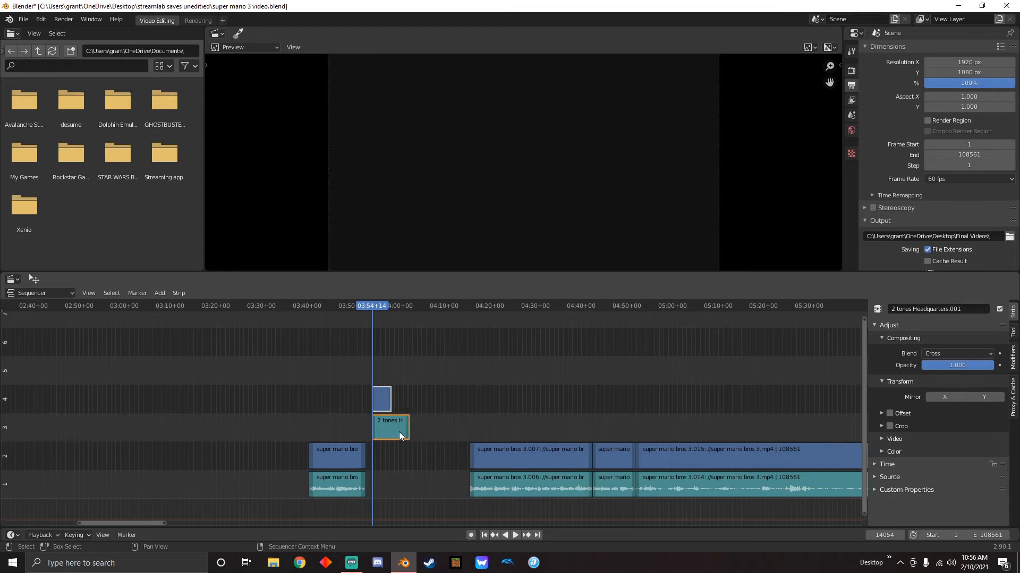
left_click_drag(384, 406, 443, 469)
Play back the 2 tones Headquarters intro up to the start of the following gameplay clip
left_click_drag(393, 308, 427, 314)
key("space")
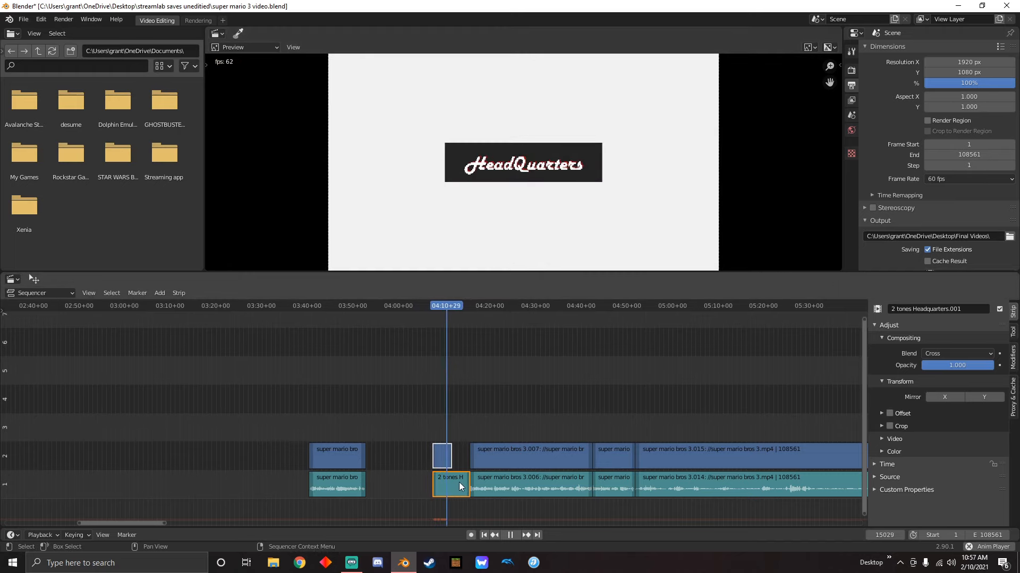
key("space")
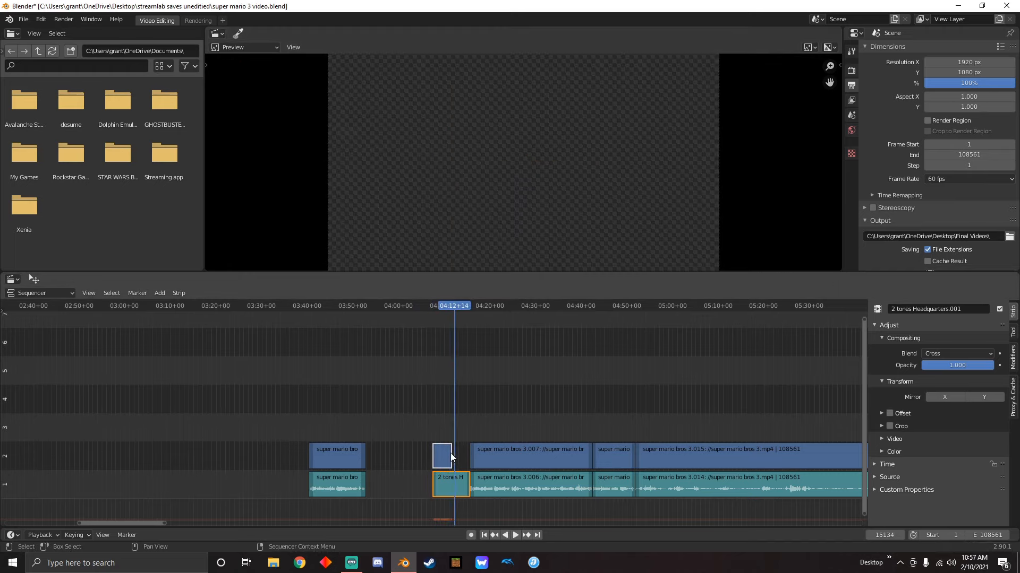
key("space")
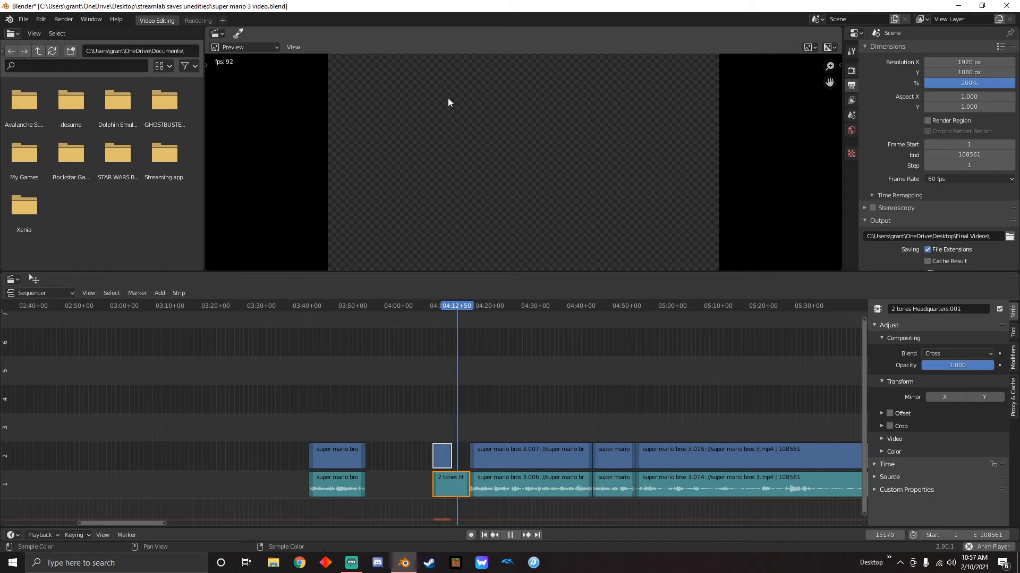
key("space")
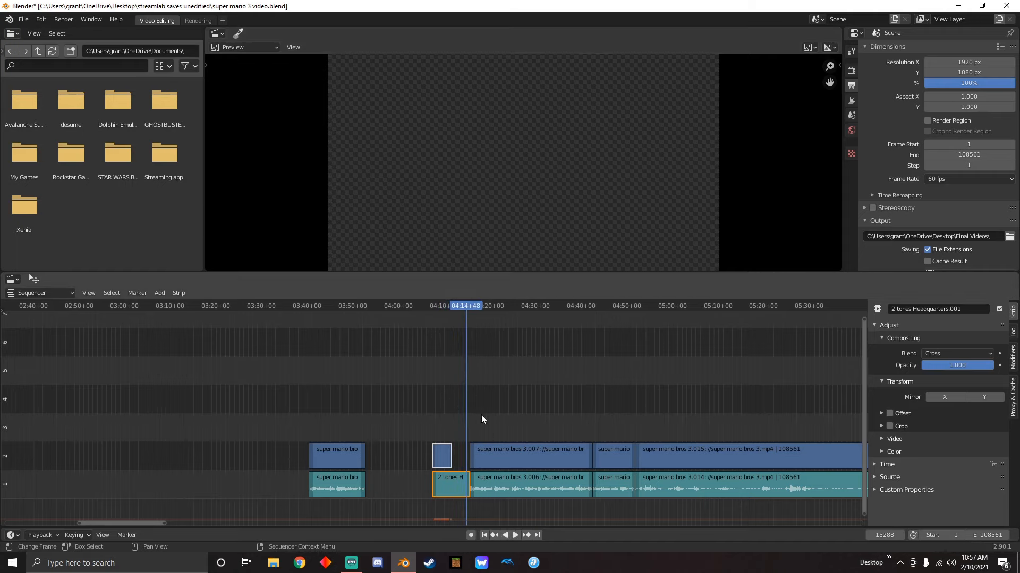
Shorten the 2 tones Headquarters sound strip so it ends together with the intro's video strip
scroll(477, 483, "up", 4)
scroll(510, 511, "up", 3)
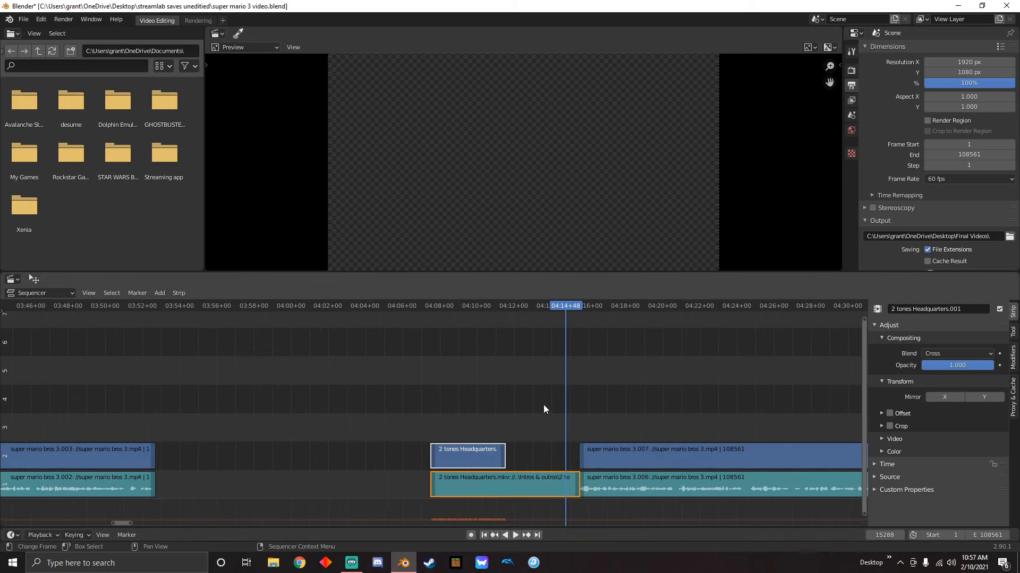
scroll(451, 413, "up", 5)
left_click(403, 456)
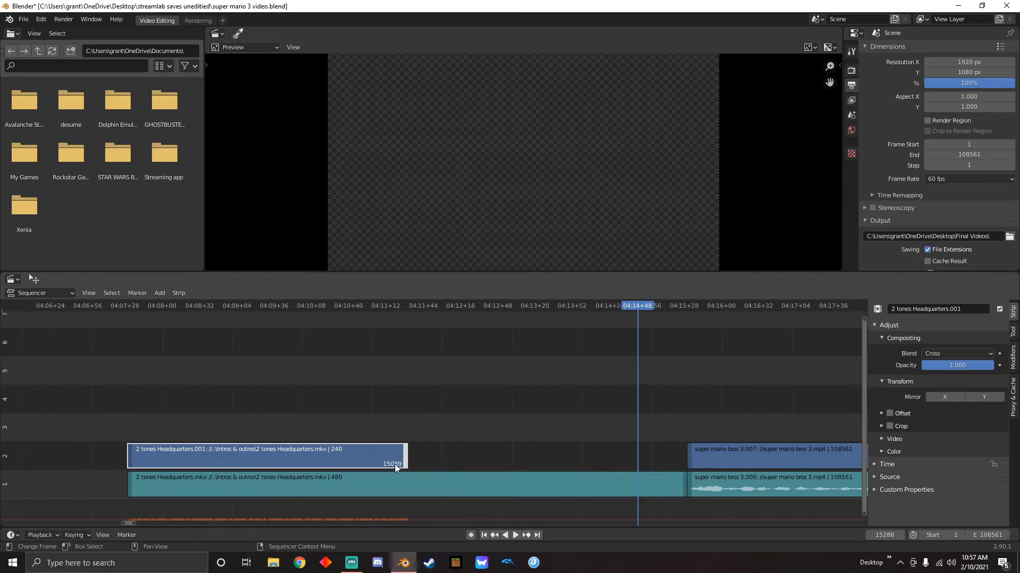
left_click_drag(684, 484, 406, 480)
left_click(482, 466)
left_click(406, 455)
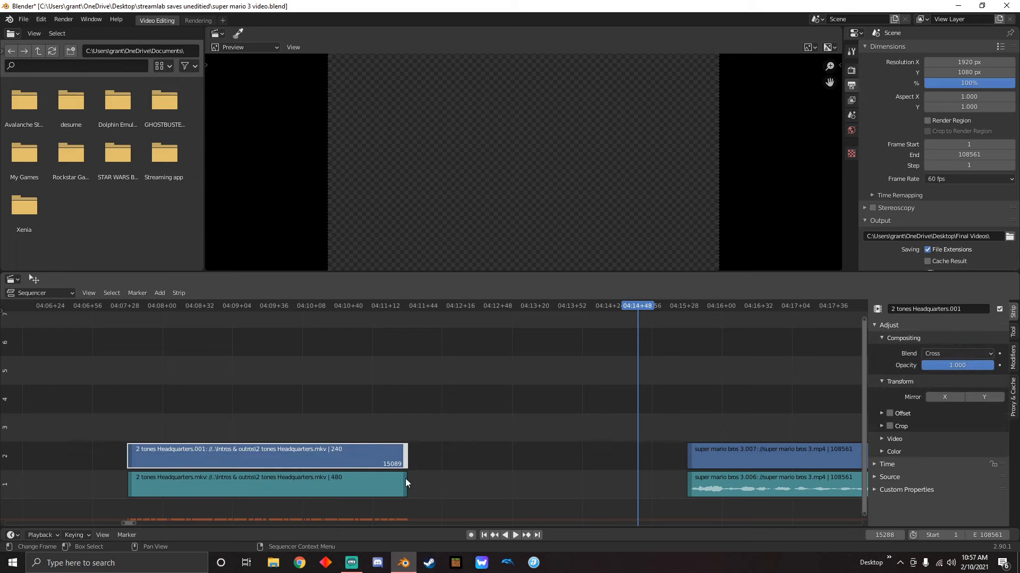
left_click(406, 479)
left_click(467, 445)
scroll(474, 437, "down", 20)
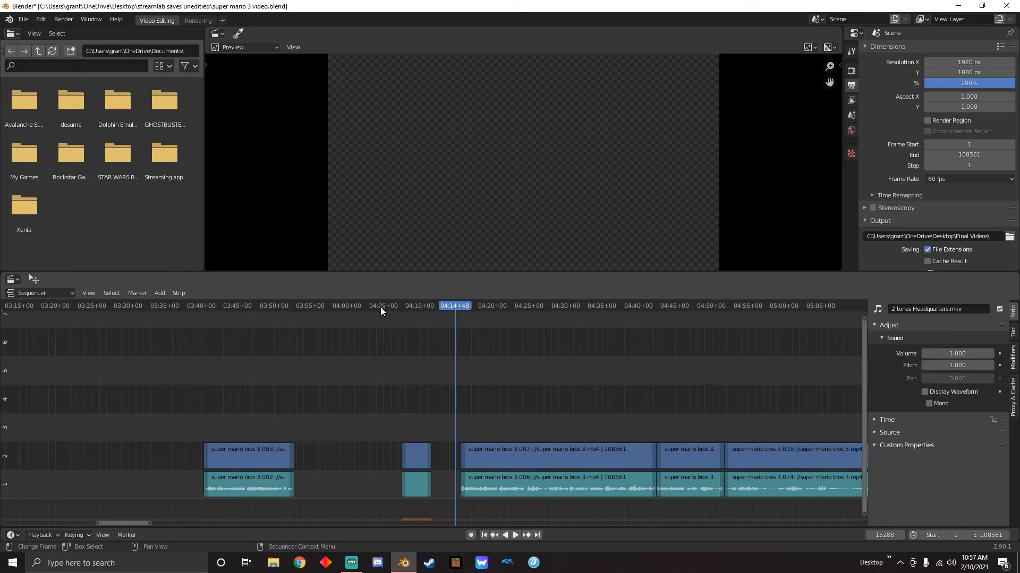
Move the trimmed intro strips up against the super mario bros 3.007 clip and butt the first gameplay clip against the intro's start
left_click(380, 307)
left_click_drag(407, 392, 426, 509)
key("g")
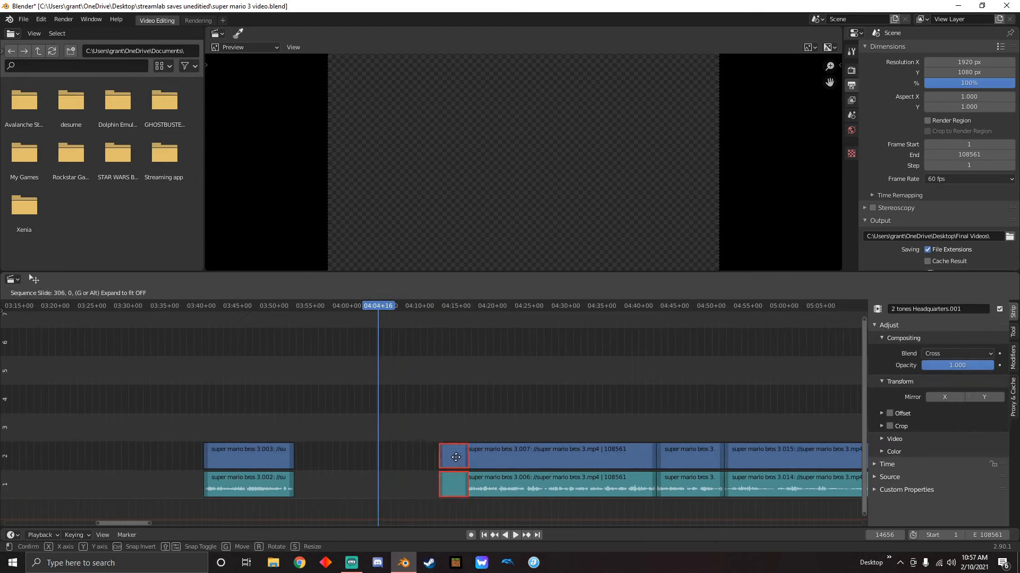
left_click(448, 458)
left_click_drag(370, 307, 166, 366)
left_click_drag(256, 458, 433, 466)
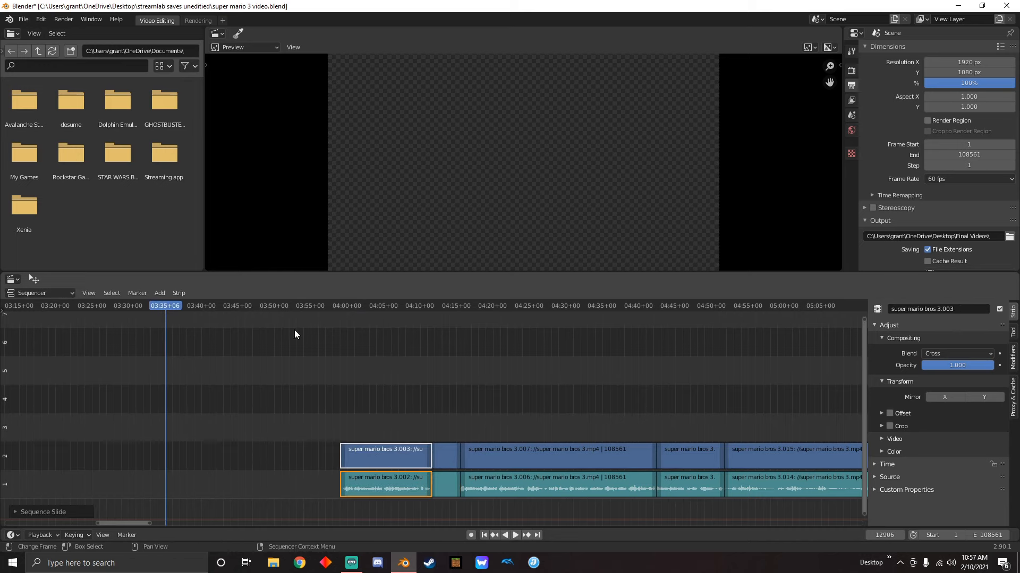
Play back the cut from the first gameplay clip into the 2 tones Headquarters intro
left_click(402, 307)
key("space")
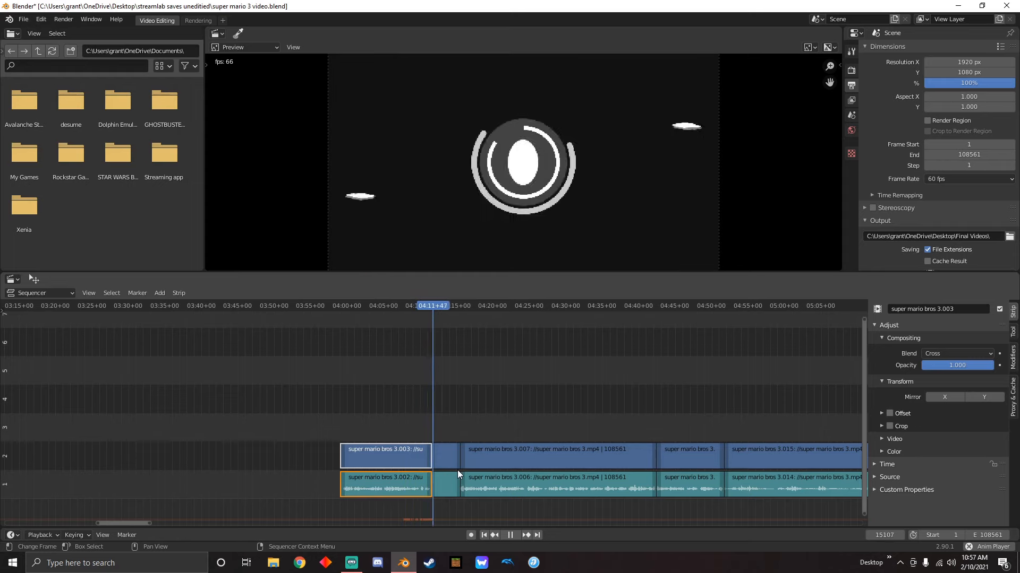
key("space")
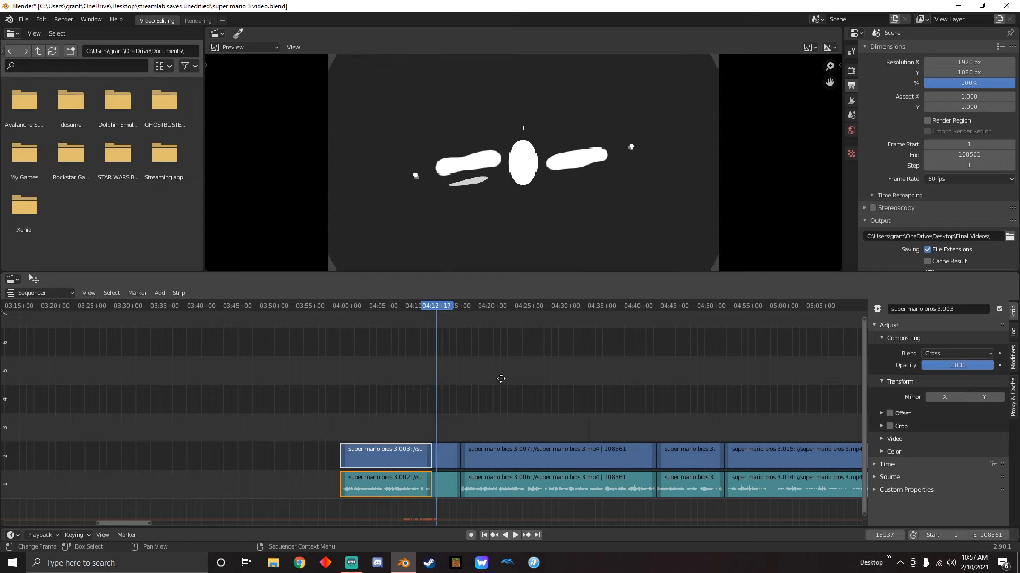
Display the waveform of the 2 tones Headquarters sound strip, make it mono and set its volume to 0.3
scroll(488, 378, "up", 5)
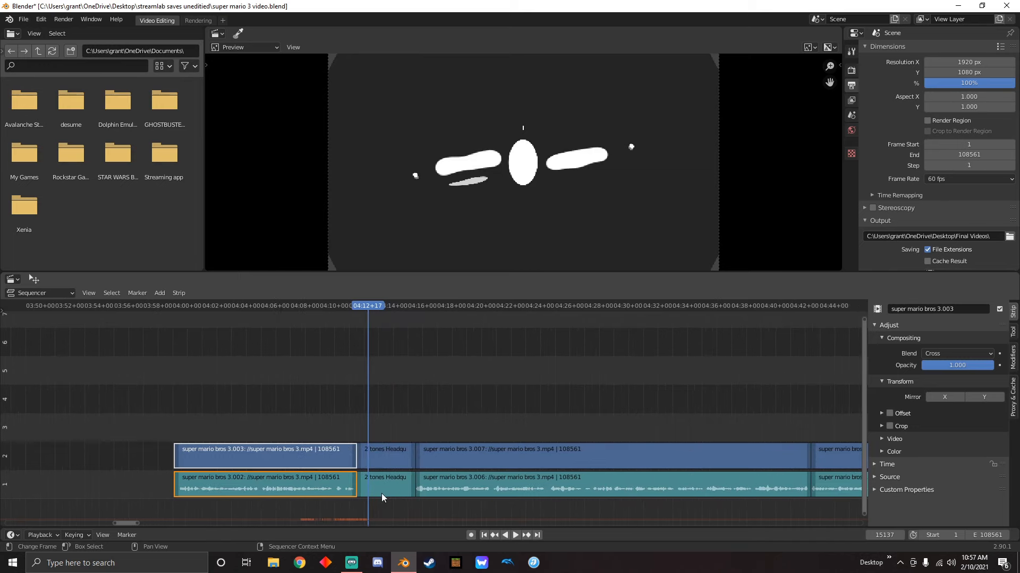
left_click(385, 485)
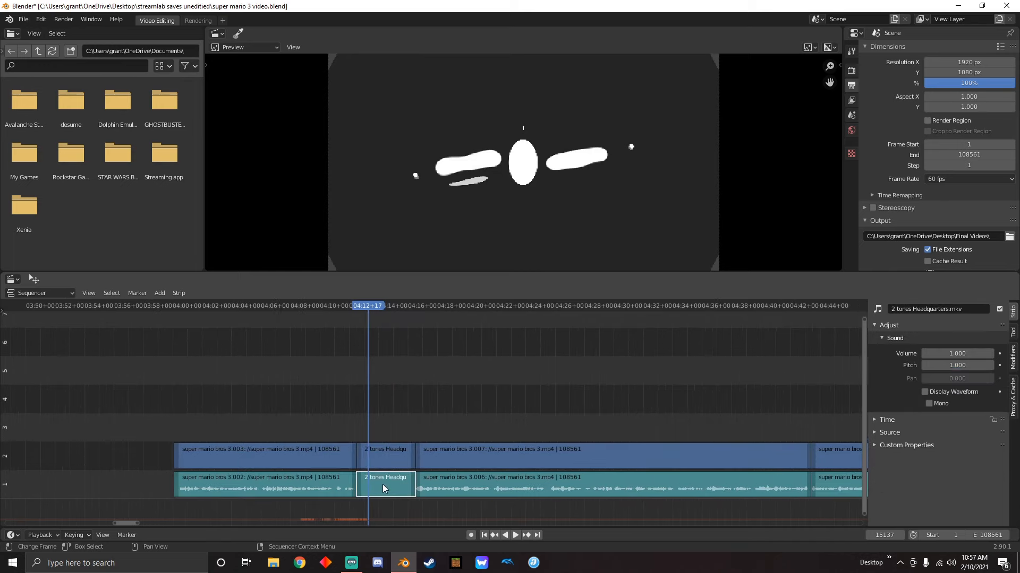
left_click(925, 392)
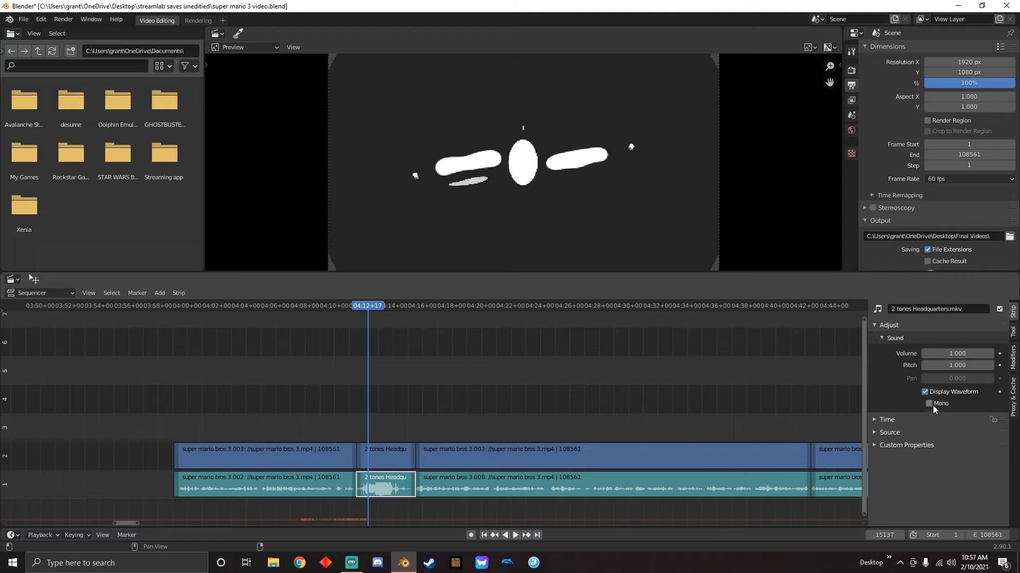
left_click(930, 404)
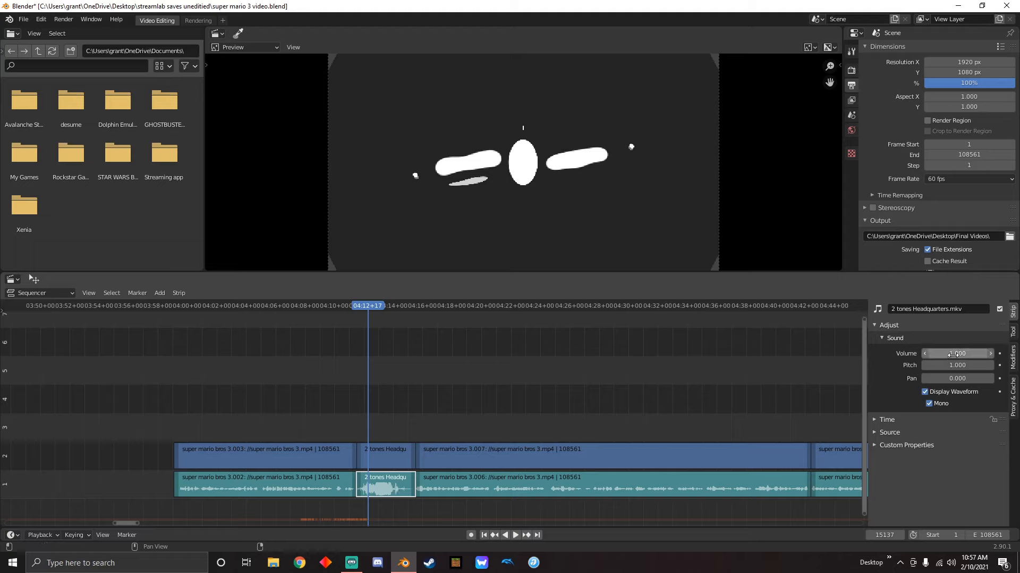
left_click_drag(954, 354, 924, 361)
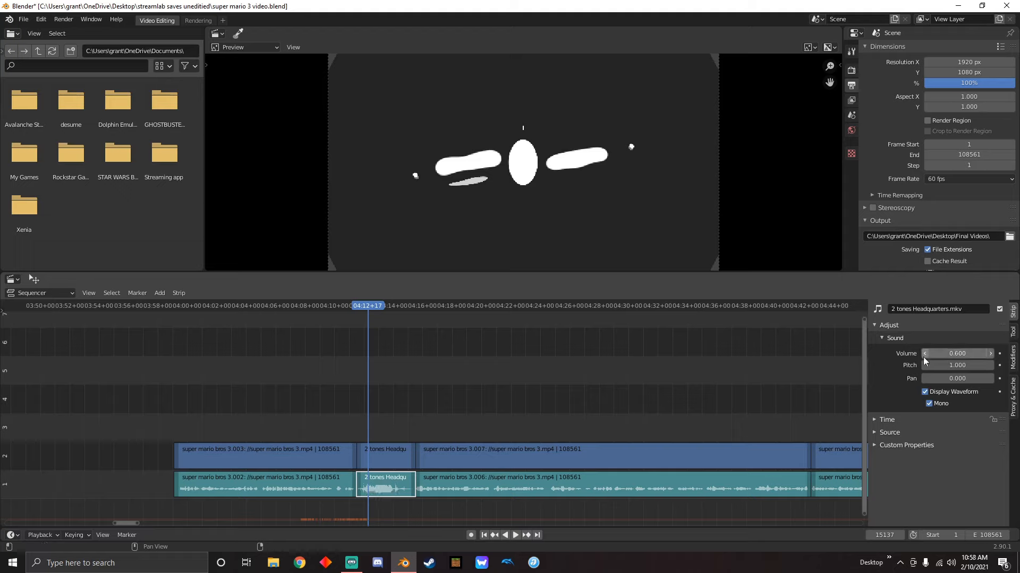
left_click(924, 357)
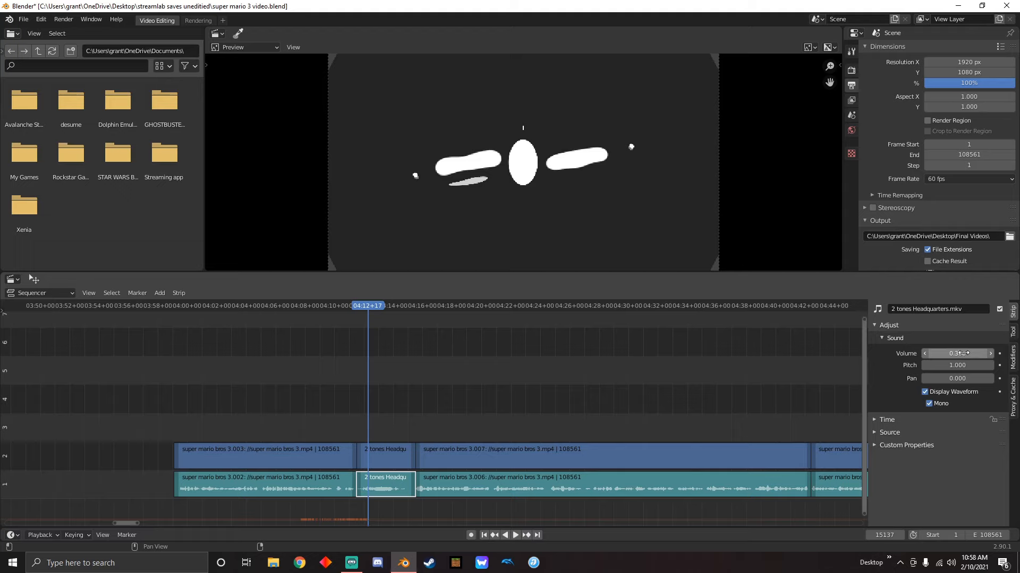
left_click_drag(956, 354, 927, 356)
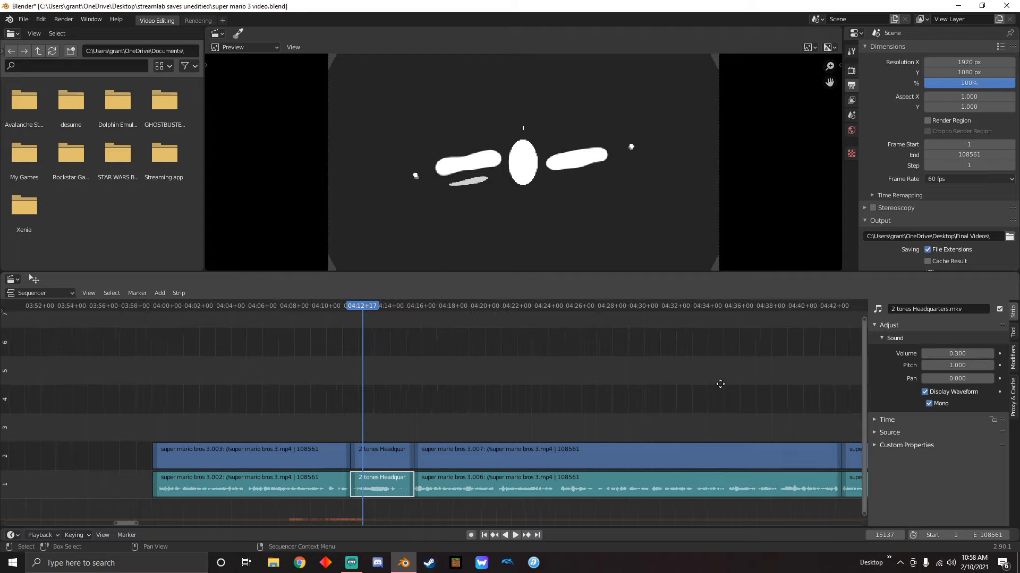
Look over the remaining clips on the timeline up to the end of the last gameplay clip
scroll(690, 377, "down", 5)
scroll(556, 418, "down", 20)
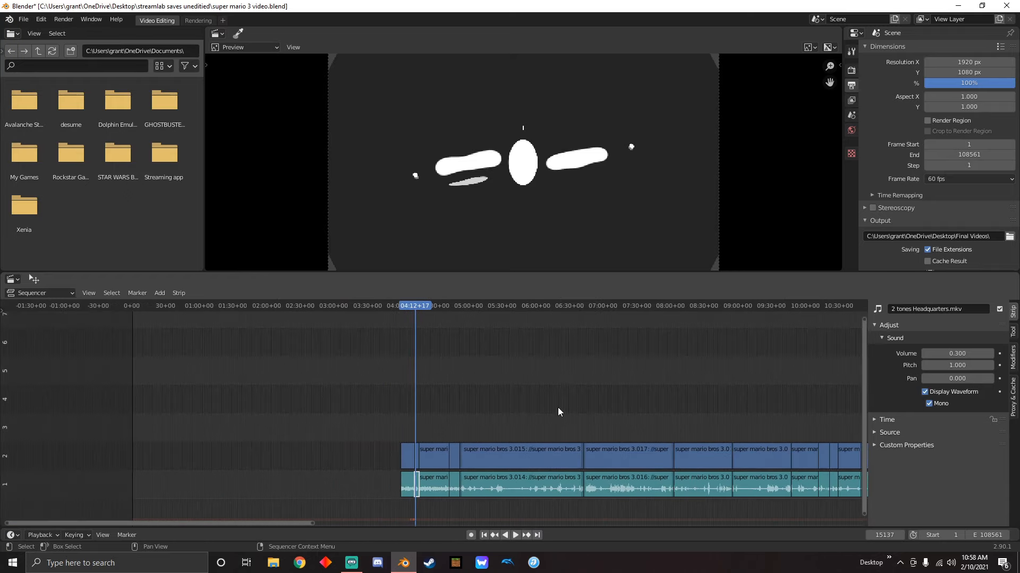
middle_click_drag(716, 383, 620, 380)
scroll(660, 451, "right", 4, "ctrl")
scroll(667, 464, "up", 6)
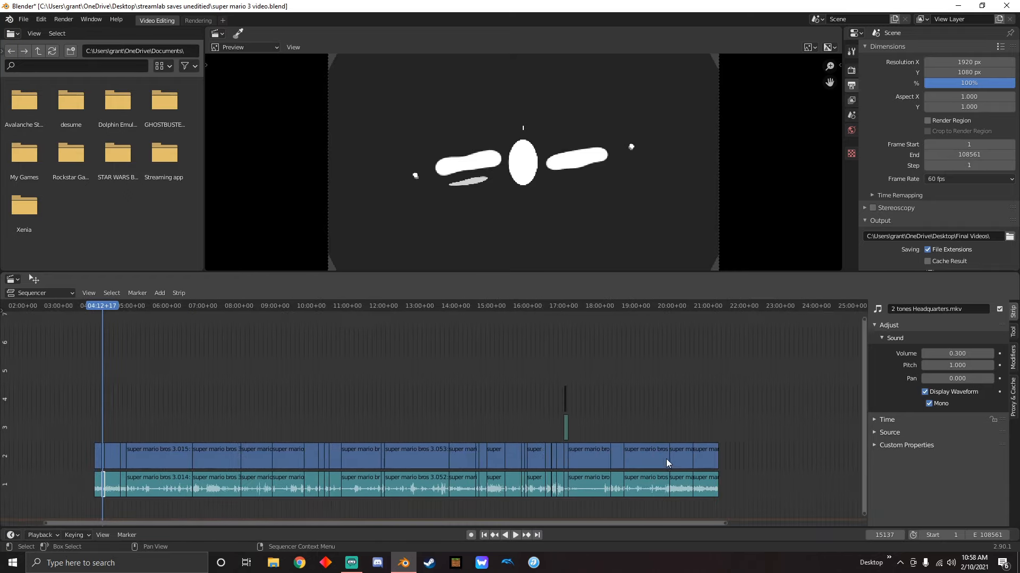
scroll(710, 445, "up", 8)
middle_click_drag(781, 421, 536, 383)
scroll(585, 467, "up", 11)
middle_click_drag(645, 431, 501, 443)
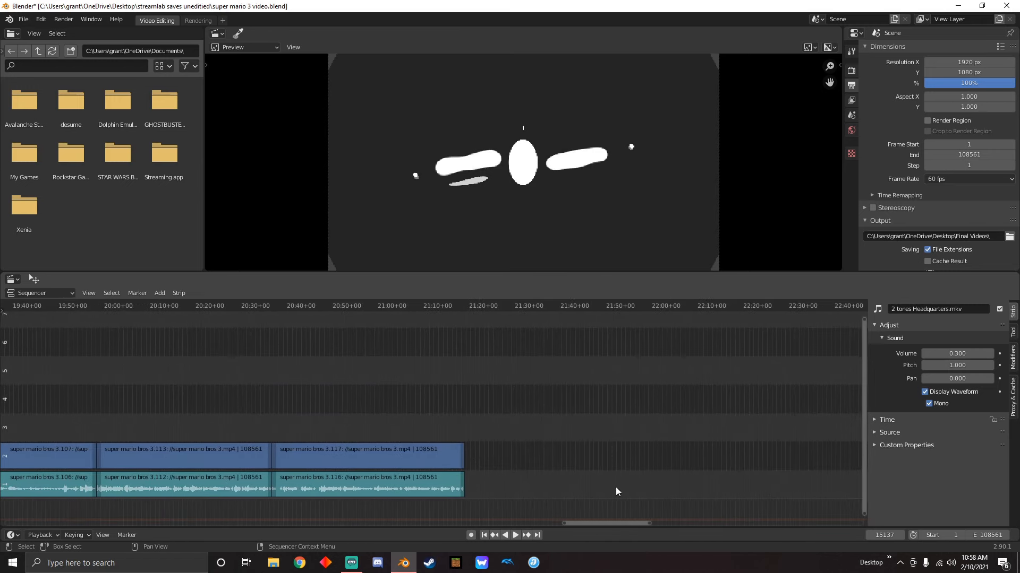
Add the outro mk 20001-1201 video from the Intros & outros folder at 21:16+36, just after the last gameplay clip
left_click_drag(401, 9, 552, 12)
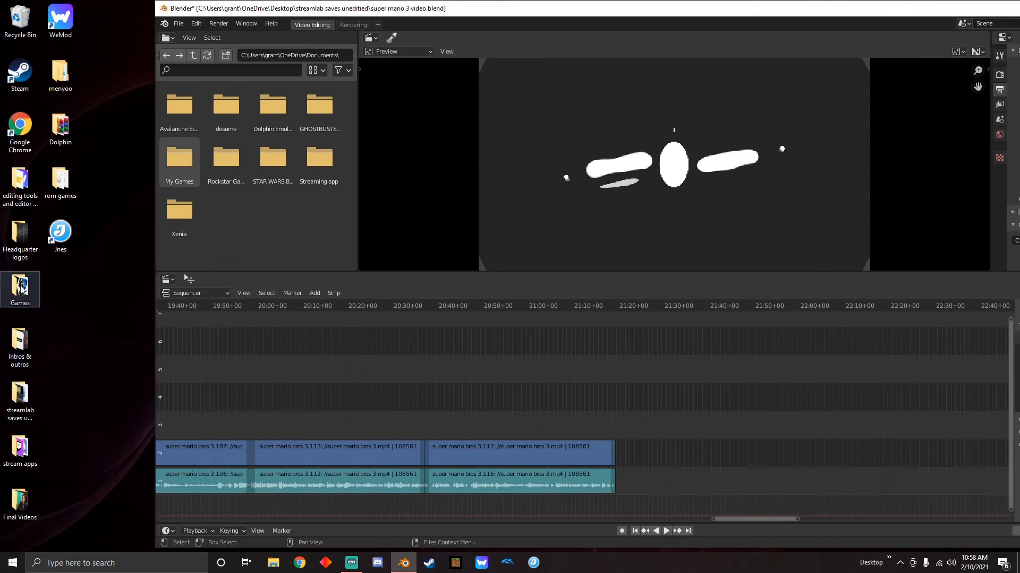
double_click(19, 344)
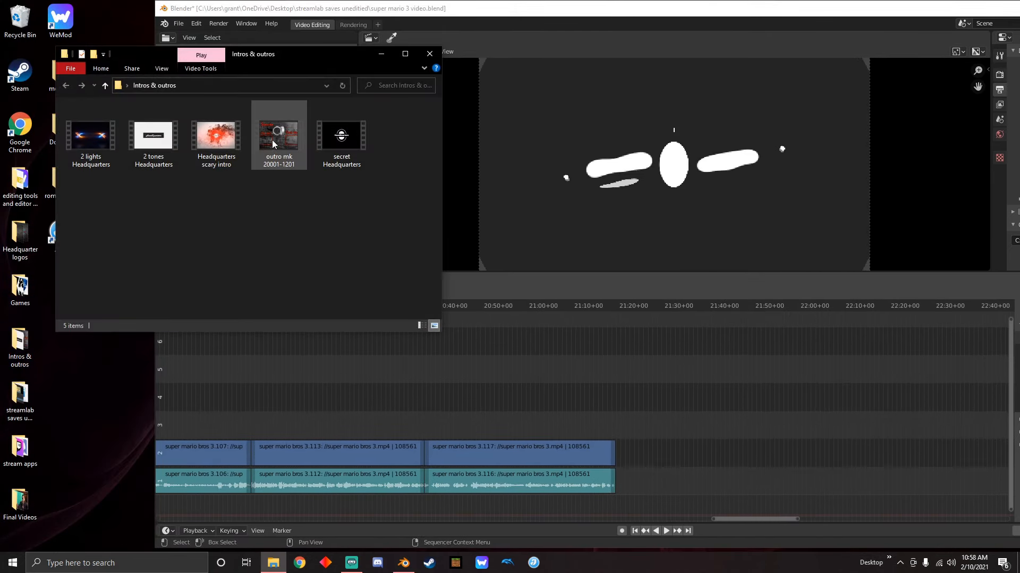
left_click_drag(273, 143, 633, 421)
left_click_drag(625, 471, 329, 228)
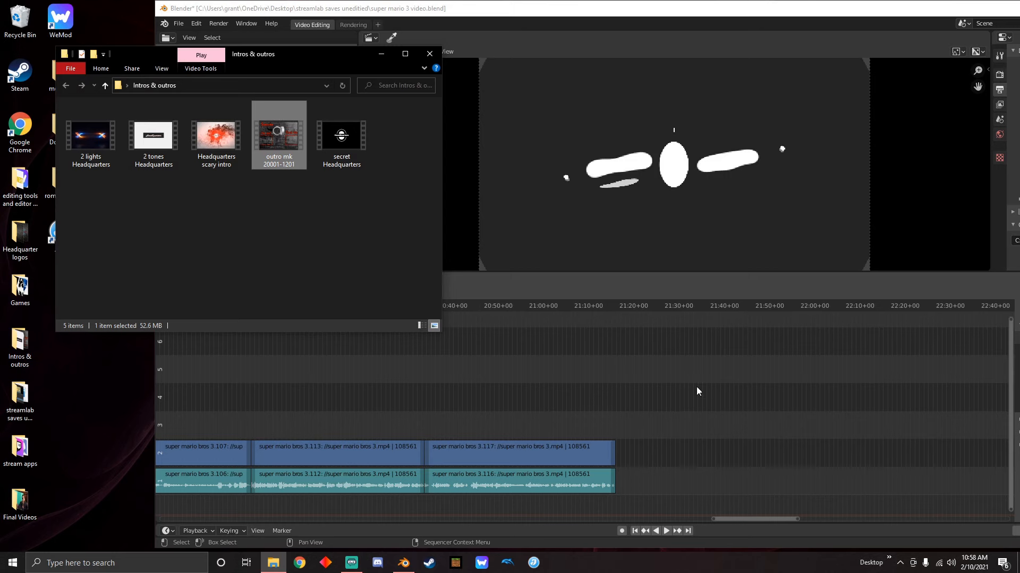
mouse_move(612, 307)
left_mouse_down()
mouse_move(612, 298)
mouse_move(619, 319)
left_mouse_up()
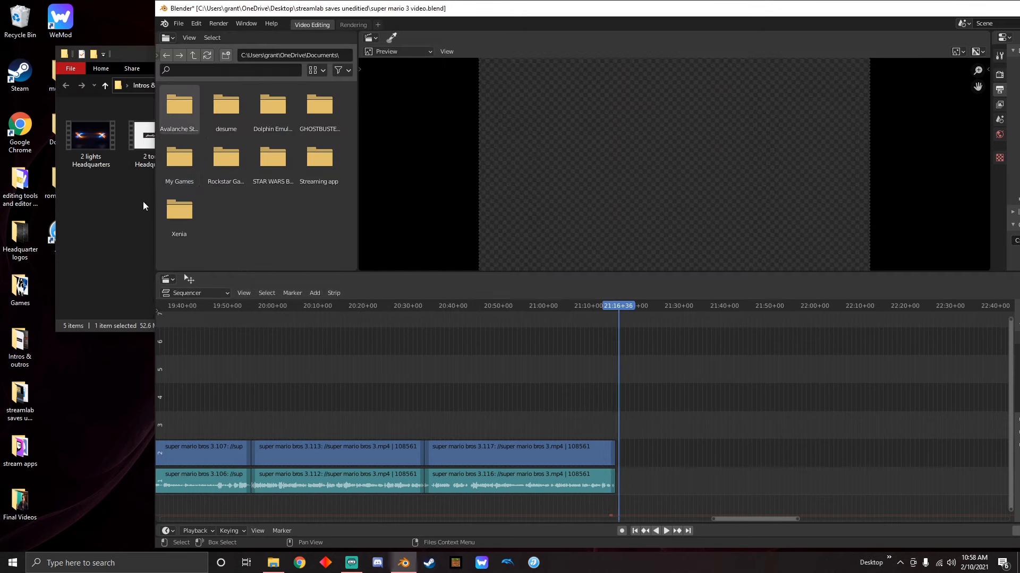
left_click(147, 193)
left_click_drag(271, 139, 632, 491)
left_click(380, 53)
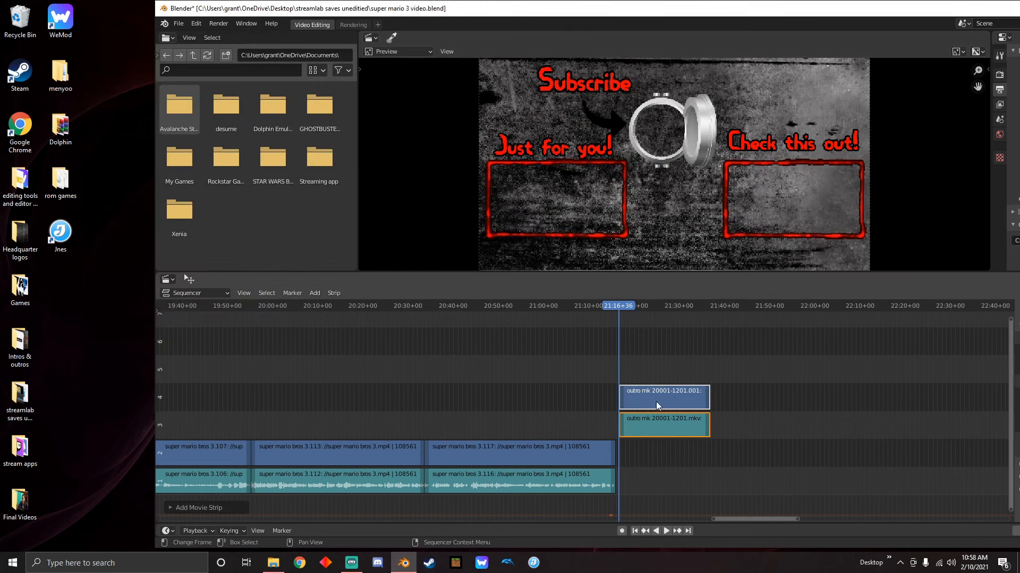
Move the outro video and sound strips onto channels 2 and 1, directly against the last gameplay clip, and maximize the window
left_click_drag(657, 402, 656, 458)
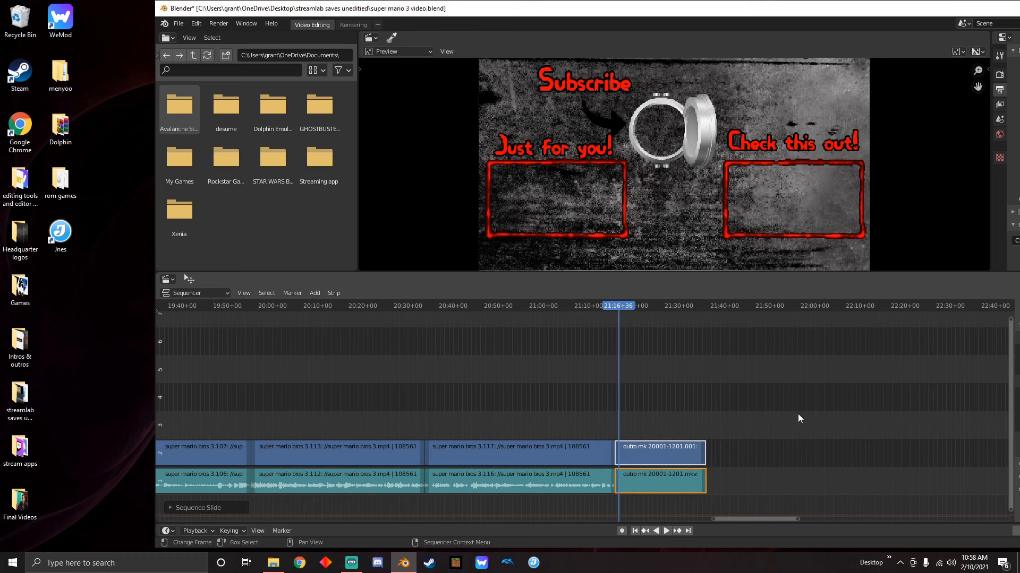
middle_click_drag(734, 417, 594, 368)
double_click(558, 9)
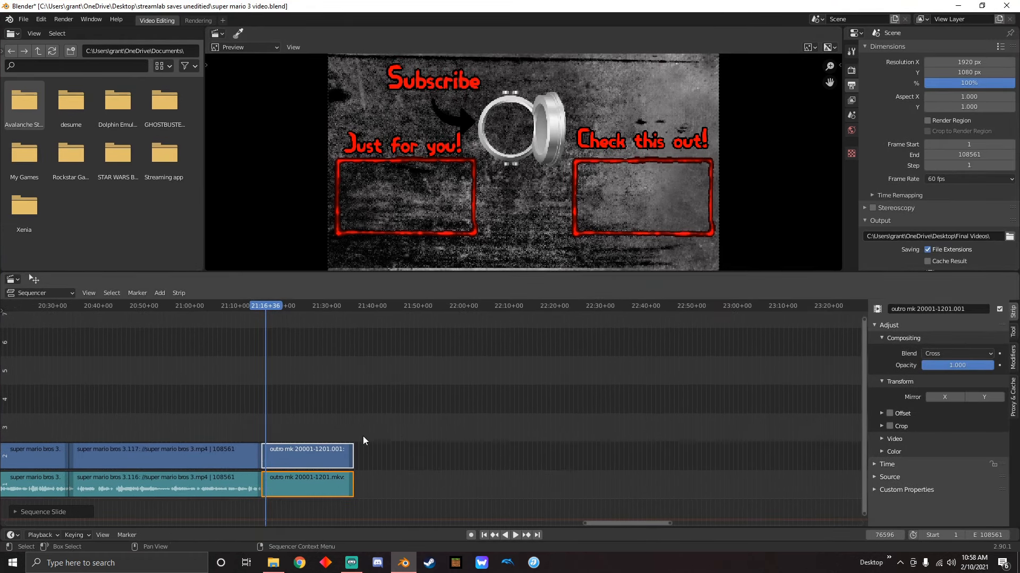
Make the outro sound strip mono, display its waveform, set its volume to 0.3 and briefly play it back
left_click(439, 486)
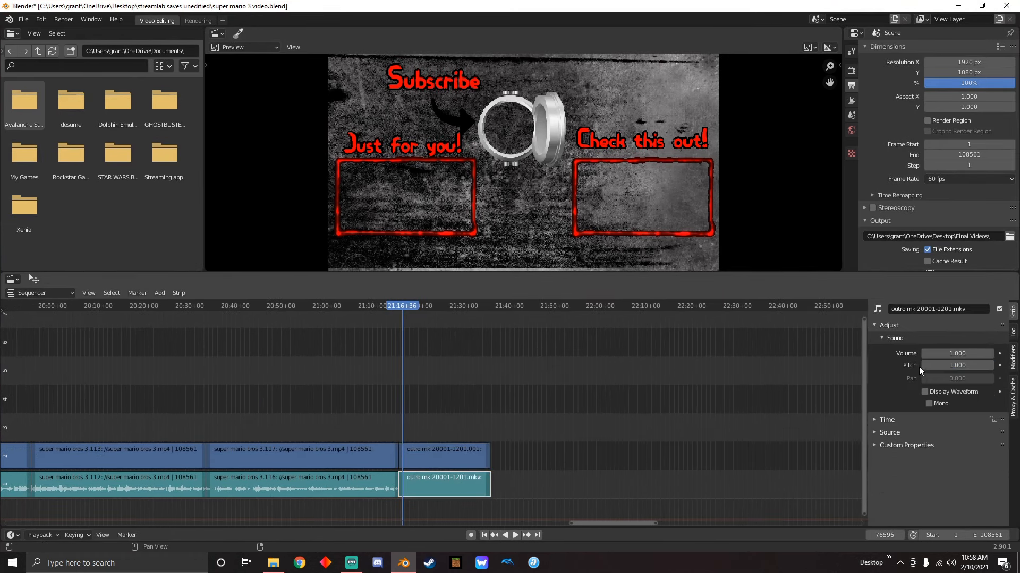
left_click(929, 404)
mouse_move(958, 354)
left_mouse_down()
mouse_move(929, 353)
mouse_move(938, 354)
left_mouse_up()
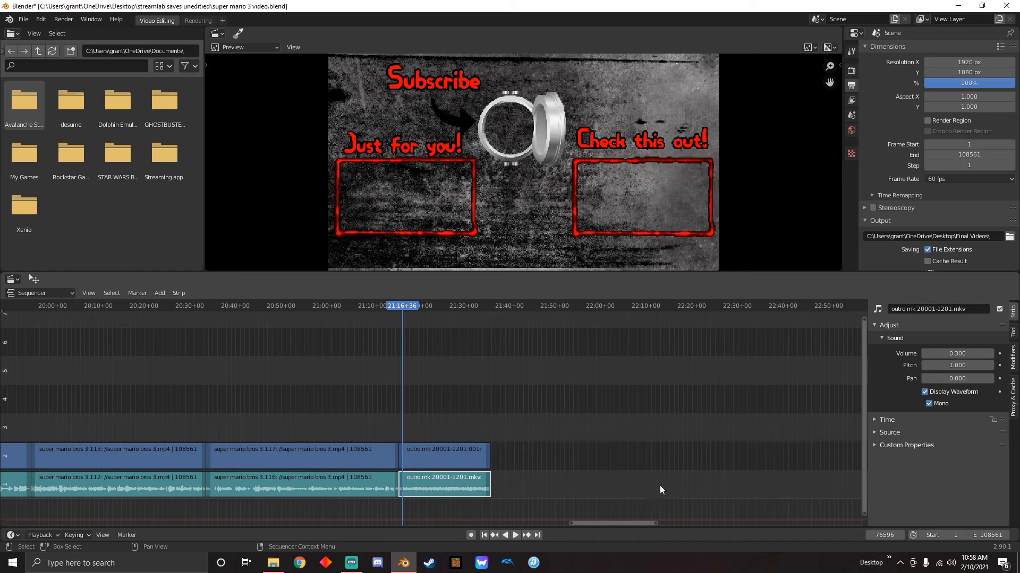
key("space")
key("space")
left_click(456, 406)
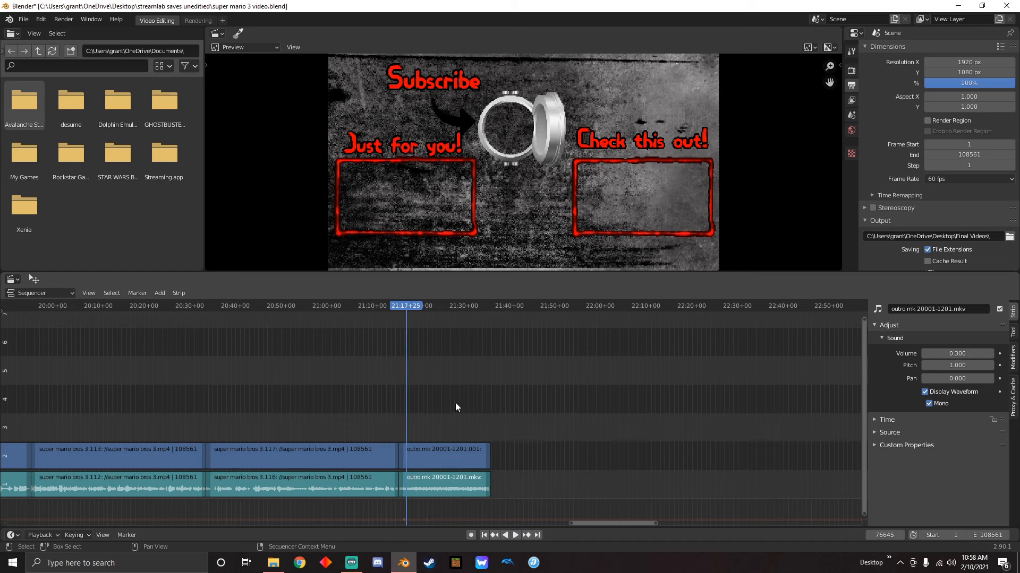
Examine the whole edit on the timeline, including the empty stretches before the first clip and after the outro
scroll(517, 422, "down", 15)
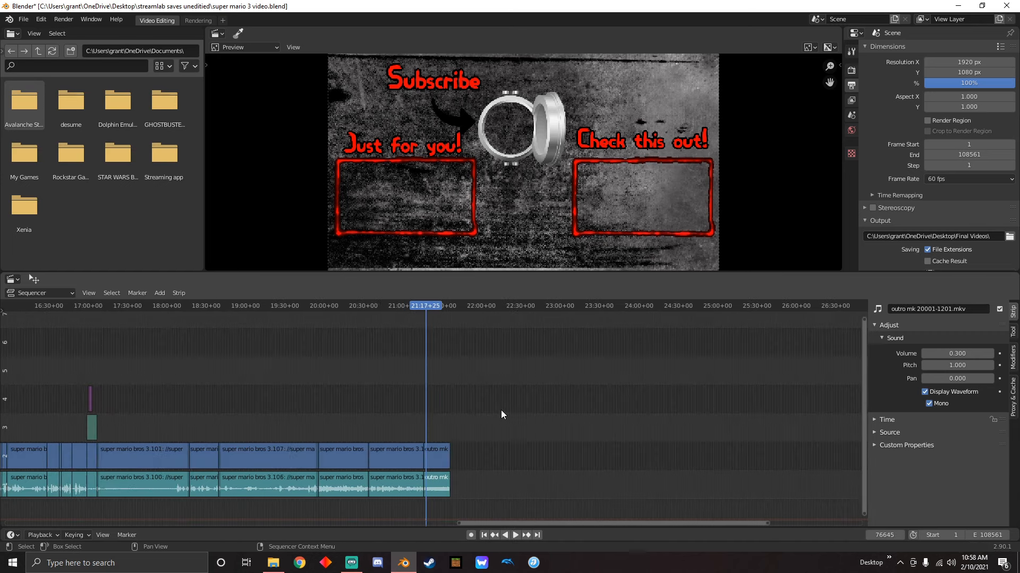
scroll(443, 342, "up", 5)
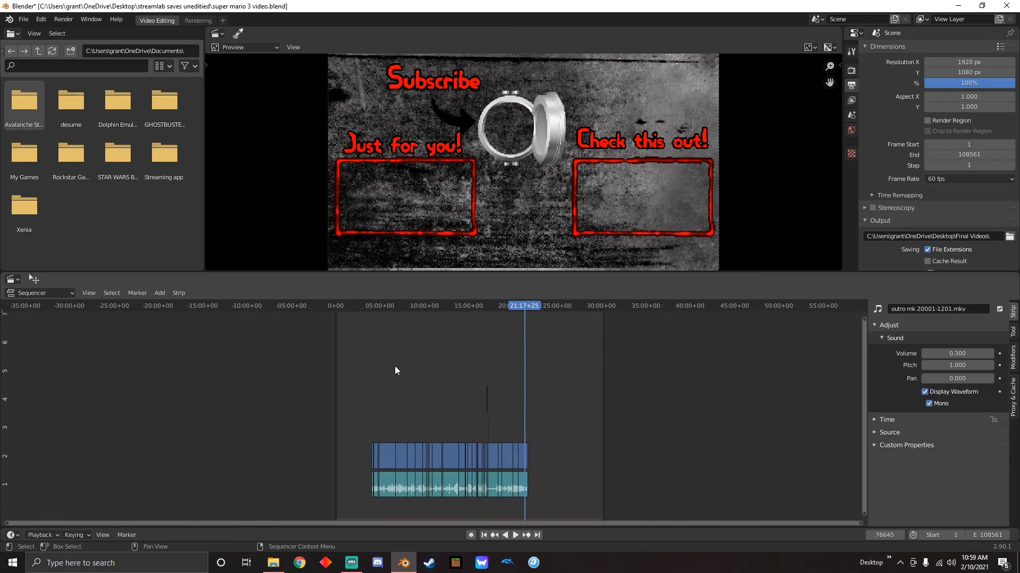
left_click(282, 307)
scroll(308, 351, "up", 3)
middle_click_drag(350, 361, 458, 380)
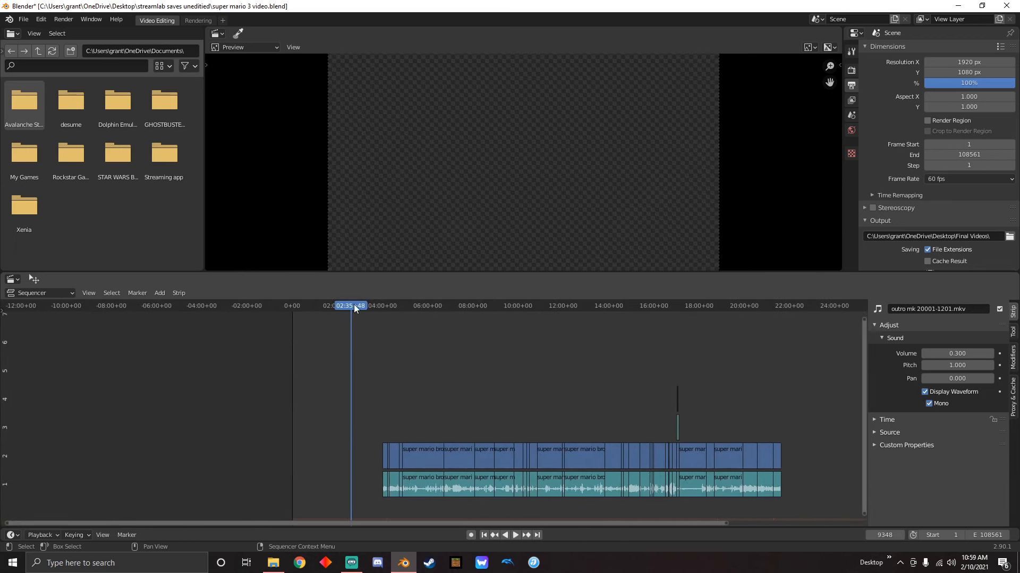
left_click_drag(354, 304, 335, 348)
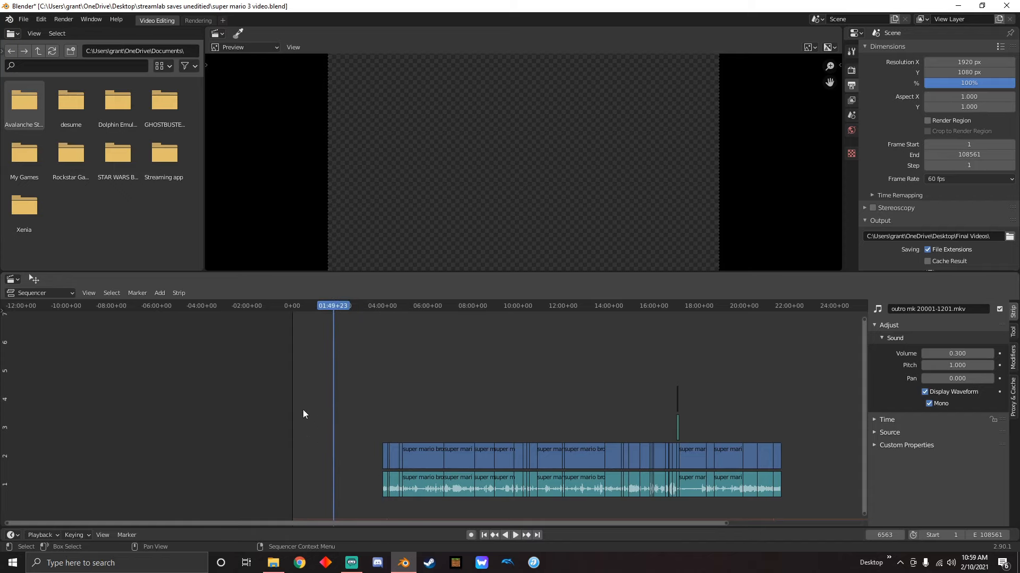
scroll(511, 405, "right", 5, "ctrl")
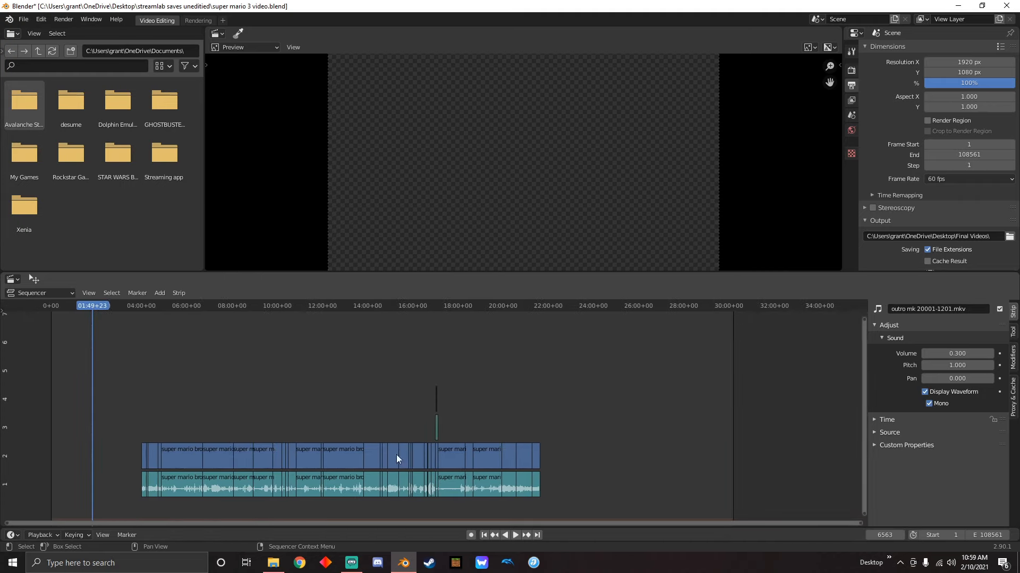
left_click_drag(547, 305, 646, 351)
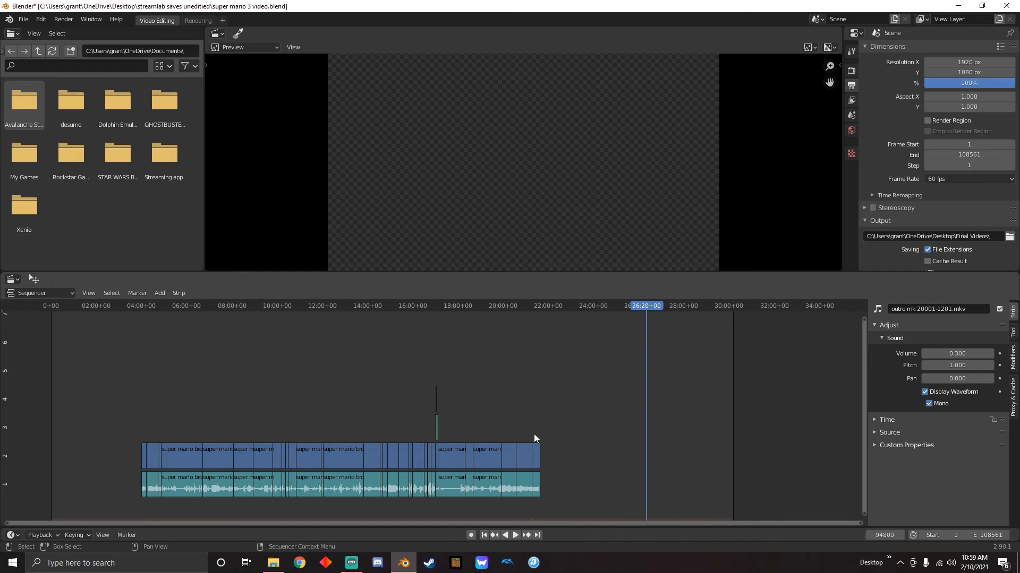
middle_click_drag(292, 358, 578, 348)
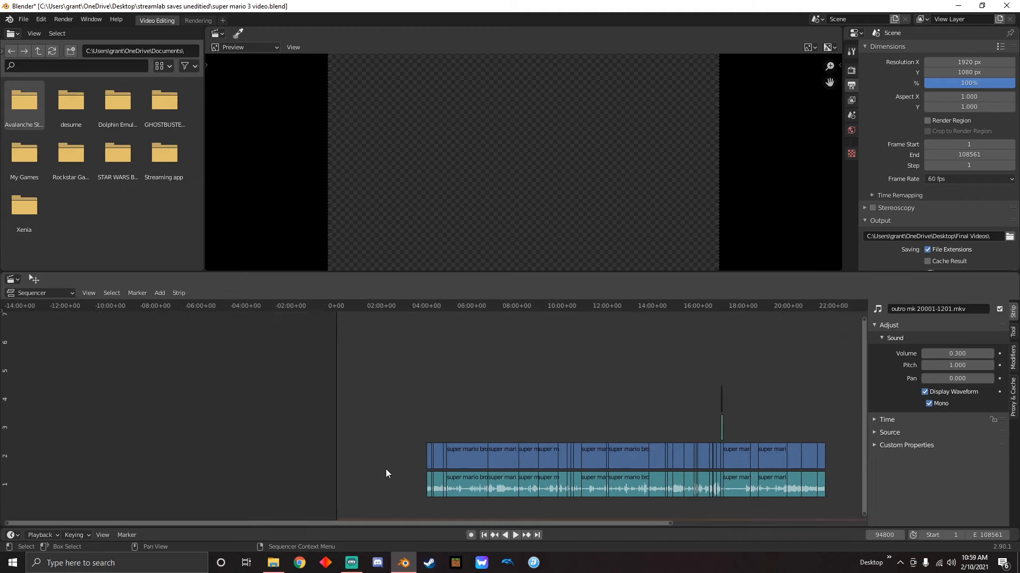
middle_click_drag(644, 367, 530, 358)
scroll(535, 365, "down", 12)
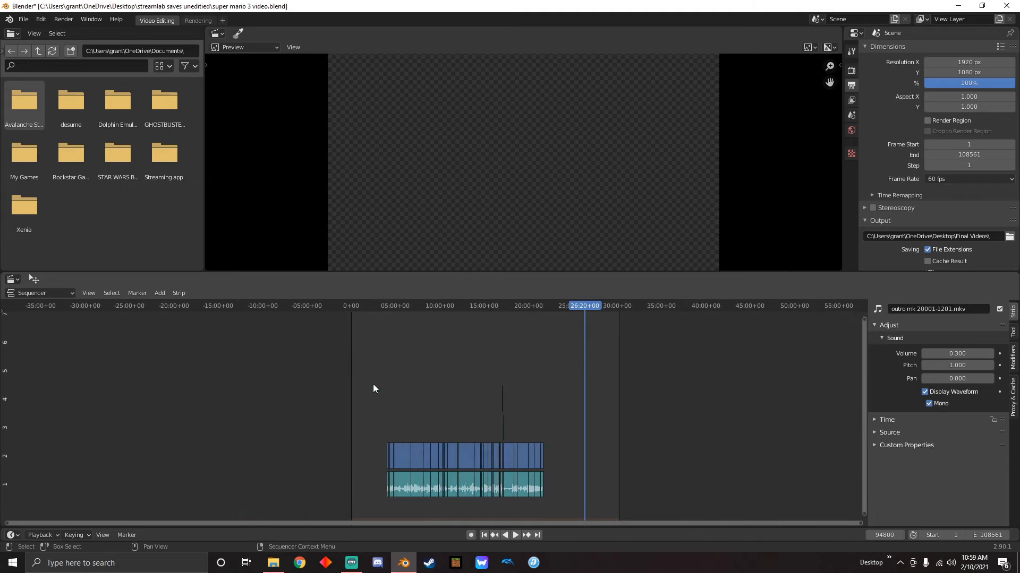
Select all strips and move them together to the beginning of the timeline, with the playhead at the first frame
left_click_drag(364, 347, 558, 505)
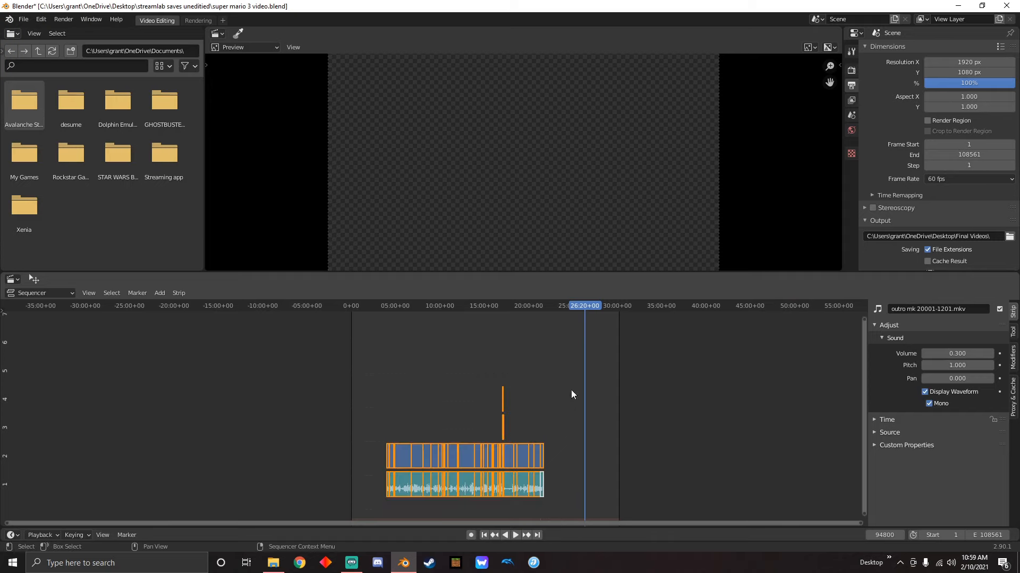
scroll(571, 394, "up", 5, "ctrl")
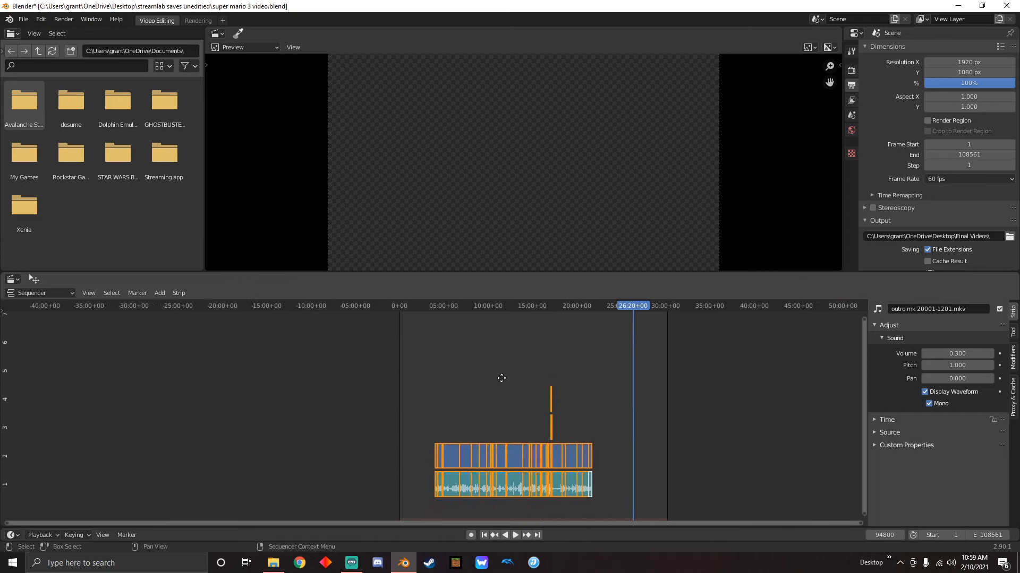
left_click(486, 534)
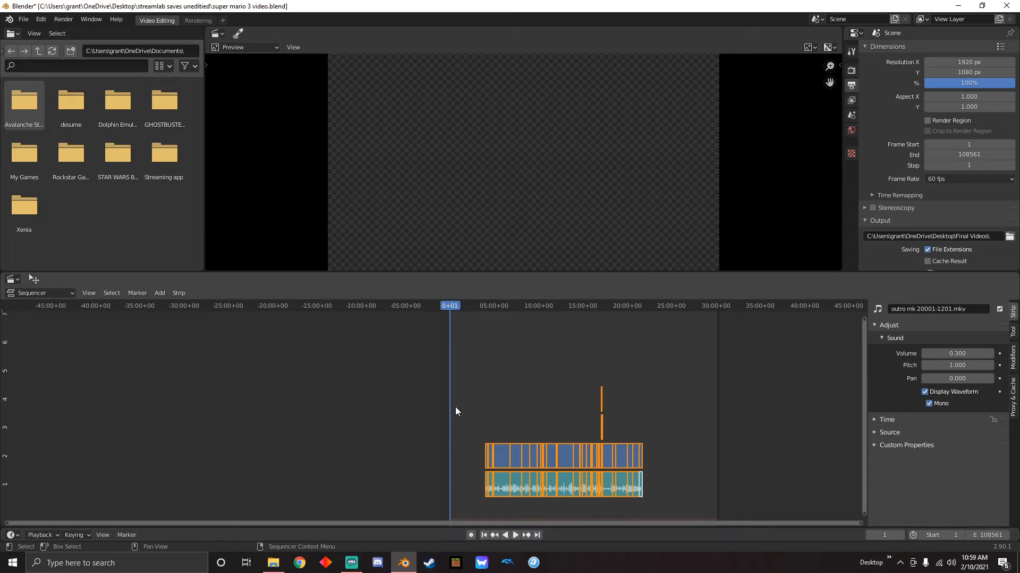
scroll(455, 407, "up", 5)
scroll(572, 469, "up", 8)
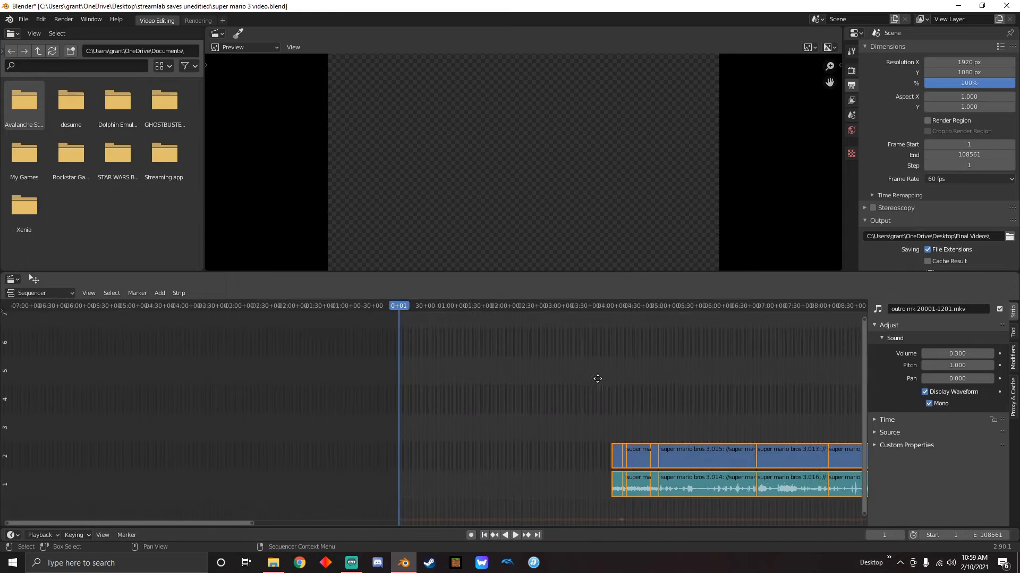
left_click(778, 464)
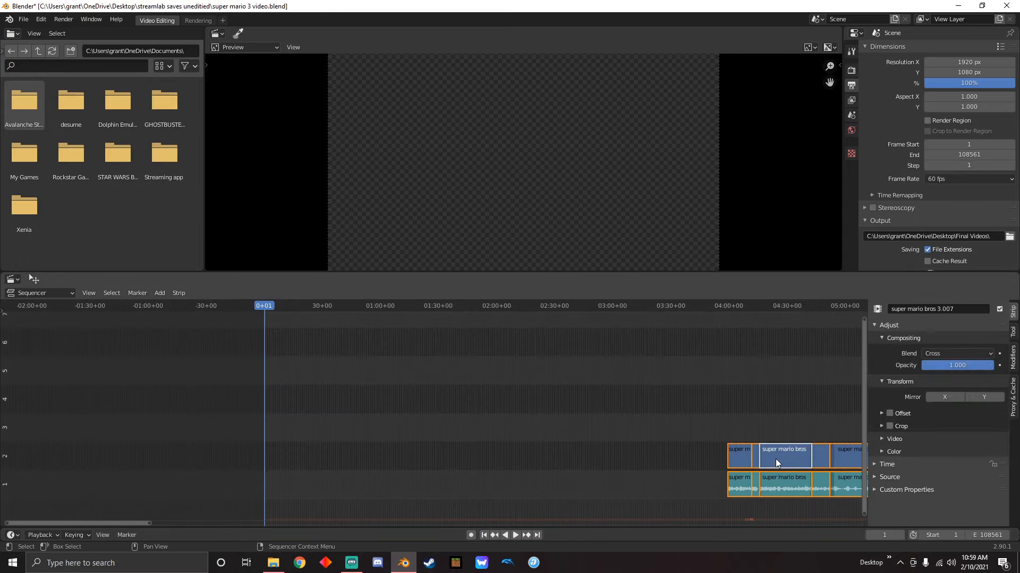
left_click_drag(782, 467, 320, 450)
left_click(275, 458)
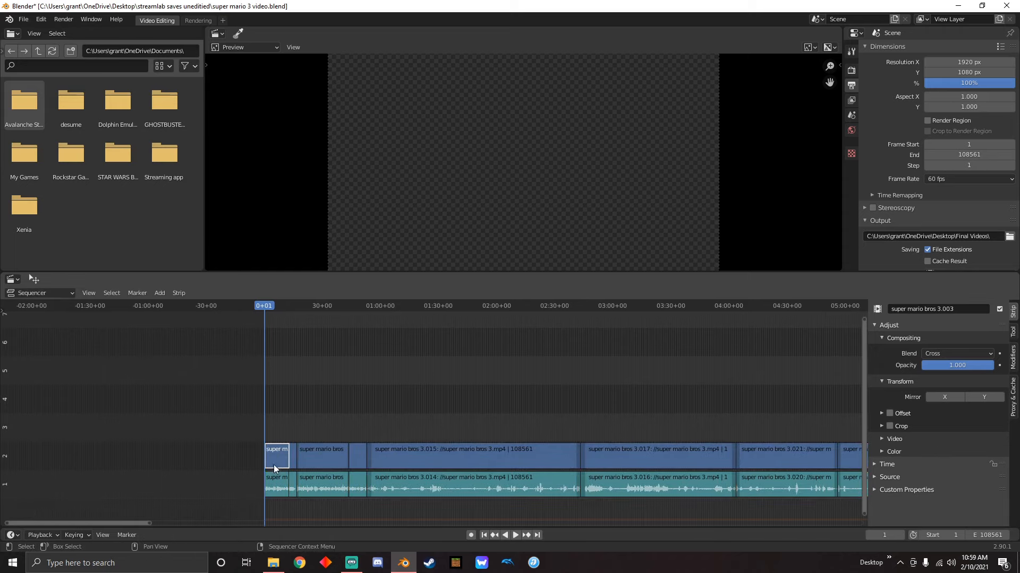
Nudge all strips slightly so the first clip begins at frame 0, and set the scene's start frame to 0
middle_click_drag(364, 417, 476, 388)
scroll(634, 445, "down", 6)
left_click_drag(376, 371, 732, 509)
scroll(428, 461, "up", 15)
left_click_drag(462, 461, 461, 462)
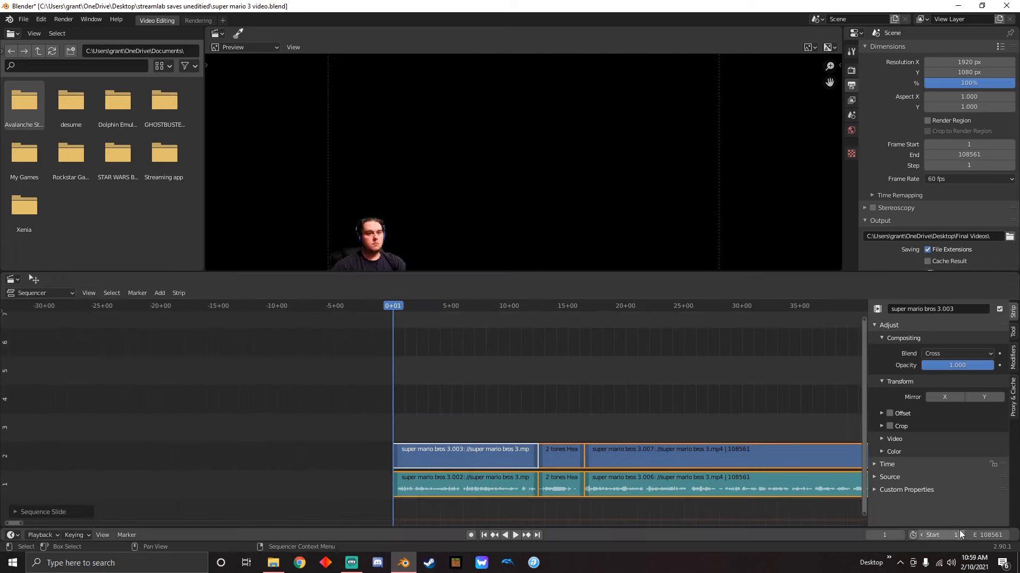
left_click(922, 536)
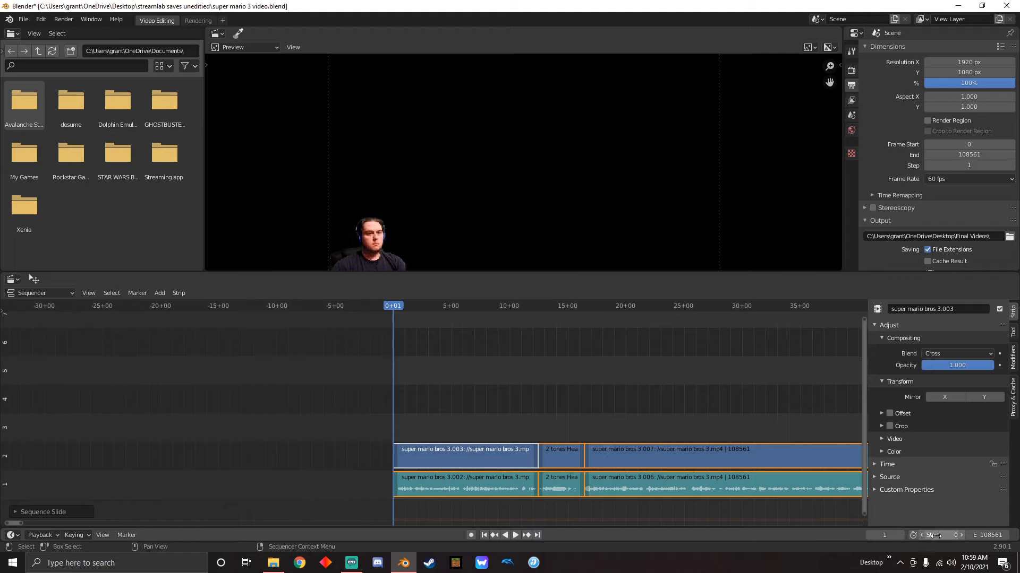
left_click(396, 460)
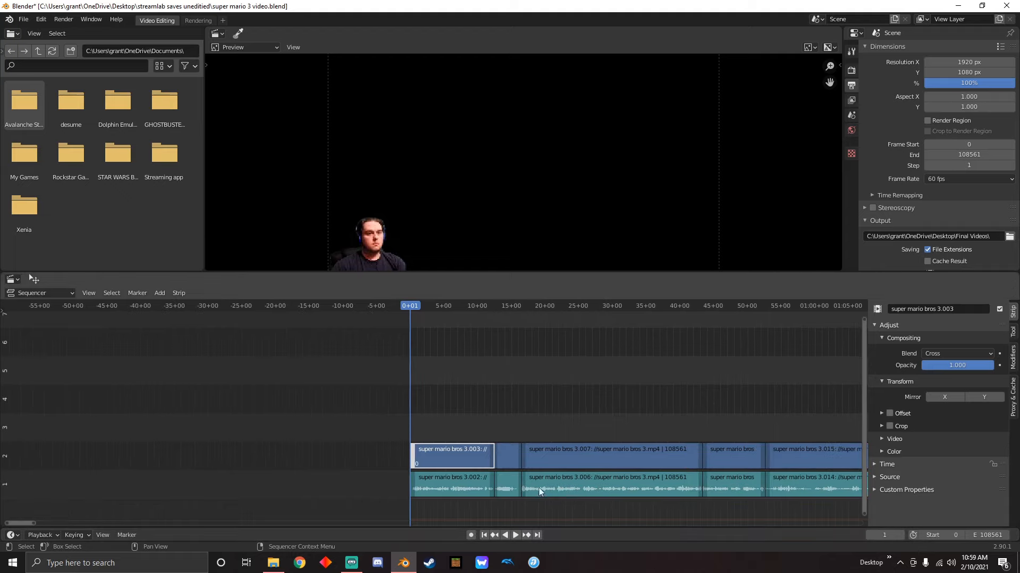
Set the scene's end frame to 63398, matching the last frame of the outro strip
scroll(538, 487, "down", 10)
scroll(623, 428, "down", 10)
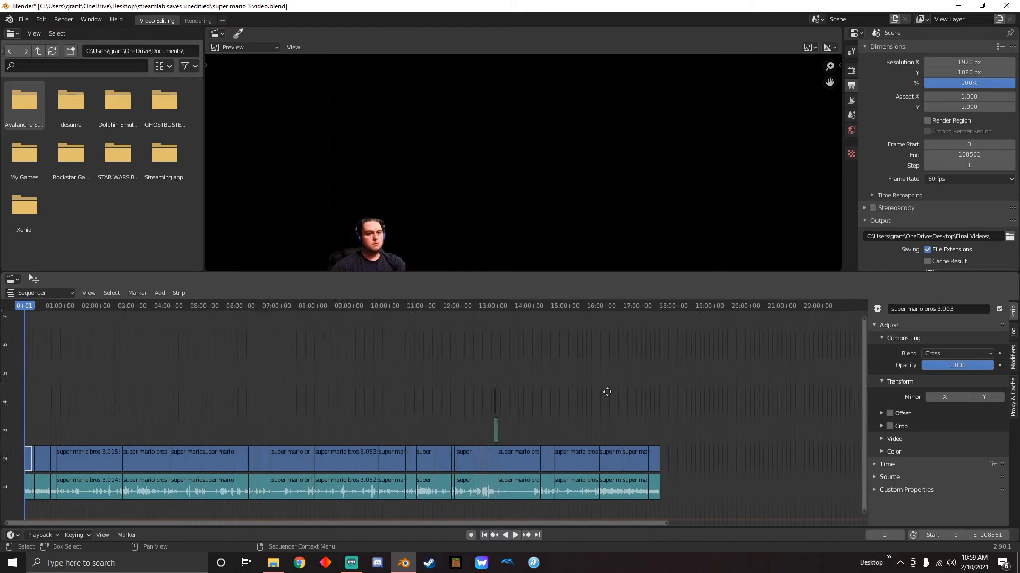
scroll(529, 444, "up", 12)
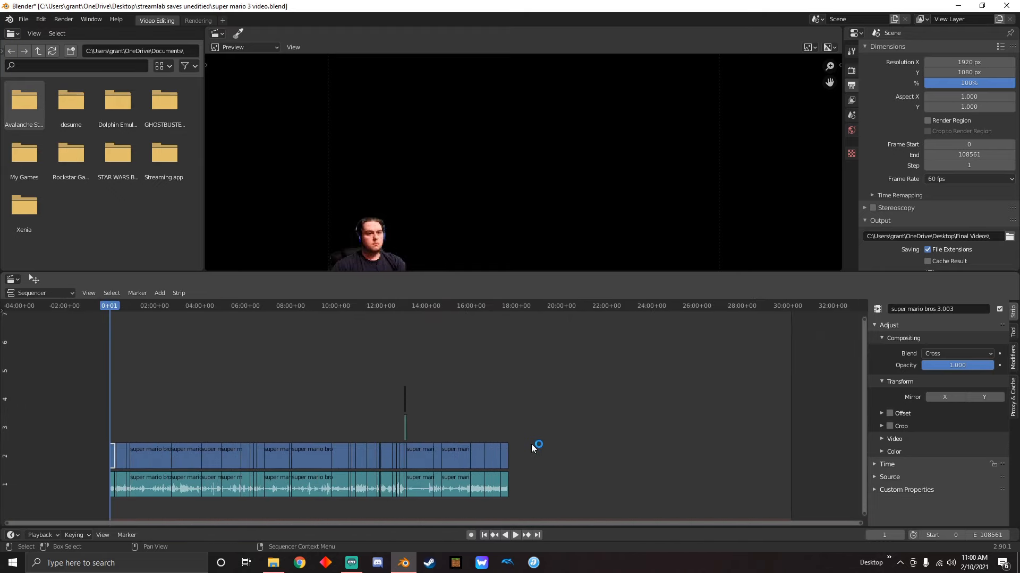
middle_click_drag(657, 378, 531, 386)
scroll(654, 413, "down", 4)
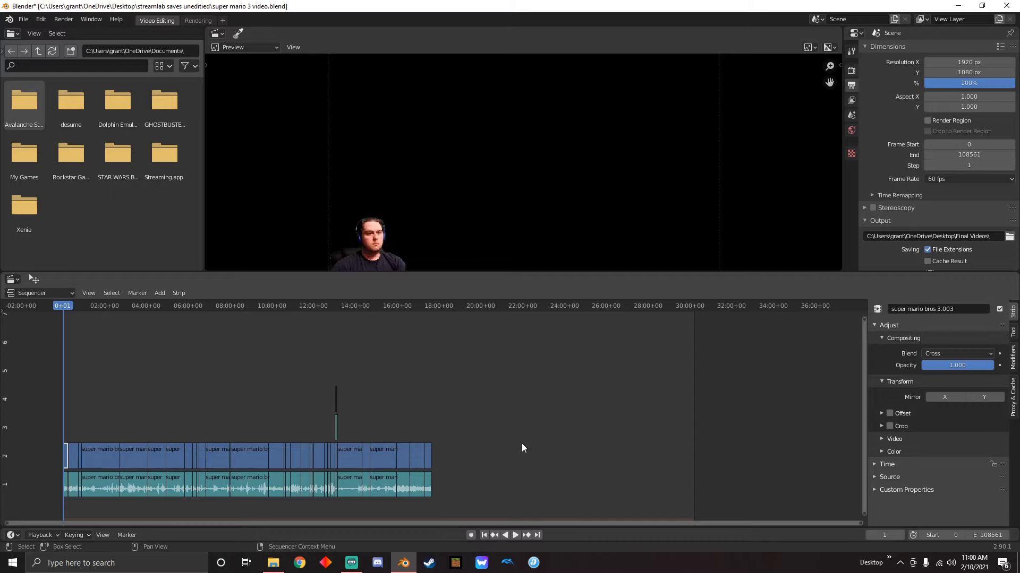
scroll(522, 446, "up", 15)
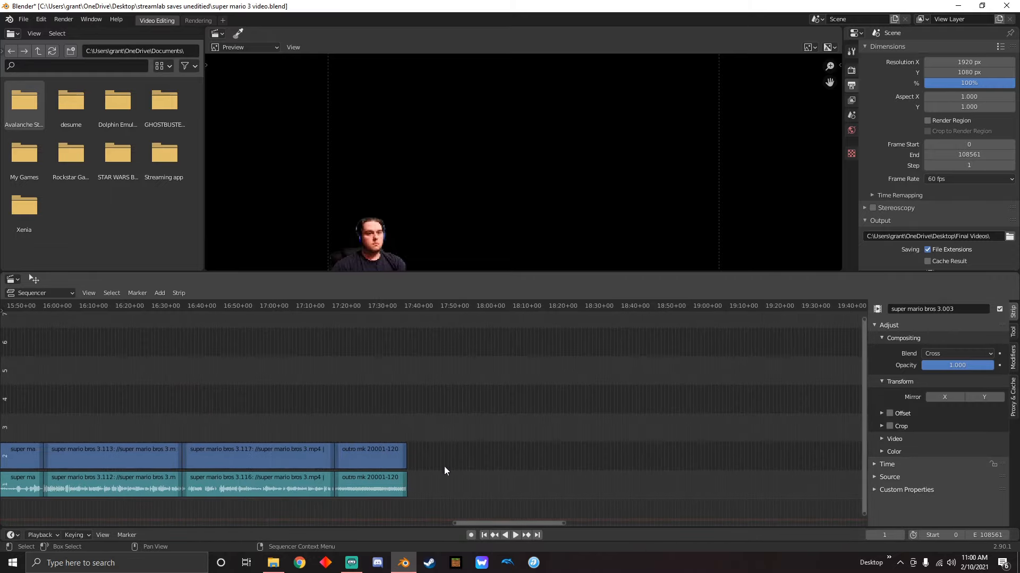
scroll(433, 449, "up", 3)
left_click(391, 463)
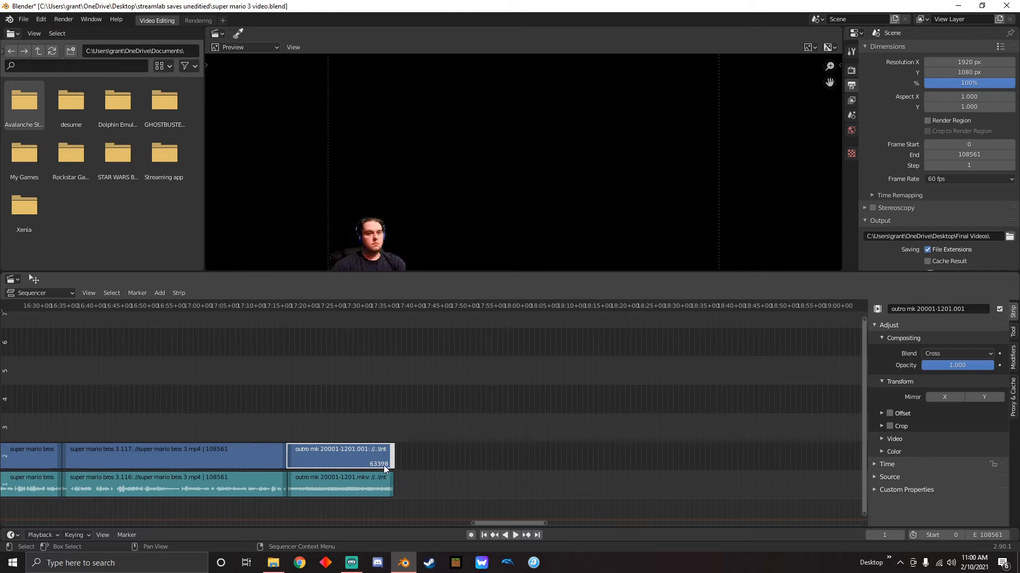
left_click(981, 535)
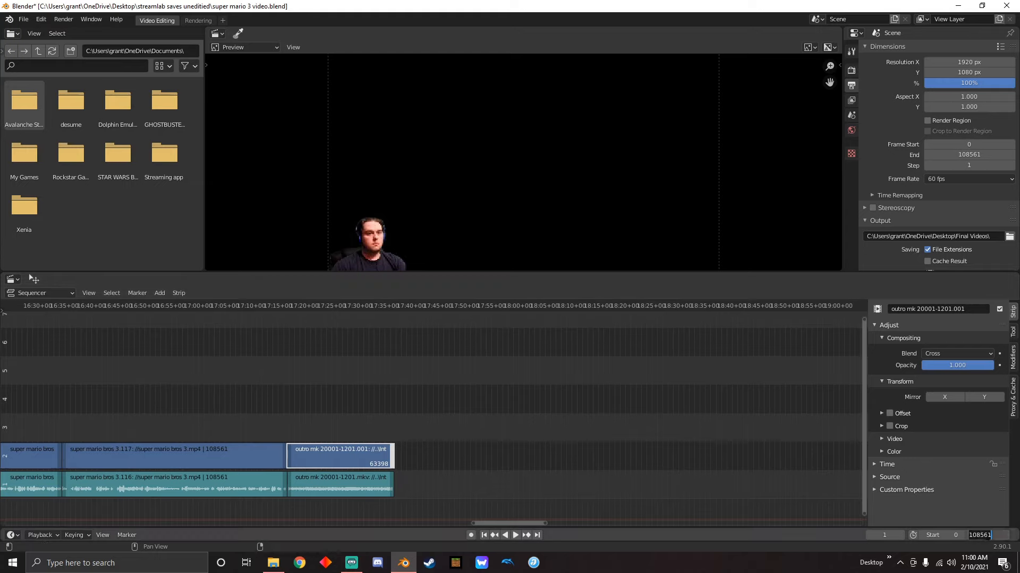
type("98")
key("Return")
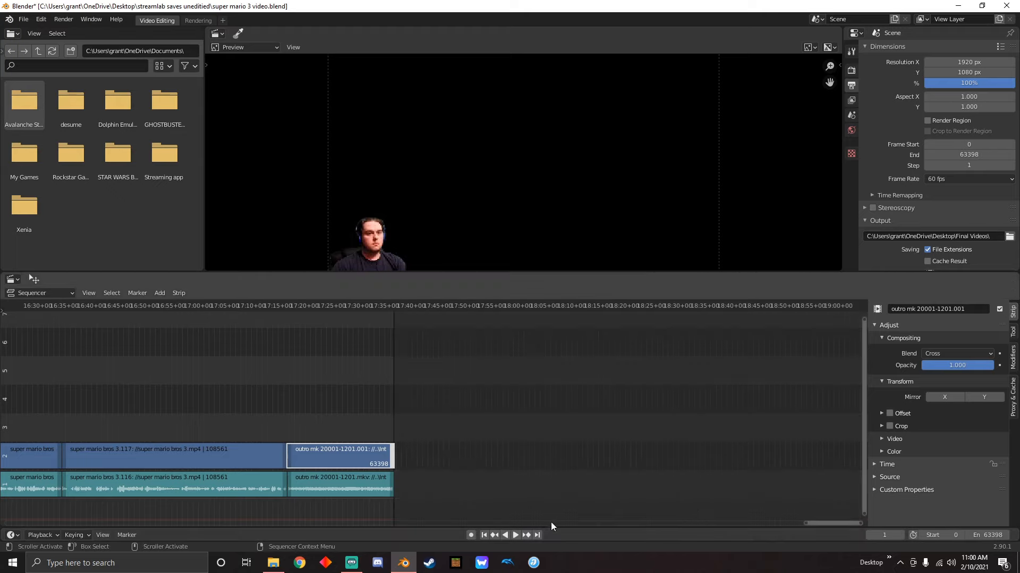
Select all strips and start rendering the whole sequence as an animation
scroll(410, 450, "down", 3)
scroll(372, 419, "down", 15)
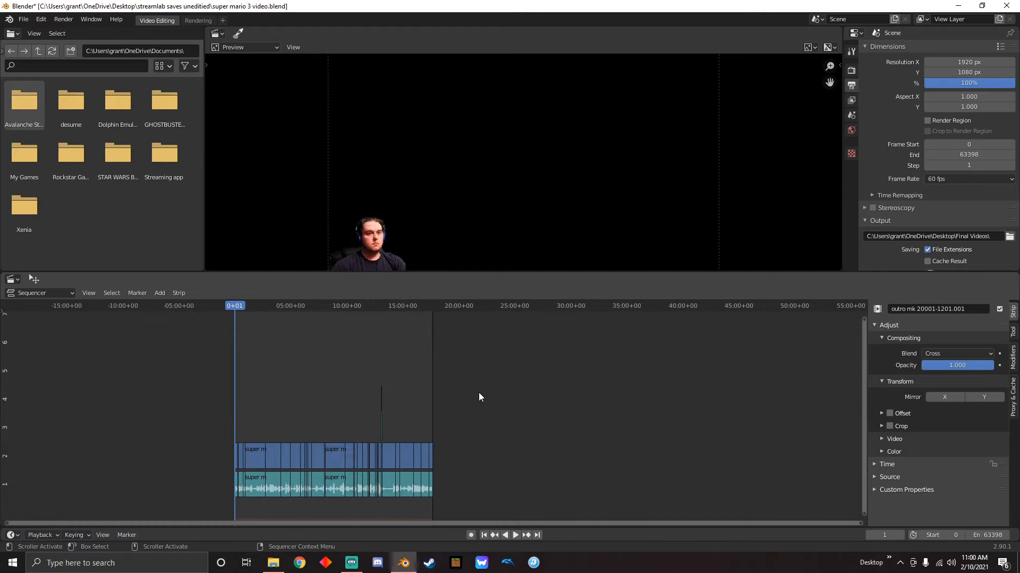
scroll(434, 401, "down", 4)
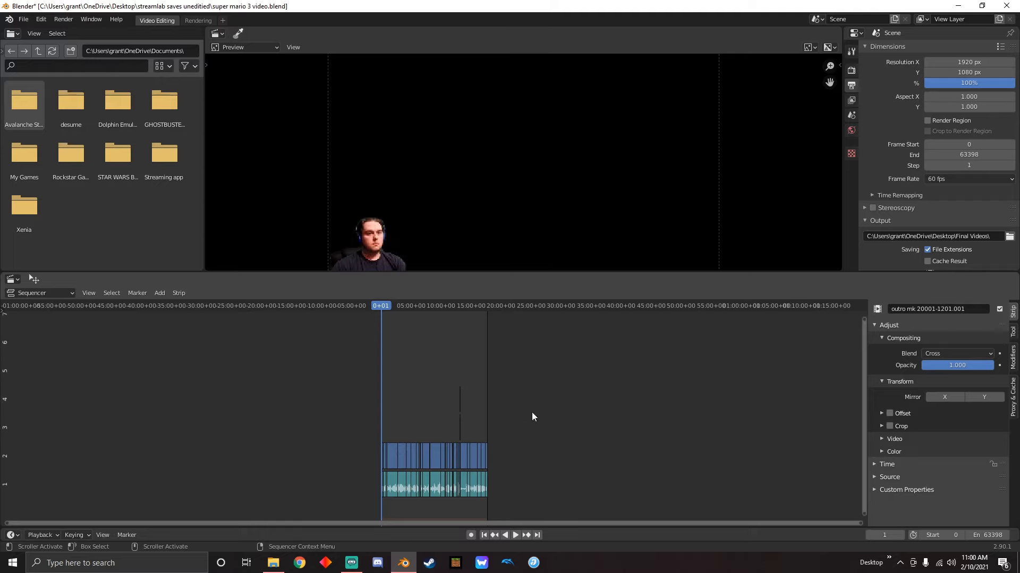
left_click_drag(320, 337, 594, 497)
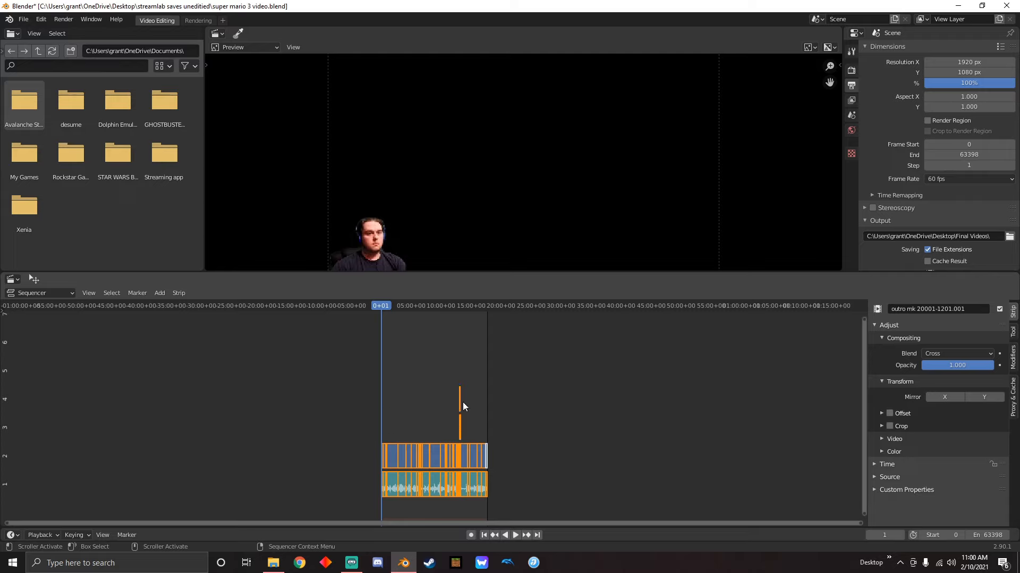
left_click(64, 18)
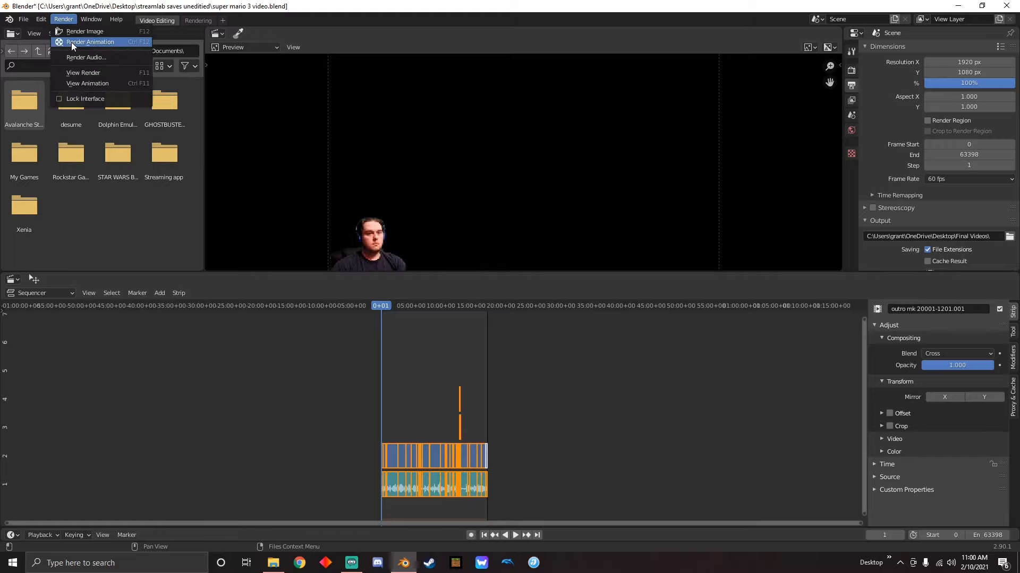
left_click(71, 42)
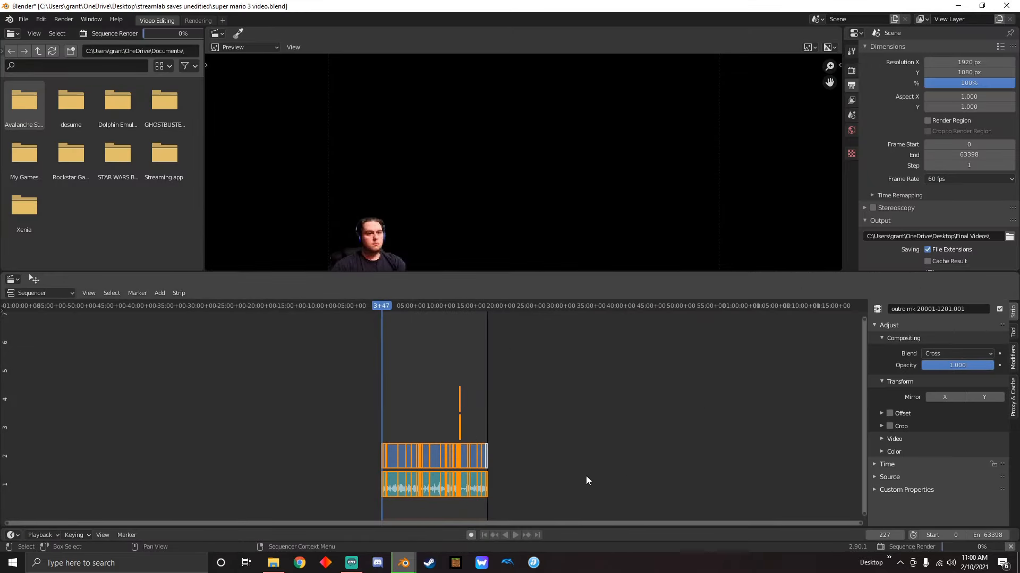
mouse_move(969, 547)
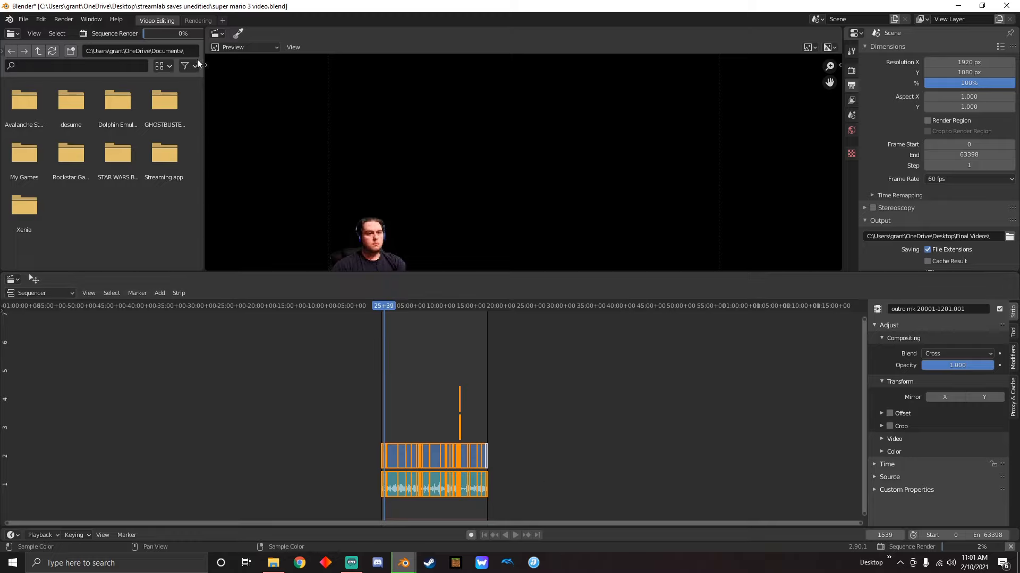
Minimize the main Blender window while the animation renders and bring it back up
left_click(395, 565)
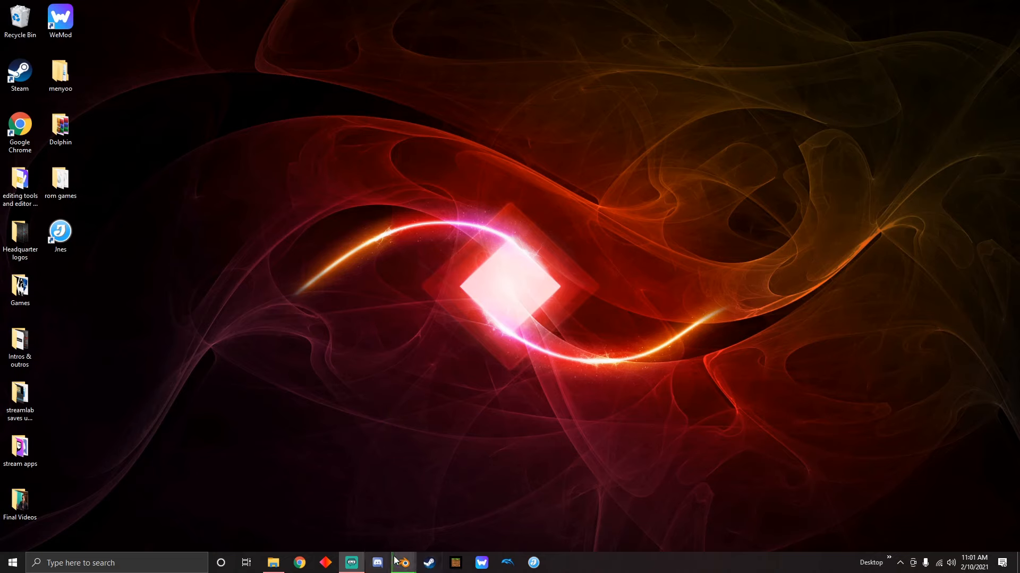
mouse_move(396, 566)
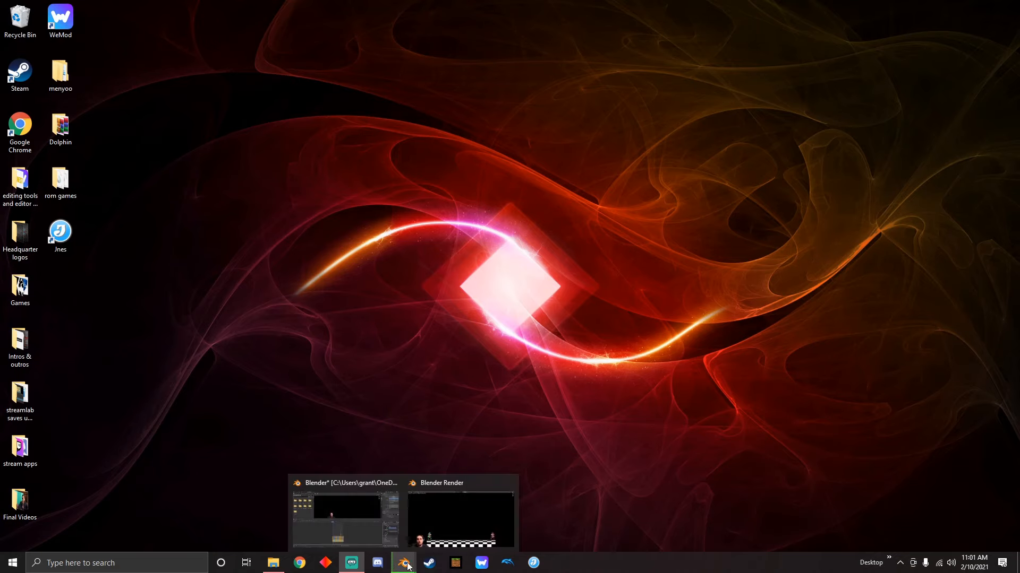
left_click(379, 521)
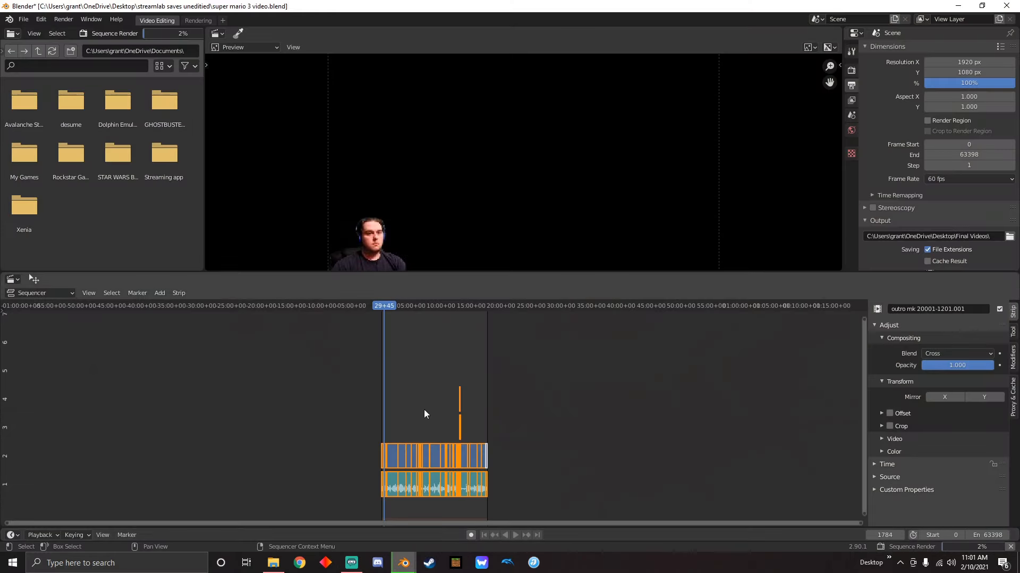